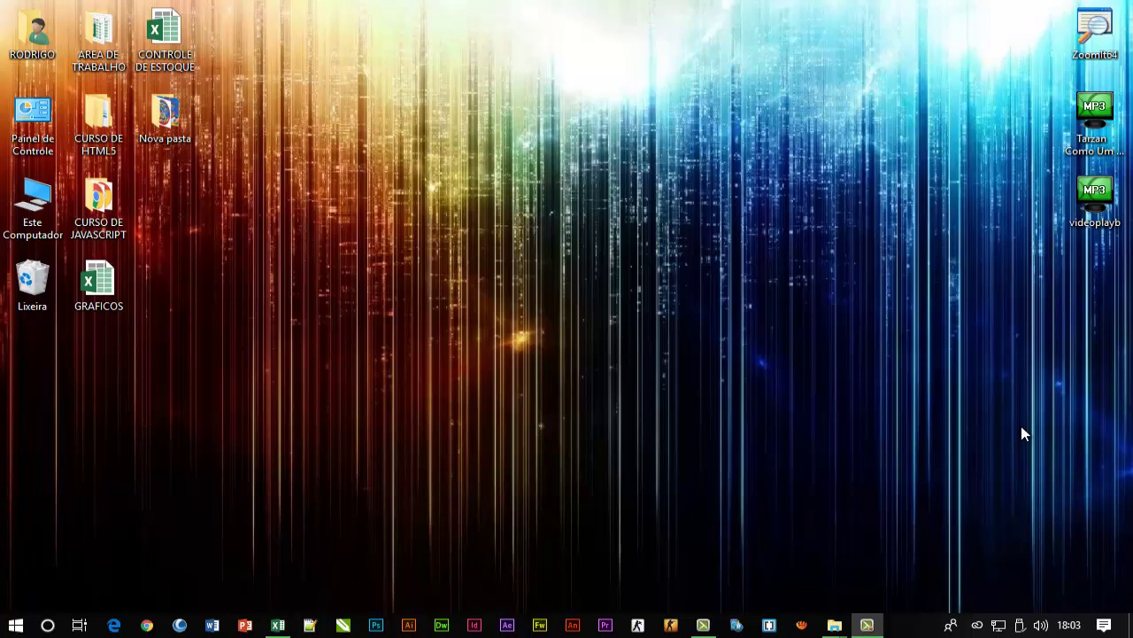
# - Switch to the GRAFICOS workbook in Excel, look over the VENDAS sheet and return to the CARROS sheet
pyautogui.click(278, 624)
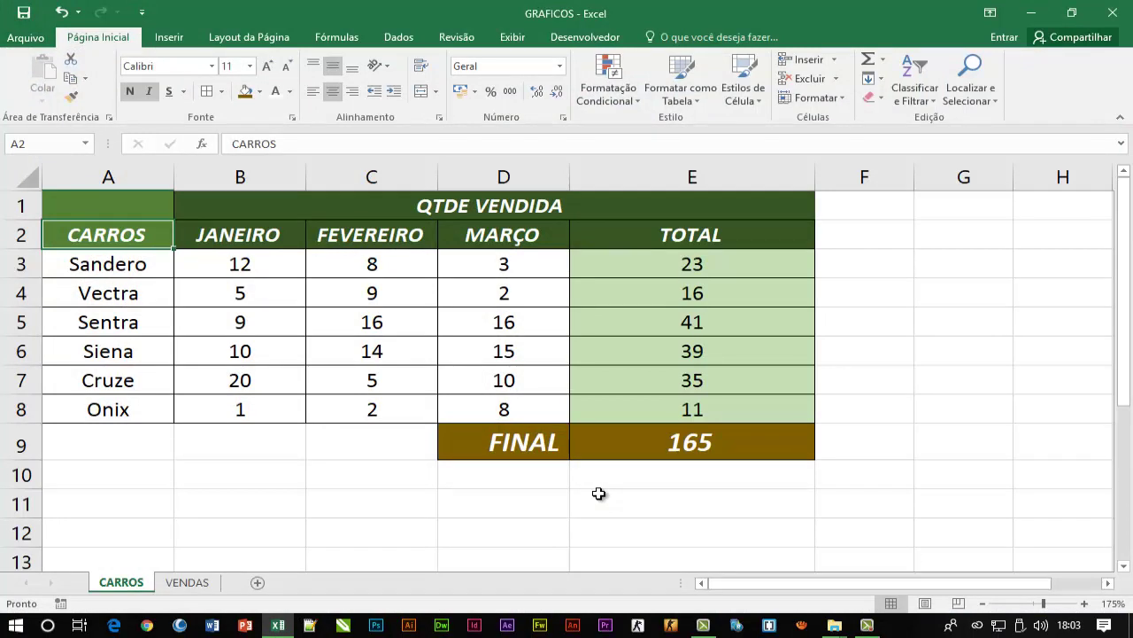
pyautogui.click(189, 581)
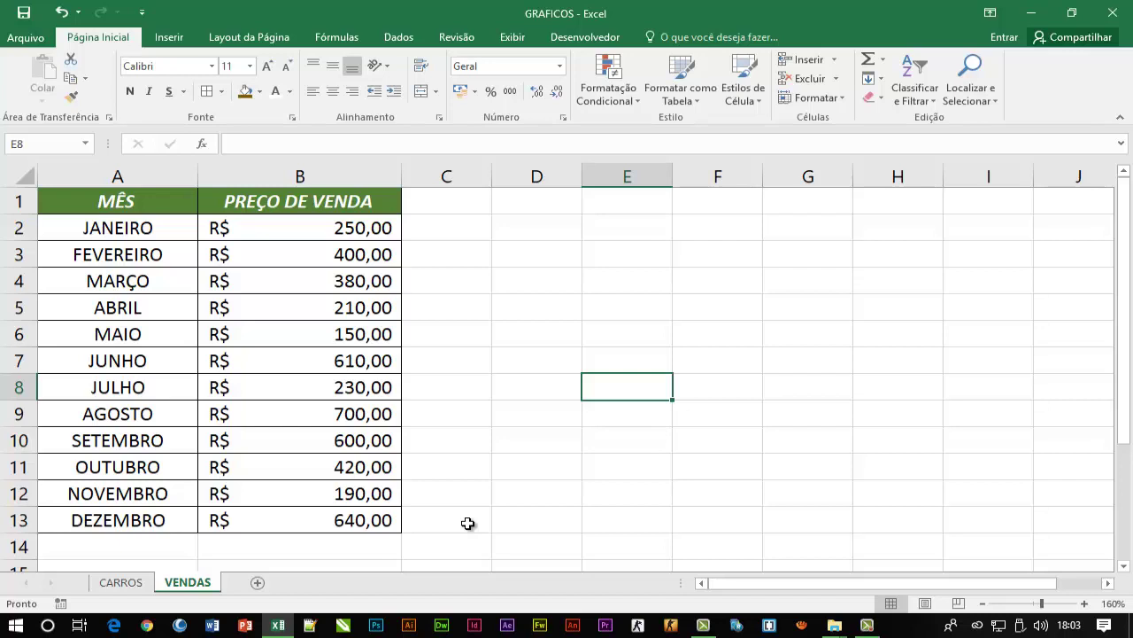
pyautogui.click(122, 582)
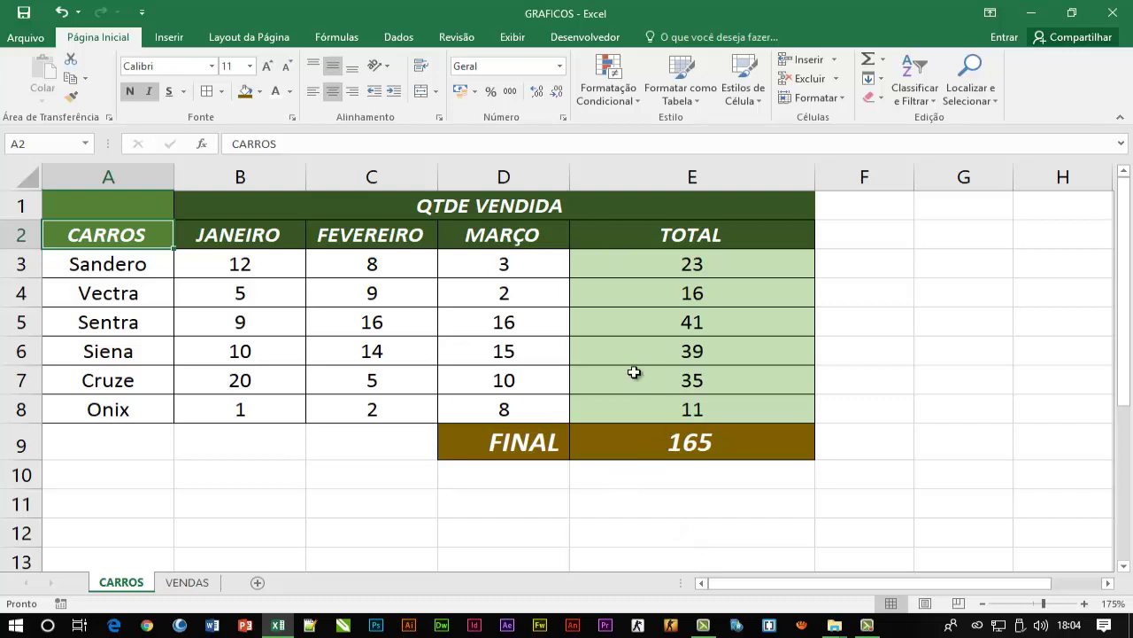
# - Examine the car names and the January, February and March quantities sold for the Sandero row
pyautogui.click(547, 270)
pyautogui.click(692, 268)
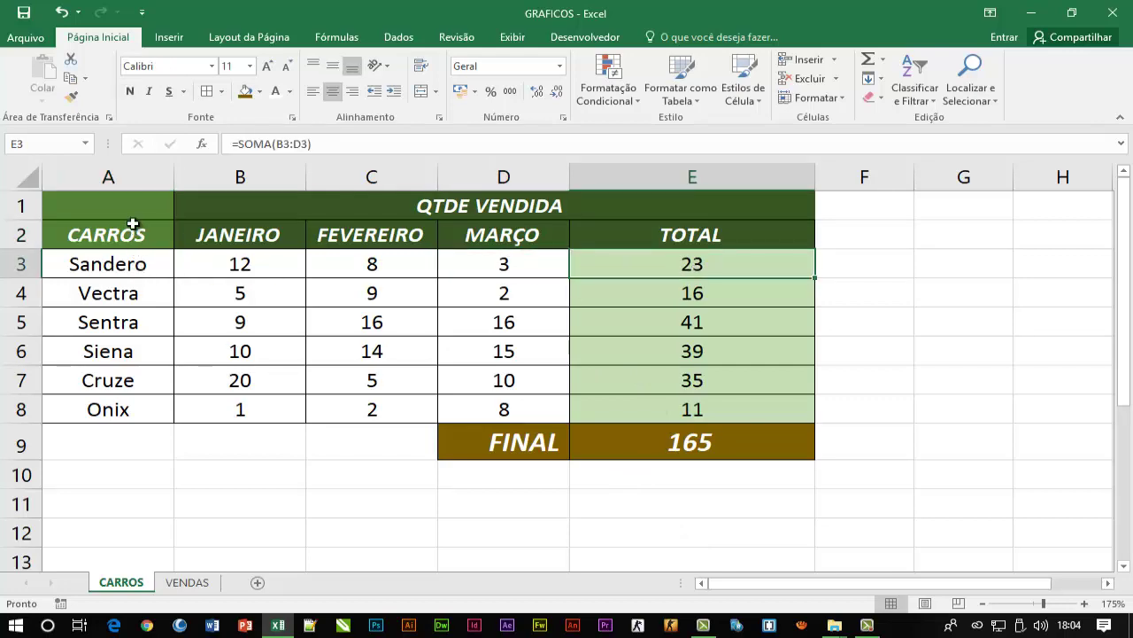
pyautogui.moveTo(134, 227); pyautogui.dragTo(147, 399)
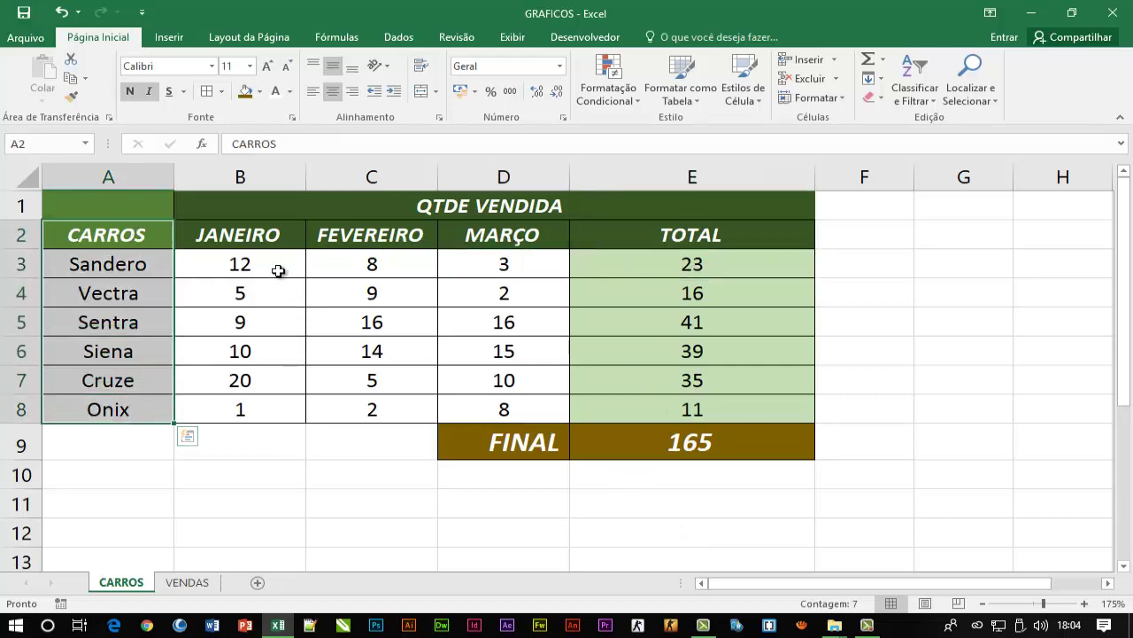
pyautogui.click(244, 260)
pyautogui.click(400, 284)
pyautogui.click(509, 283)
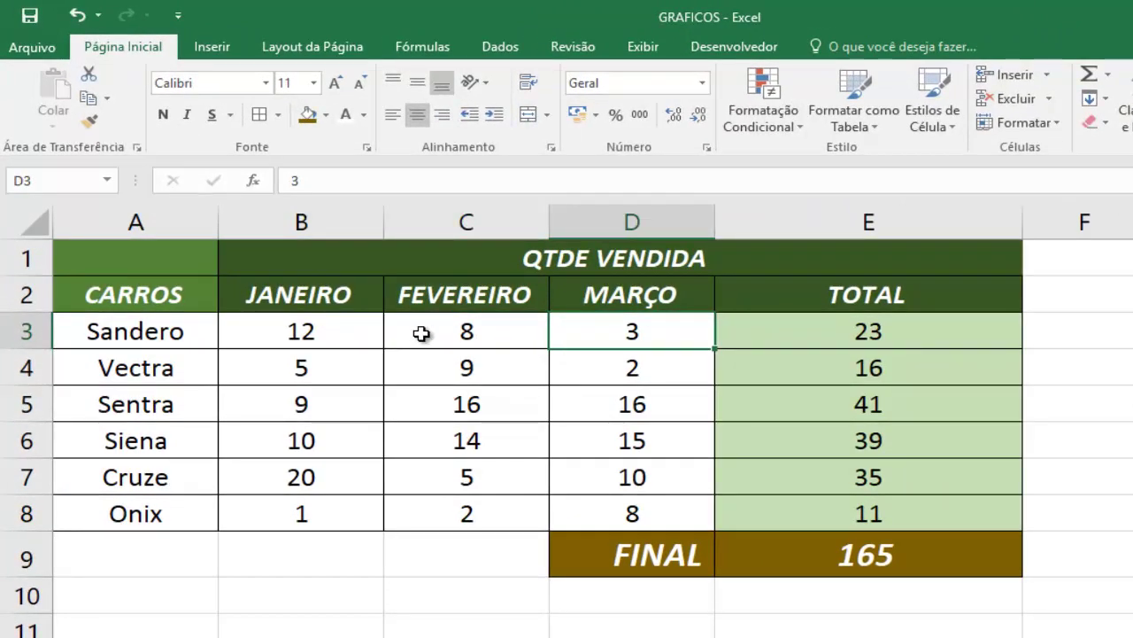
pyautogui.click(367, 283)
pyautogui.click(250, 283)
pyautogui.click(451, 331)
pyautogui.click(600, 329)
# - Inspect the SOMA formulas behind the Sandero total in E3 and the FINAL total in E9, leaving both unedited
pyautogui.click(875, 339)
pyautogui.doubleClick(936, 328)
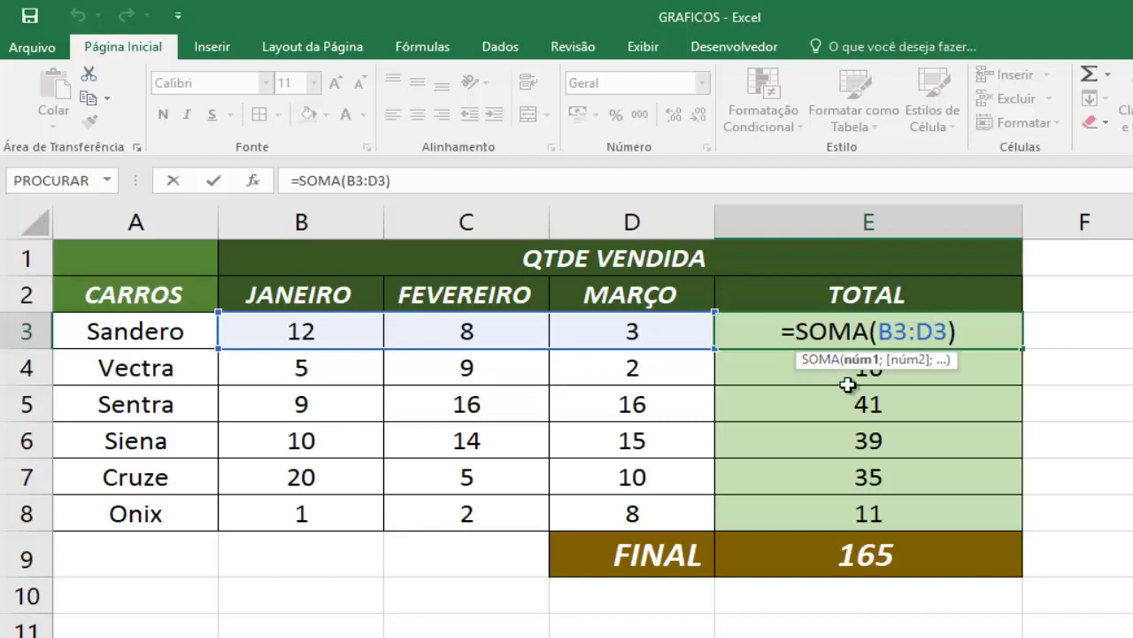
pyautogui.press('Escape')
pyautogui.click(903, 563)
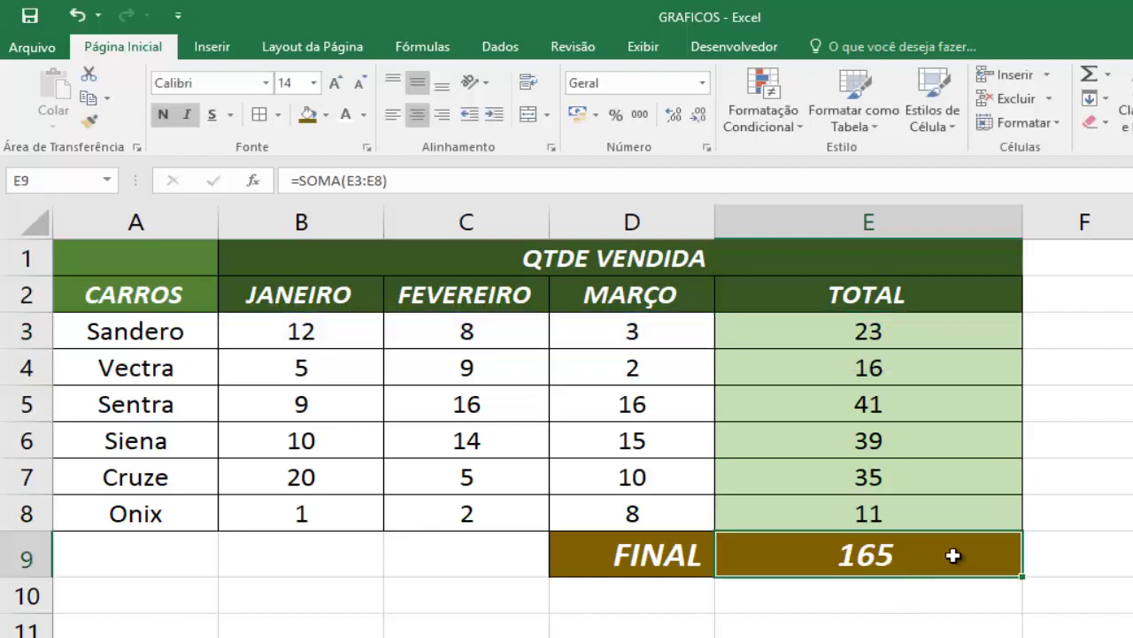
pyautogui.doubleClick(952, 556)
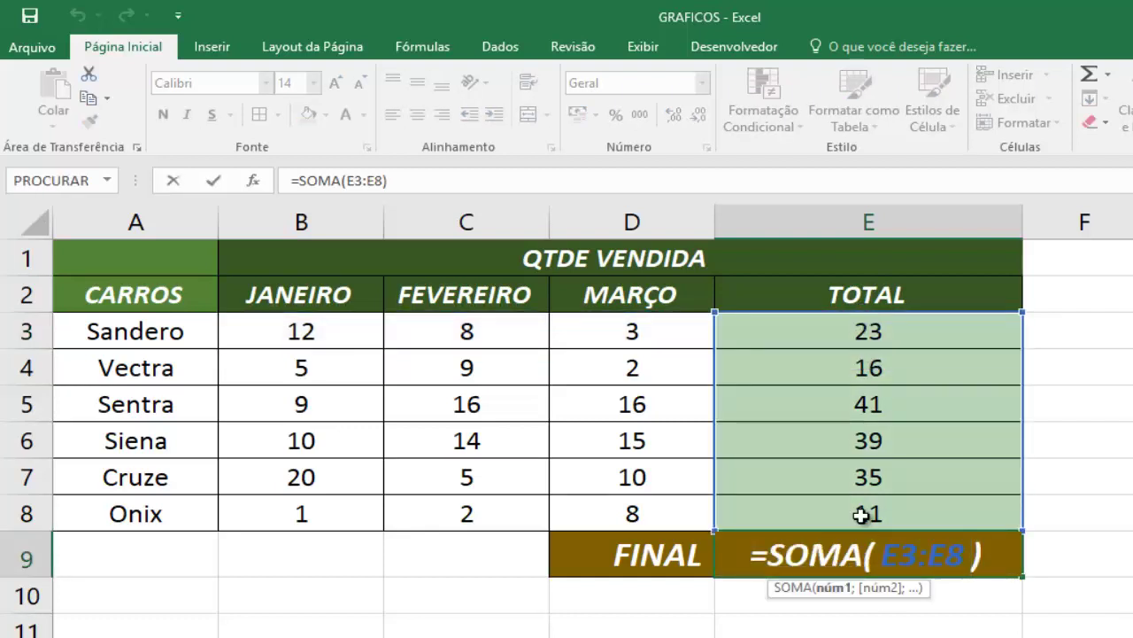
pyautogui.press('Escape')
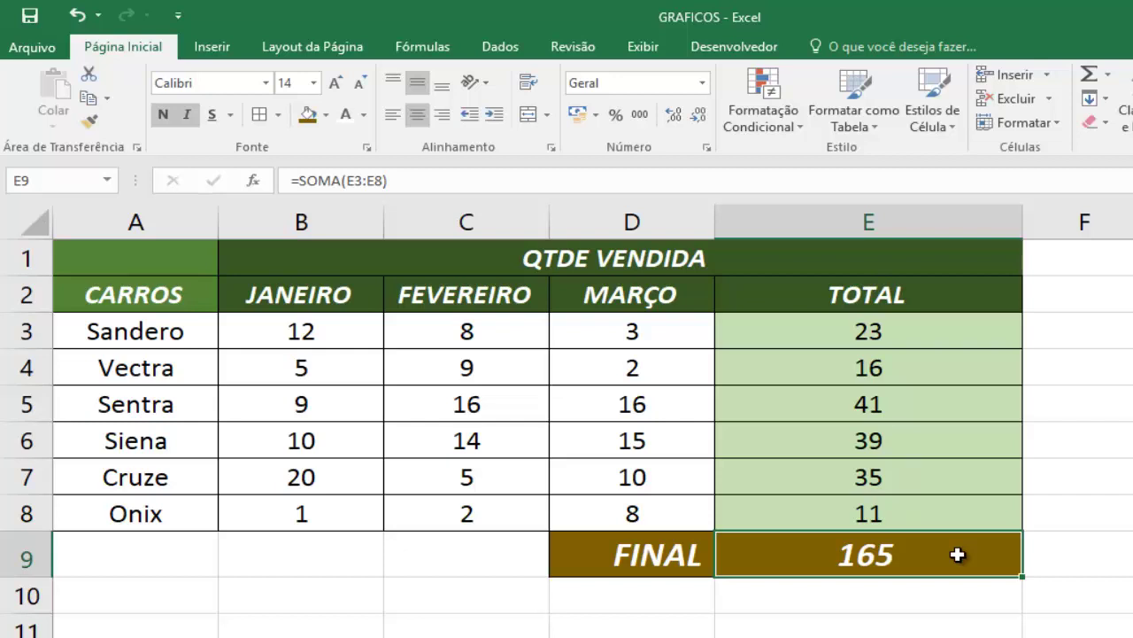
# - Select the car names and the JANEIRO to MARÇO quantities with their headers (A2:D8) and open the recommended charts
pyautogui.click(187, 336)
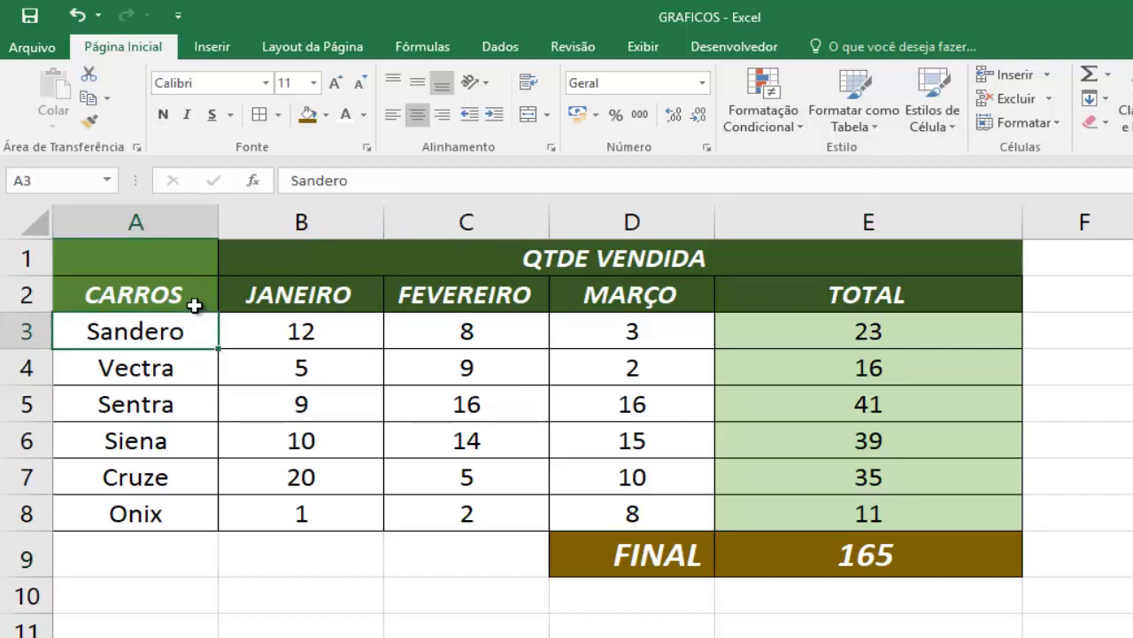
pyautogui.click(135, 295)
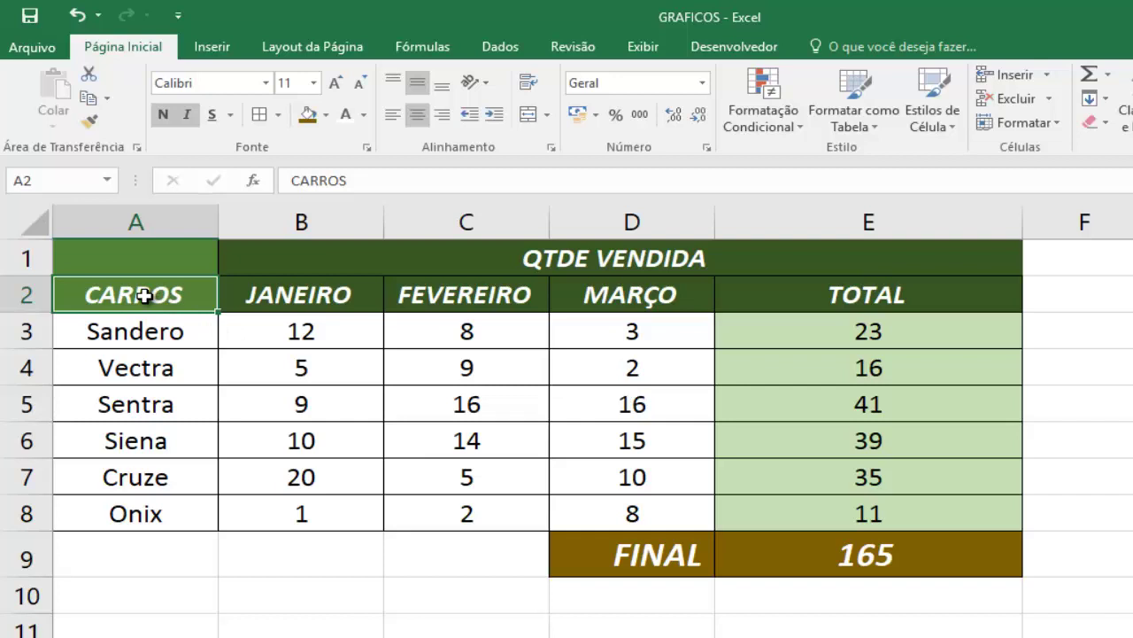
pyautogui.moveTo(145, 296); pyautogui.dragTo(626, 298)
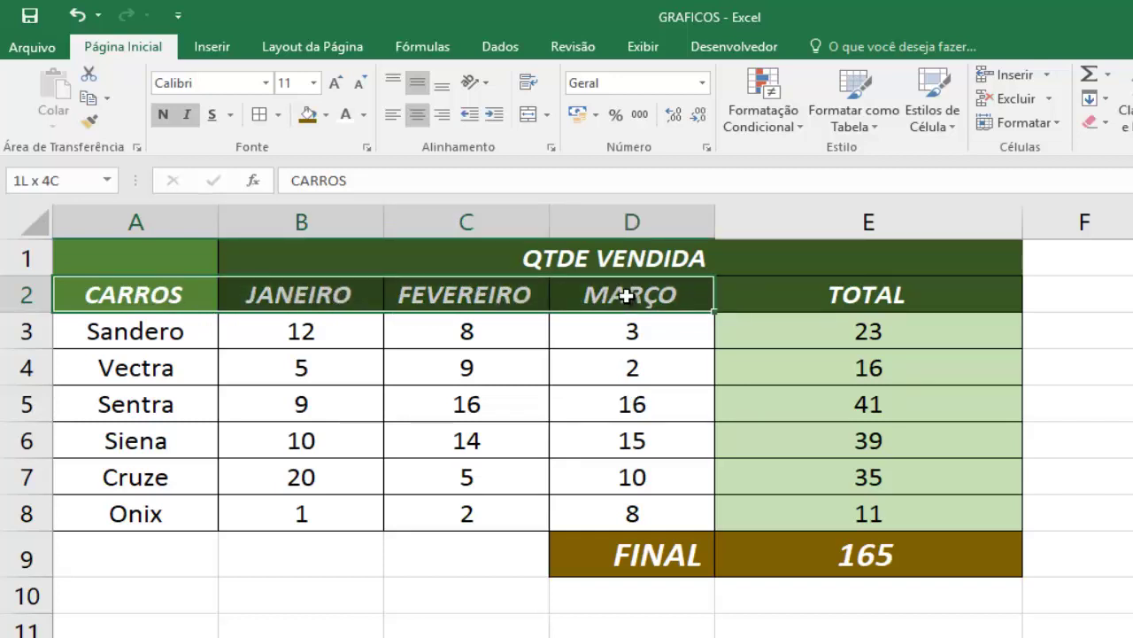
pyautogui.moveTo(626, 296); pyautogui.dragTo(608, 501)
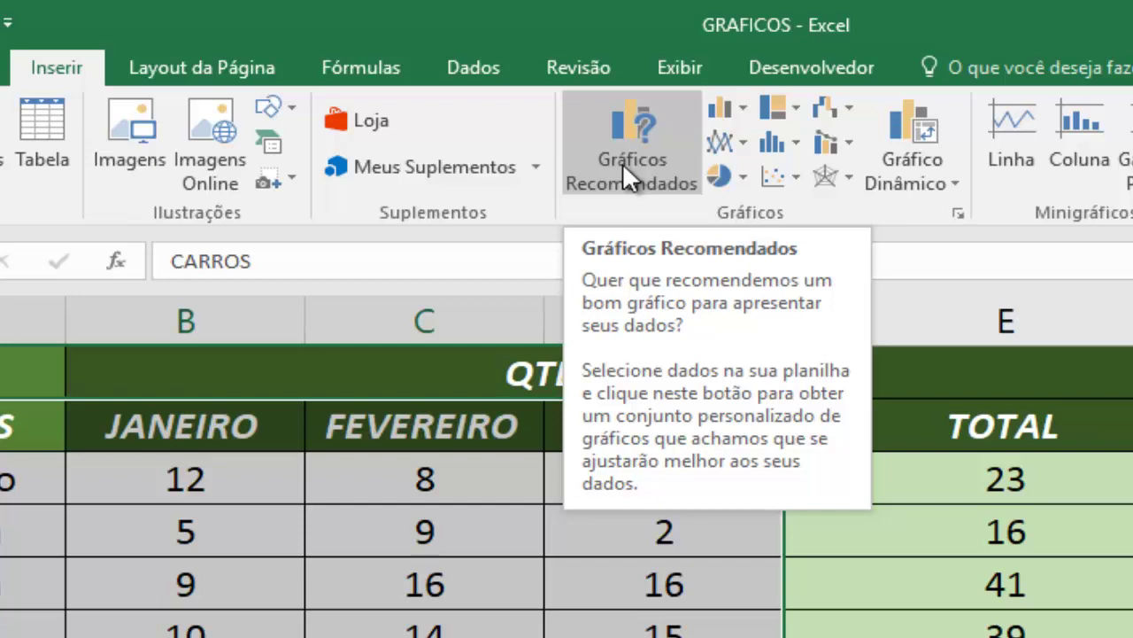
pyautogui.click(633, 150)
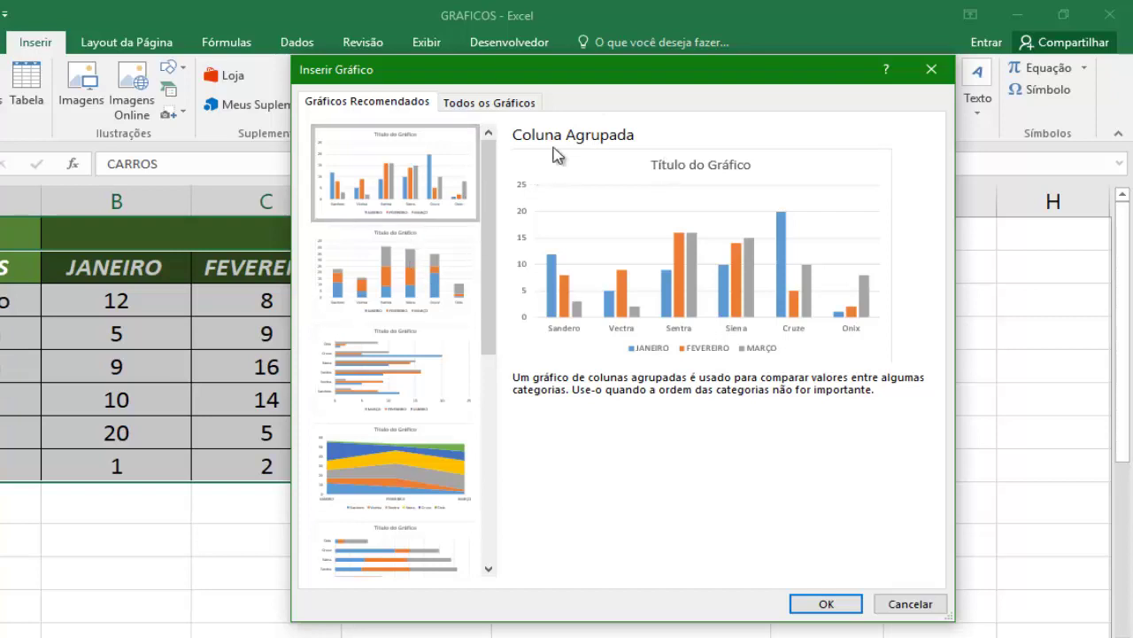
# - Preview the recommended charts, including Coluna Empilhada, Barras Agrupadas, Dispersão, Bolhas, Coluna 100% Empilhada and Pareto, and return to Coluna Agrupada
pyautogui.click(388, 295)
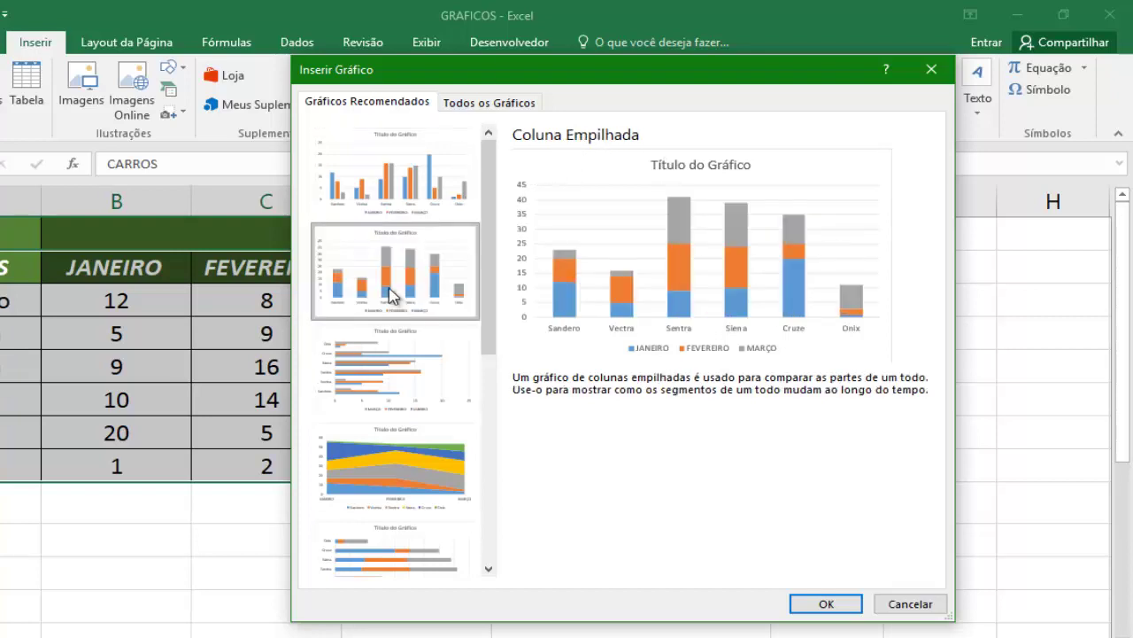
pyautogui.click(370, 347)
pyautogui.scroll(-3, 375, 343)
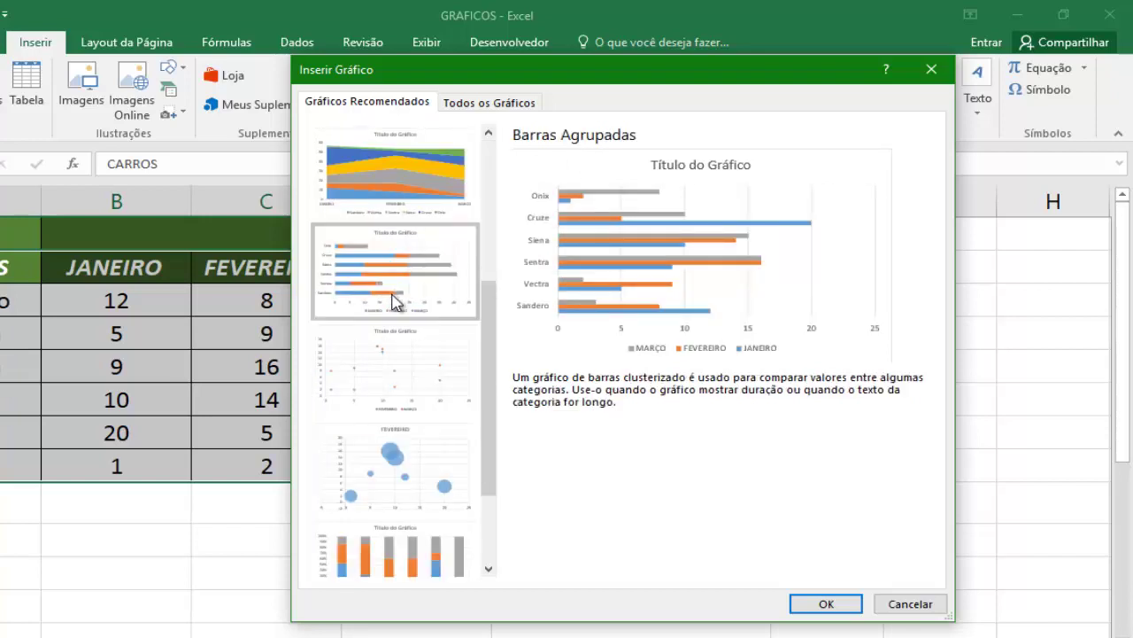
pyautogui.click(395, 345)
pyautogui.scroll(-2, 395, 345)
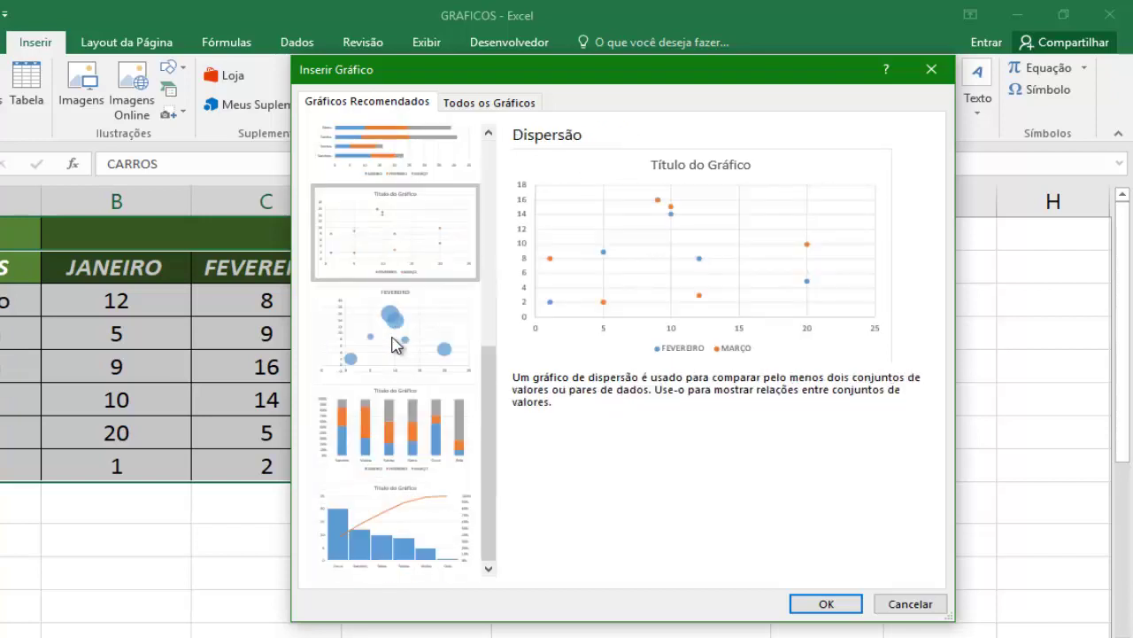
pyautogui.click(395, 345)
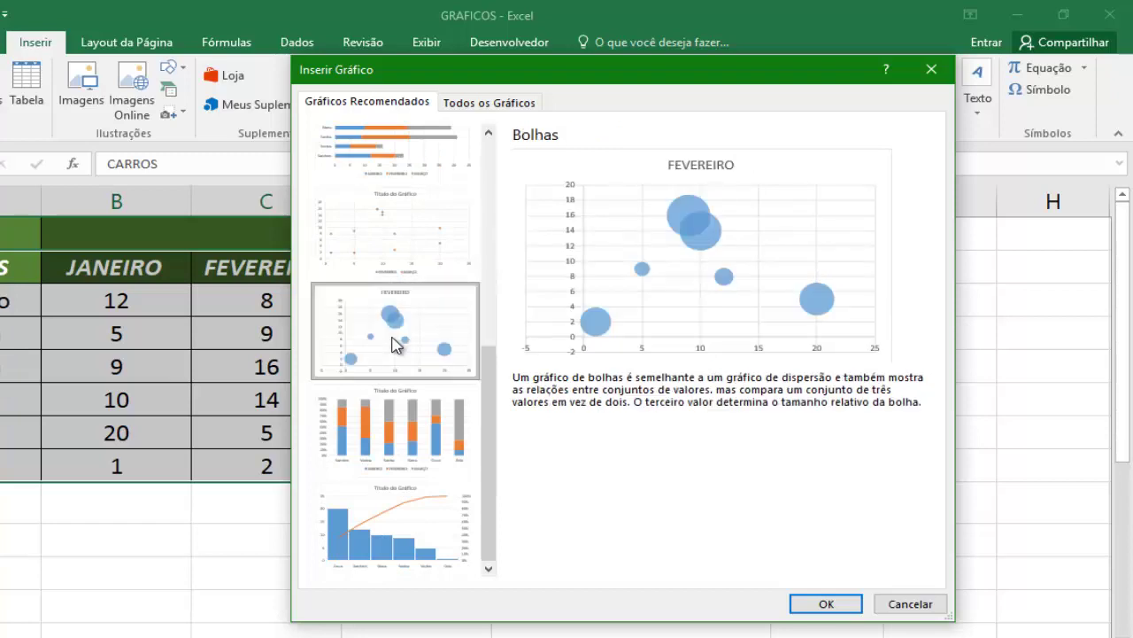
pyautogui.click(400, 400)
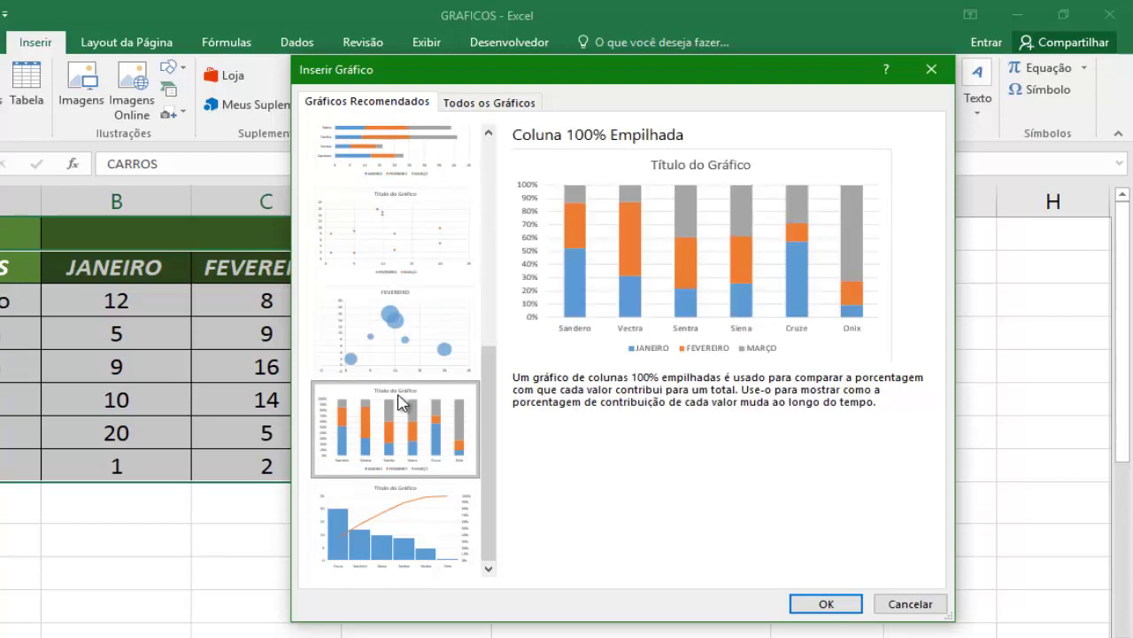
pyautogui.click(383, 515)
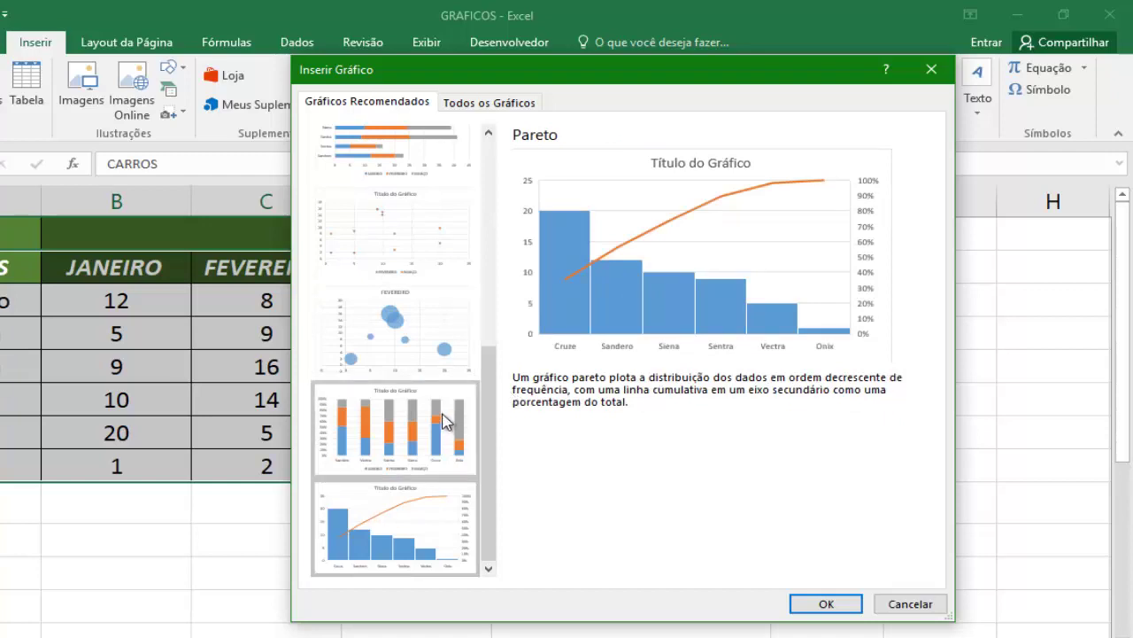
pyautogui.scroll(10, 434, 406)
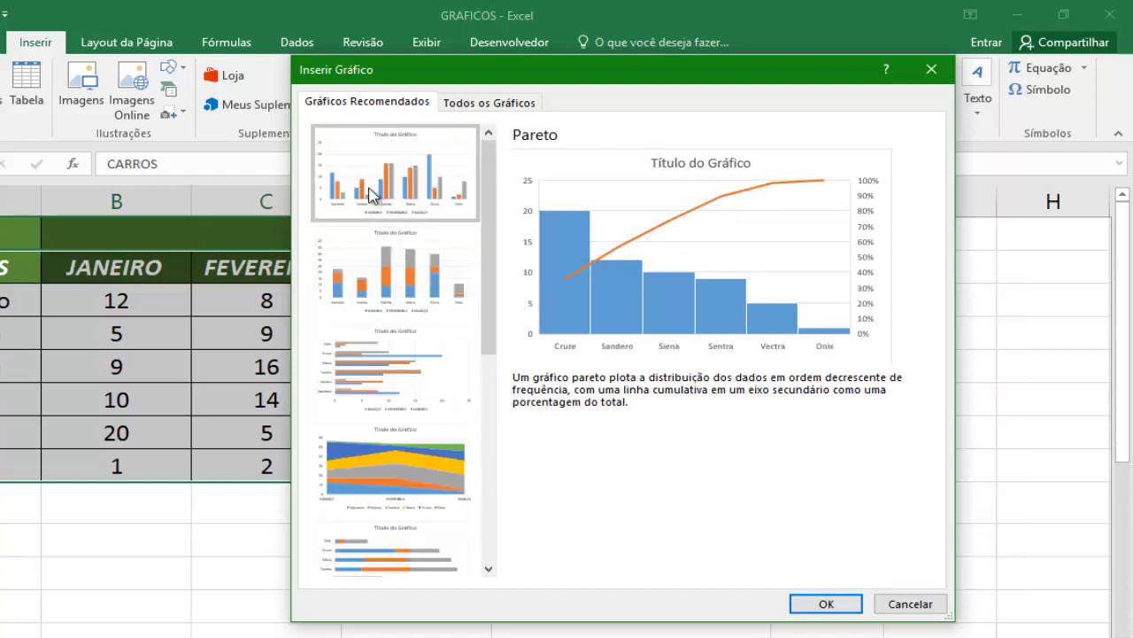
pyautogui.click(373, 188)
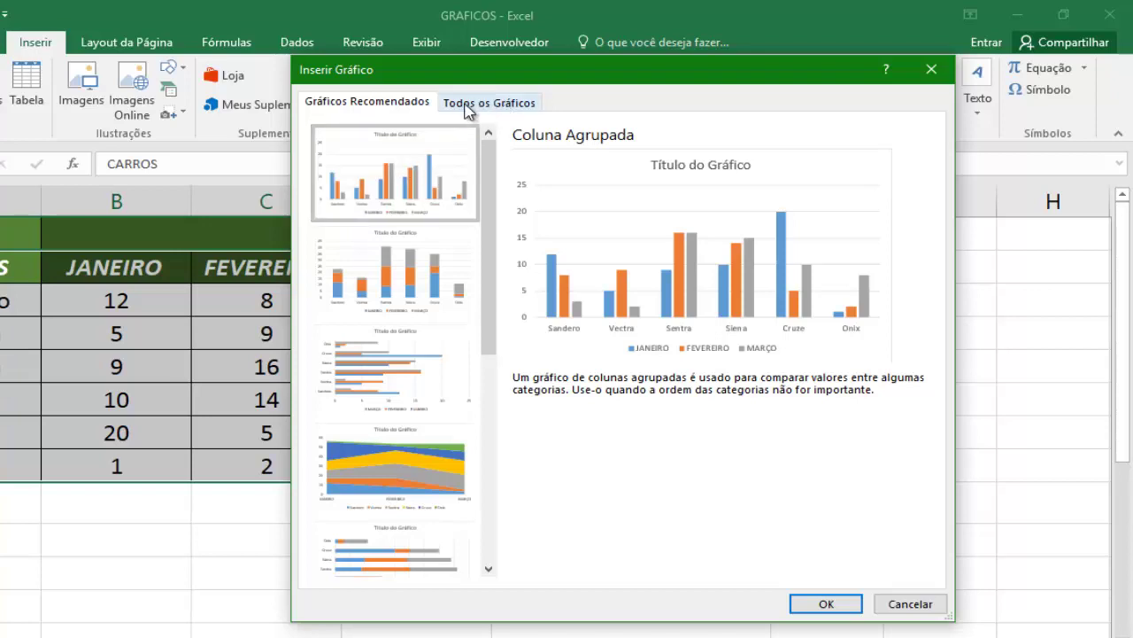
# - Browse the full list of chart types and preview the stacked, 100% stacked and 3D variants of the column chart
pyautogui.click(496, 105)
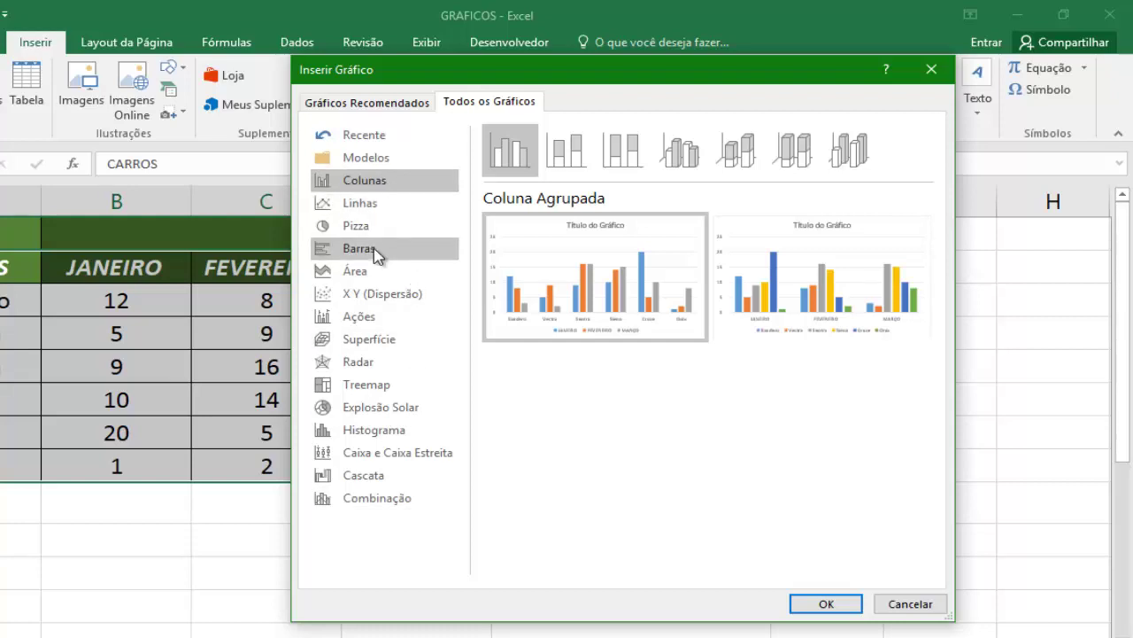
pyautogui.click(575, 151)
pyautogui.click(621, 153)
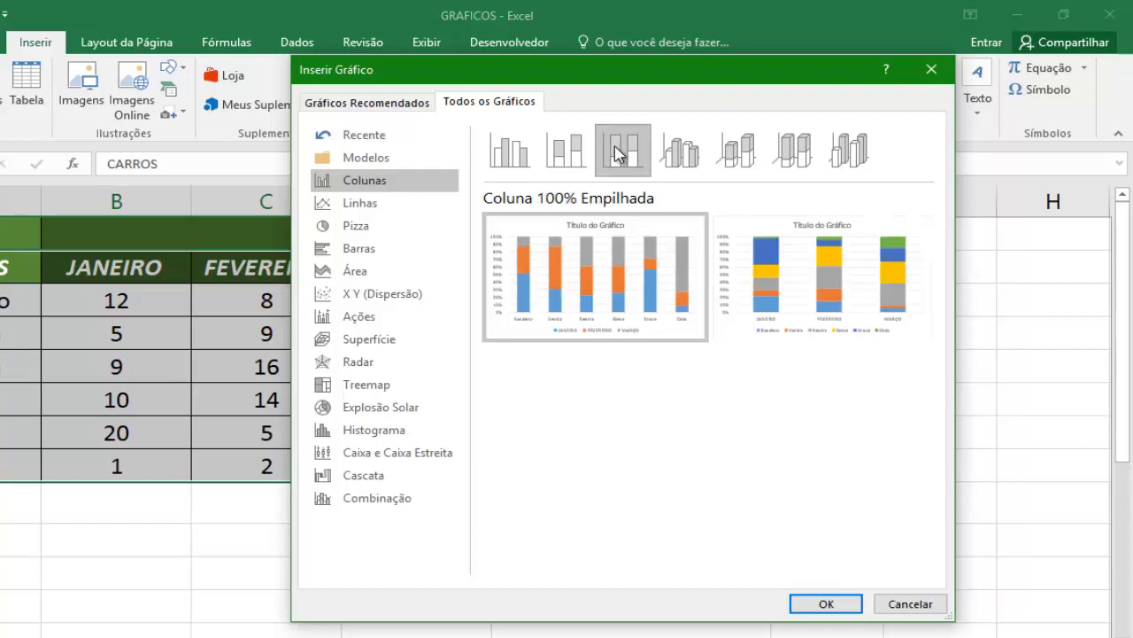
pyautogui.click(679, 159)
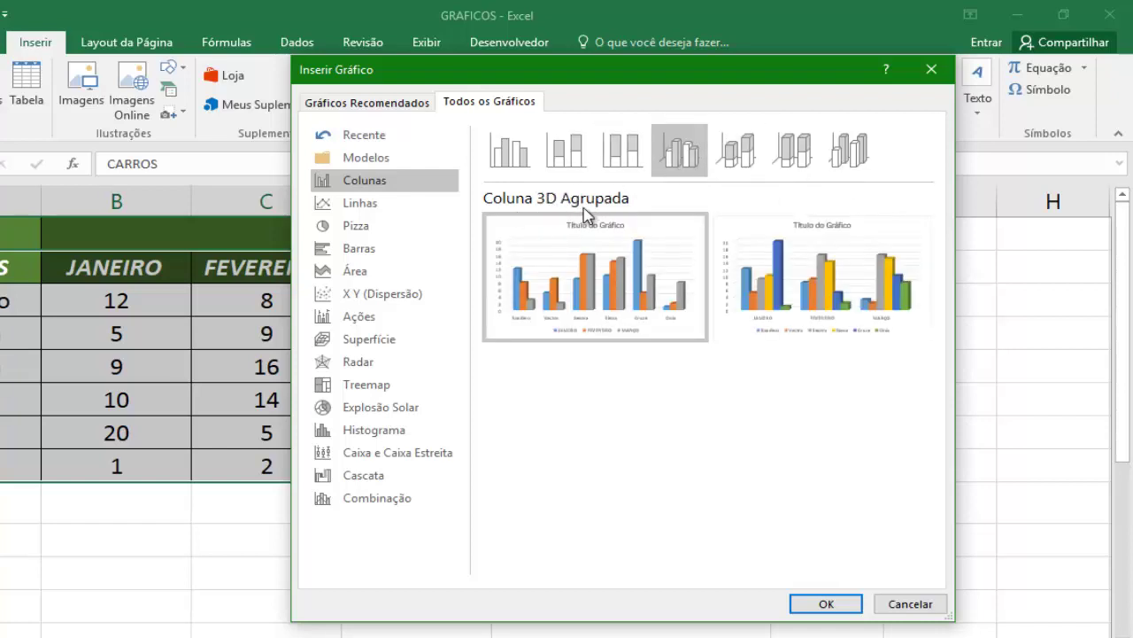
pyautogui.click(726, 160)
pyautogui.click(803, 158)
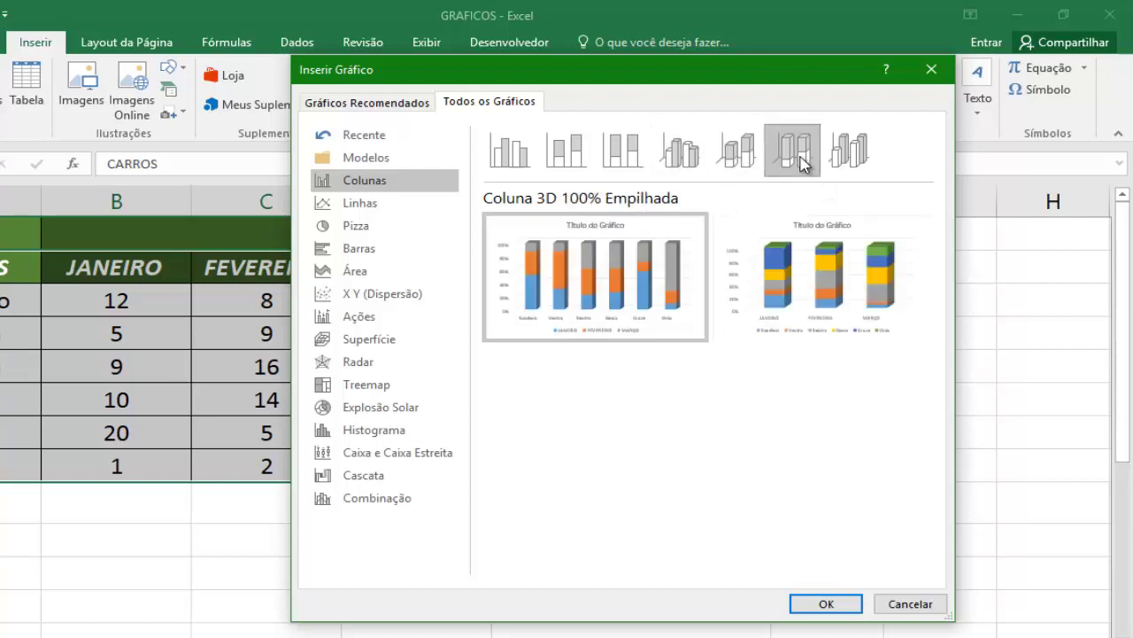
pyautogui.click(848, 160)
pyautogui.click(565, 164)
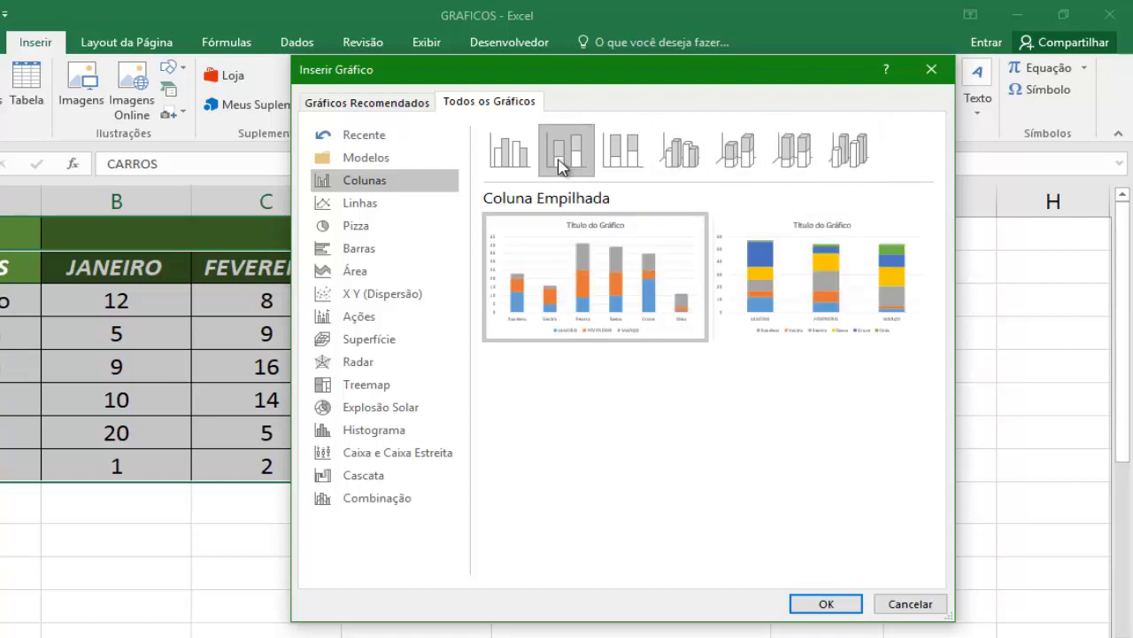
# - Insert a Coluna Agrupada chart with the cars as categories and the months as series
pyautogui.click(512, 164)
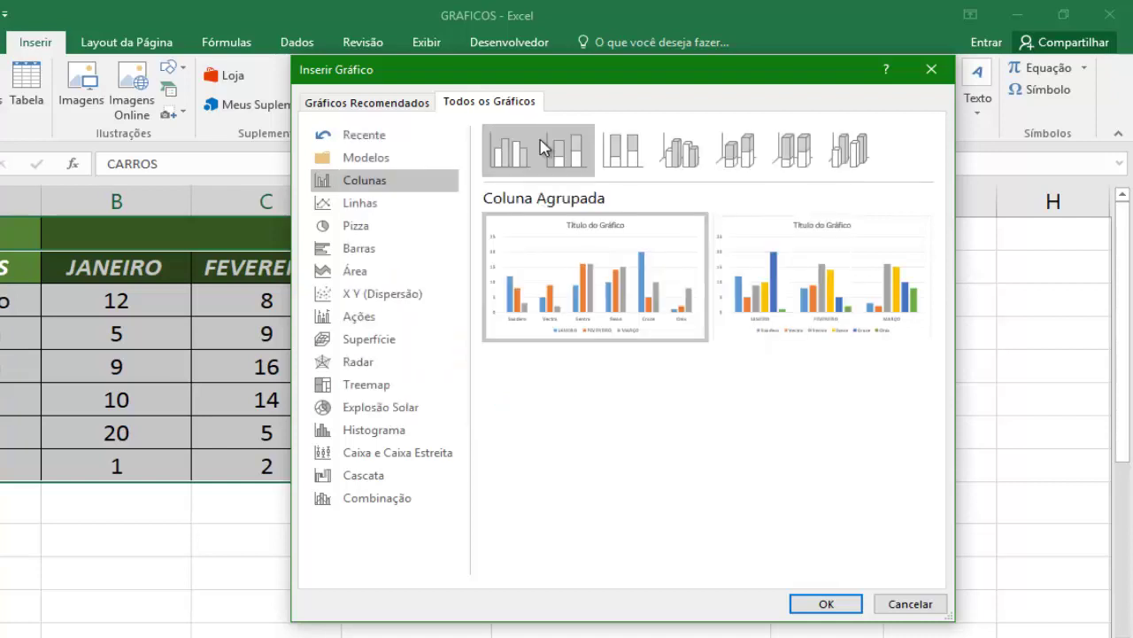
pyautogui.moveTo(585, 319)
pyautogui.click(824, 604)
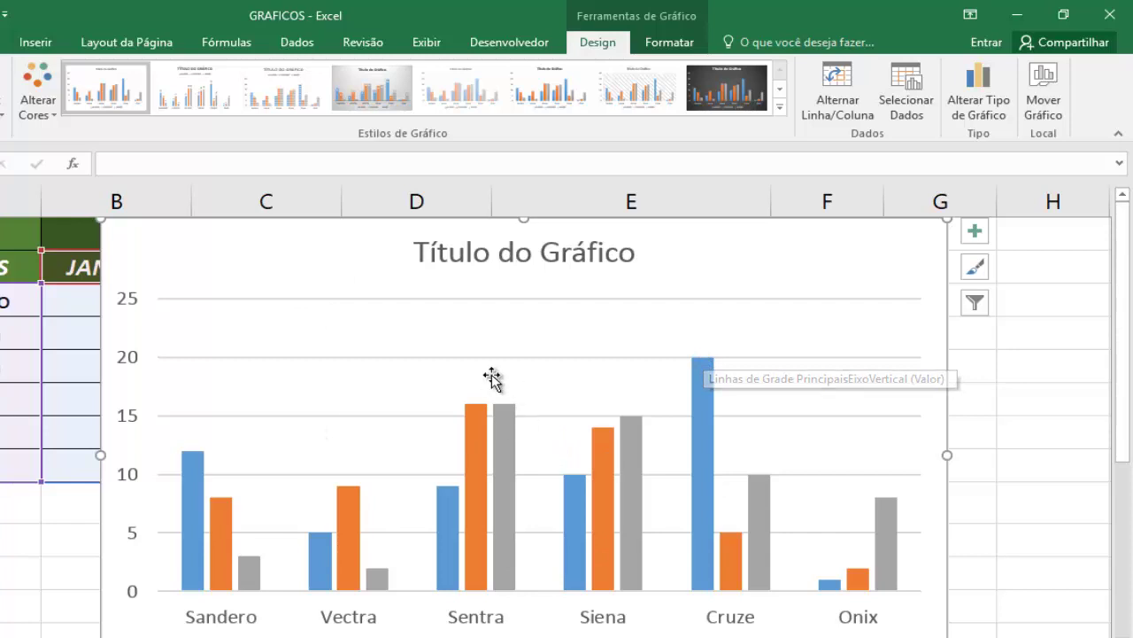
pyautogui.scroll(-1, 493, 379)
pyautogui.scroll(1, 496, 380)
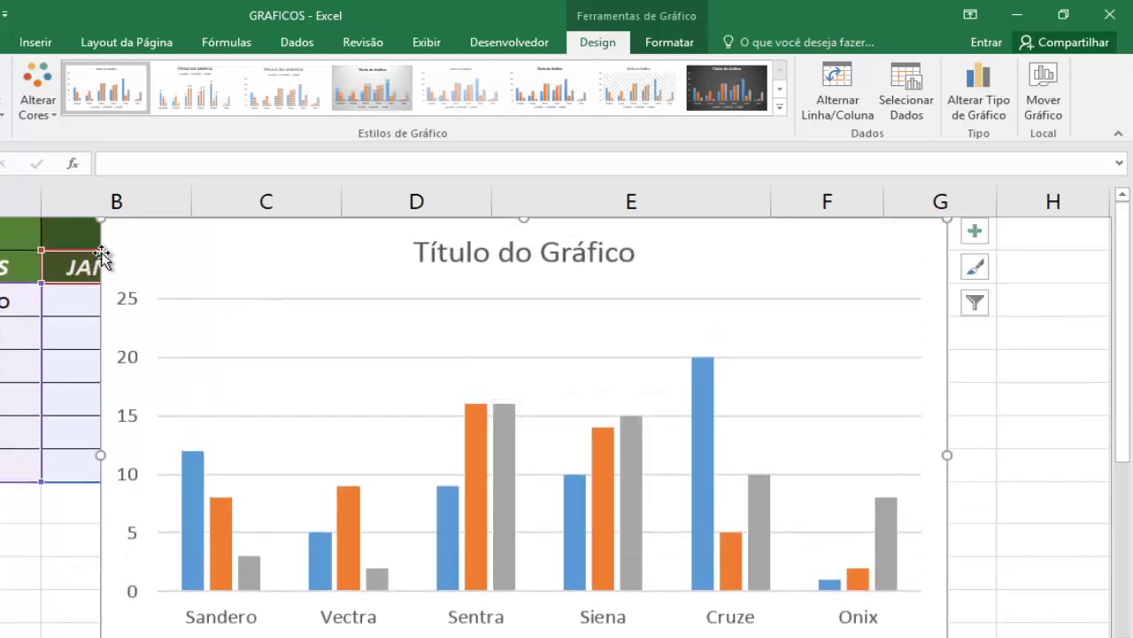
pyautogui.moveTo(102, 255); pyautogui.dragTo(221, 306)
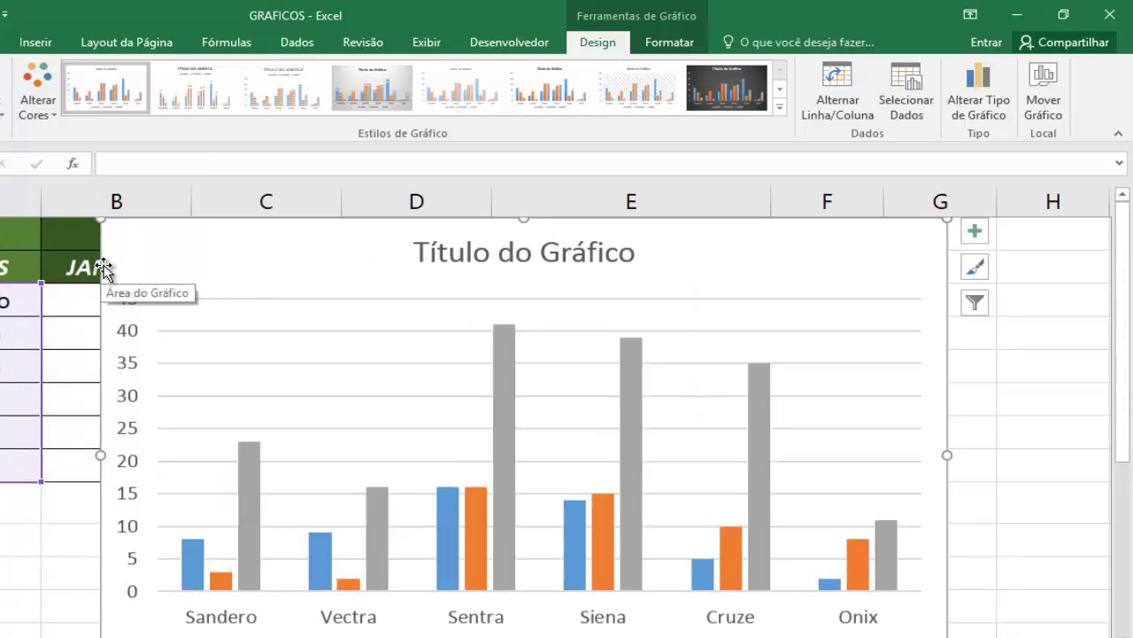
pyautogui.hotkey('ctrl', 'z')
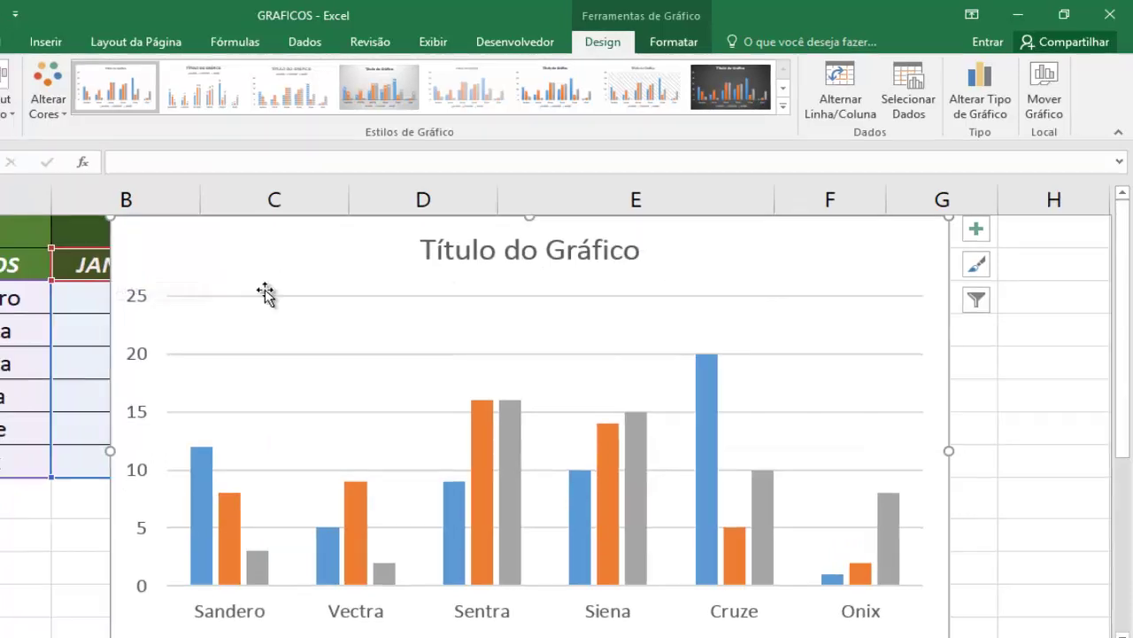
# - Move the column chart down and to the right on the sheet, placing its left edge near the end of column B
pyautogui.moveTo(953, 406); pyautogui.dragTo(1012, 440)
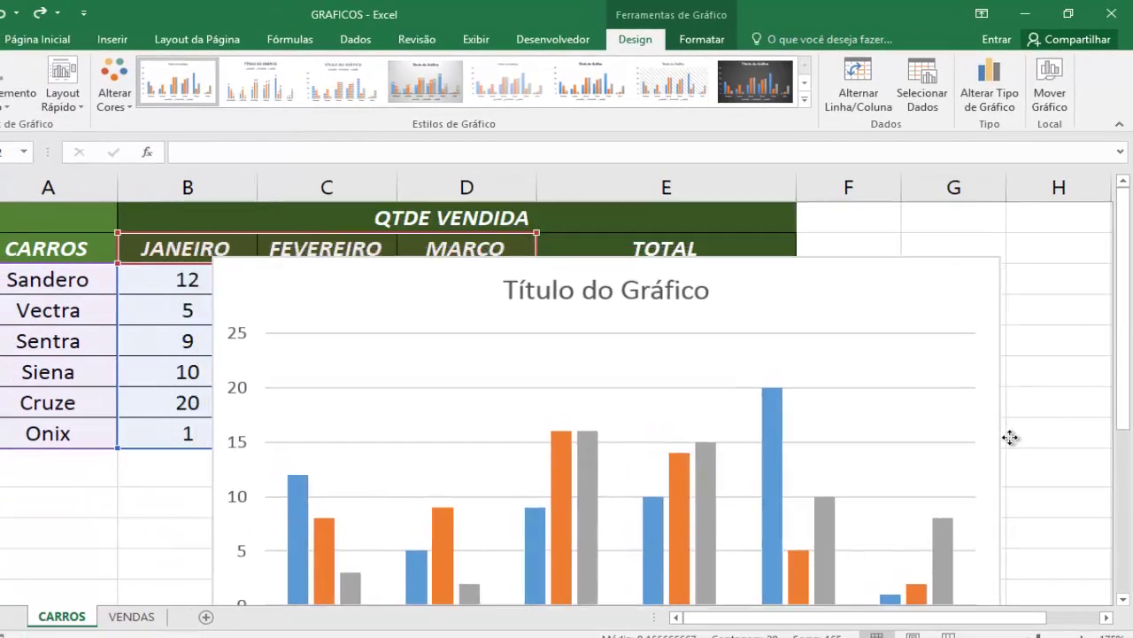
pyautogui.scroll(-1, 799, 331)
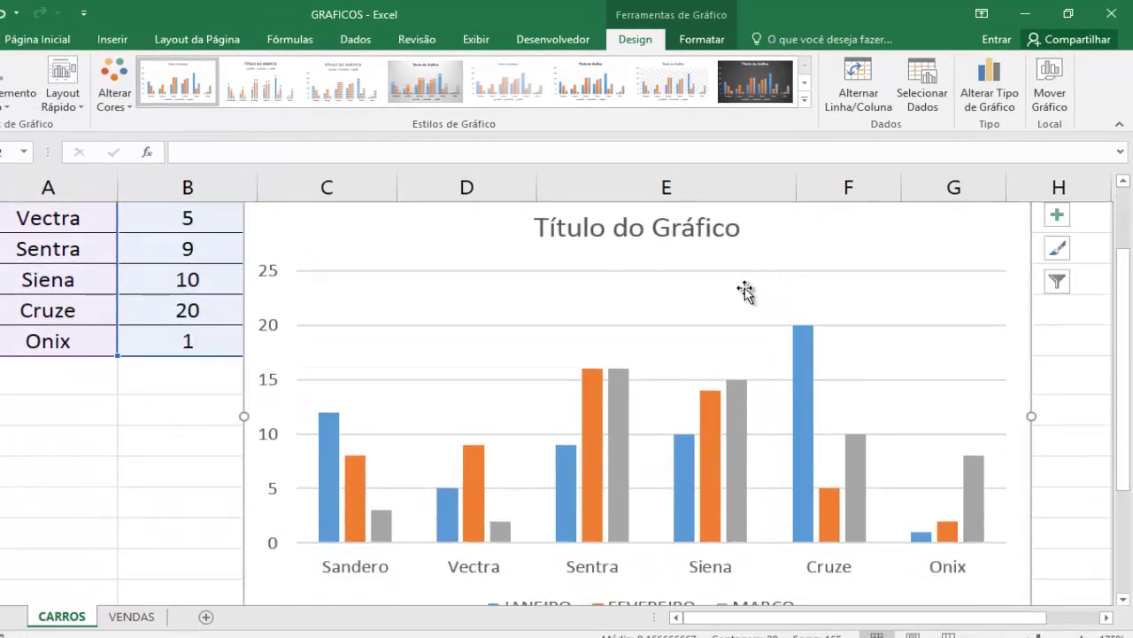
# - Move the column chart below the sales table, placing its top edge just under the FINAL row
pyautogui.scroll(1, 744, 285)
pyautogui.moveTo(741, 286); pyautogui.dragTo(488, 503)
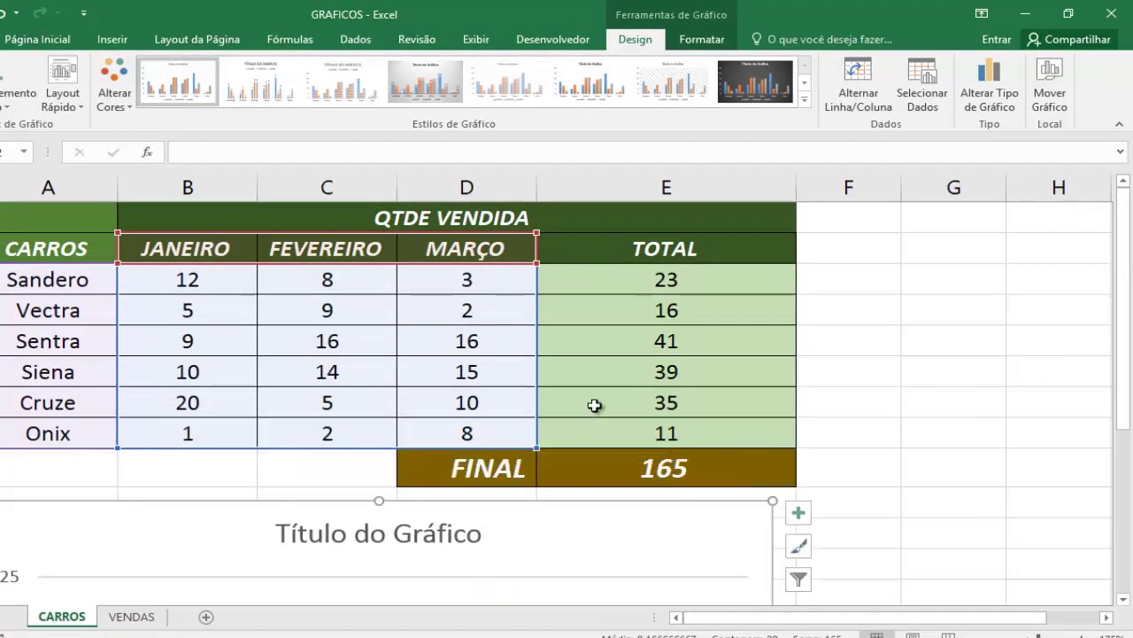
pyautogui.scroll(-1, 551, 344)
pyautogui.scroll(-2, 551, 343)
pyautogui.scroll(3, 551, 351)
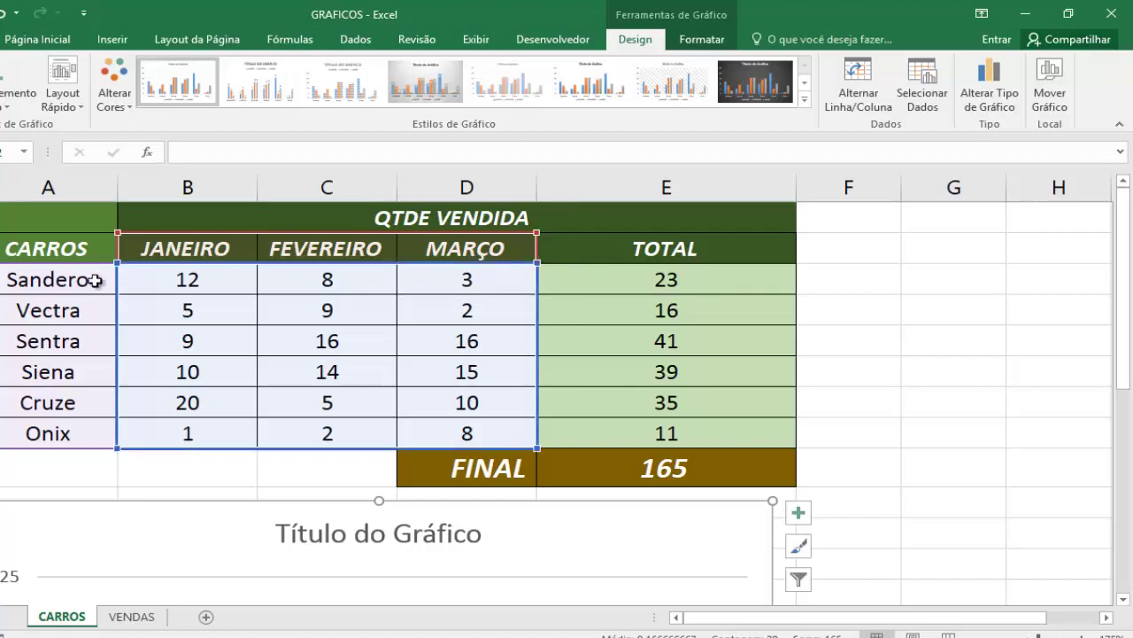
pyautogui.scroll(-3, 417, 341)
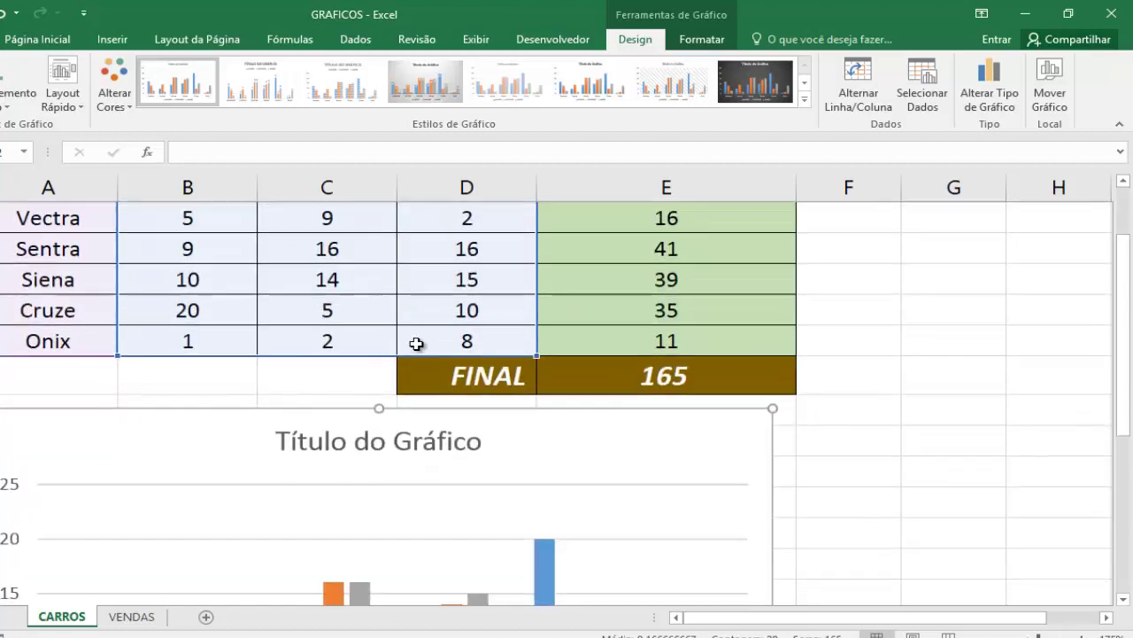
pyautogui.scroll(-1, 416, 343)
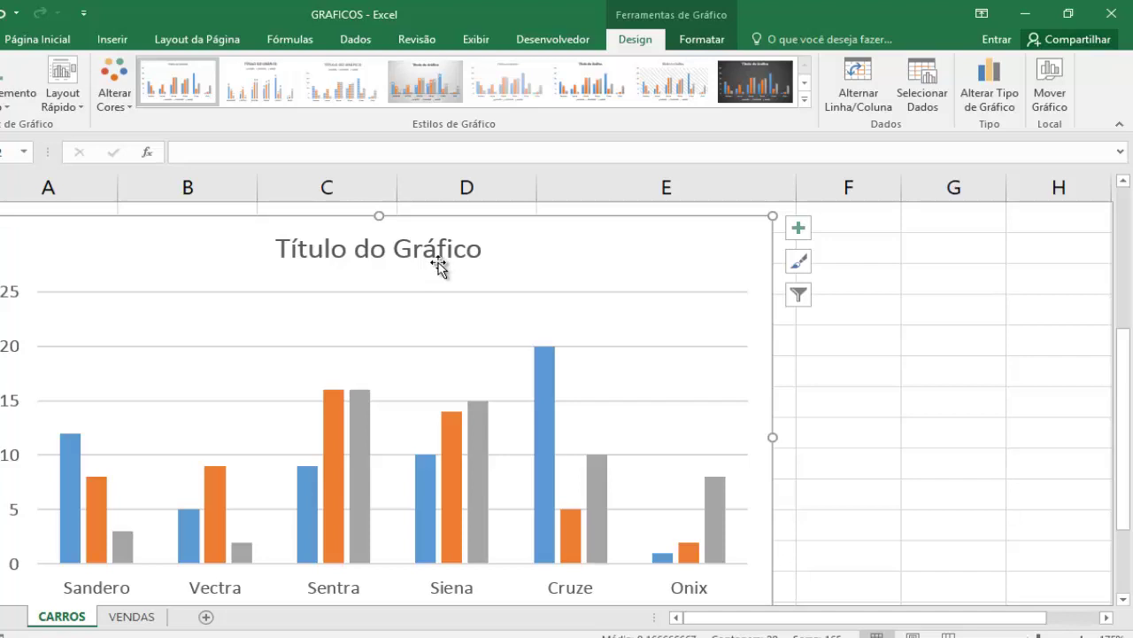
# - Examine the chart's title text, vertical axis, car category labels and month legend
pyautogui.click(395, 252)
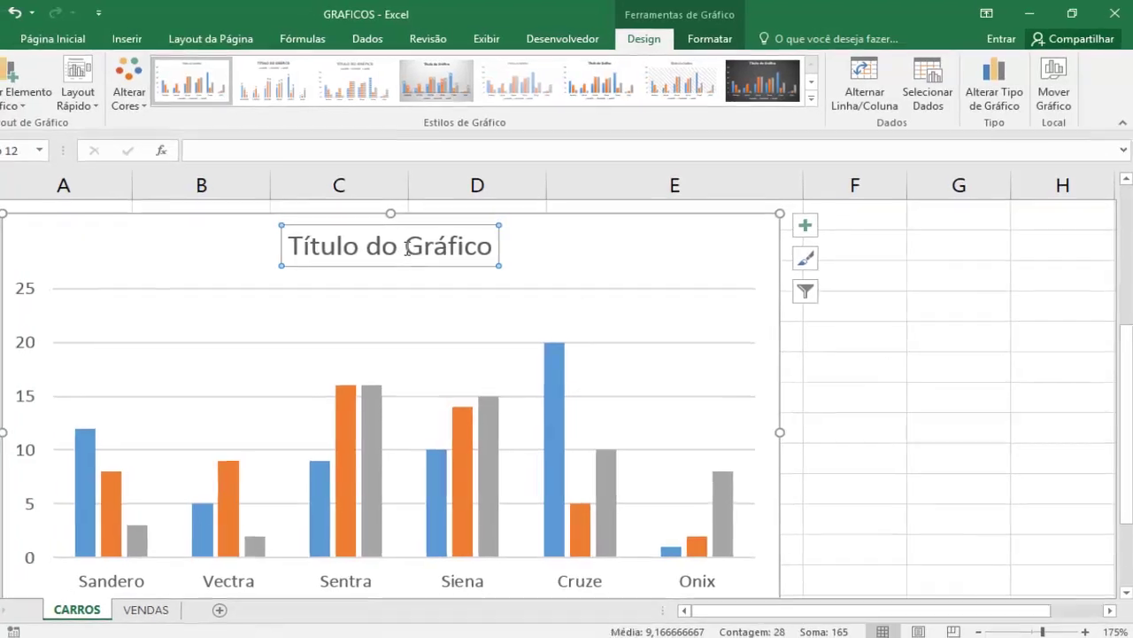
pyautogui.click(449, 245)
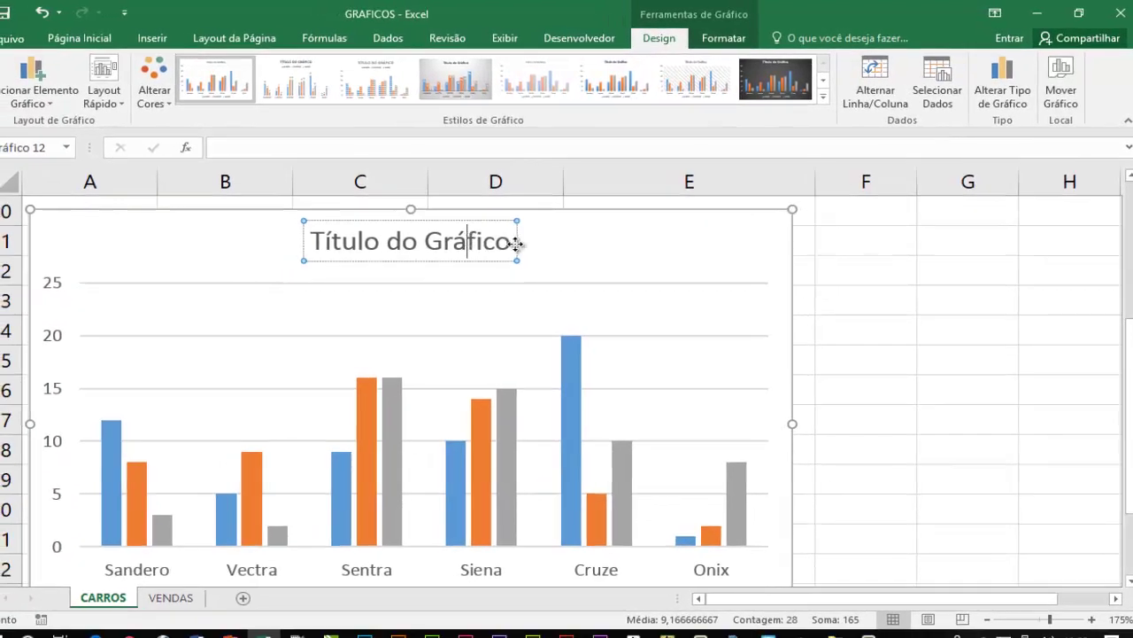
pyautogui.doubleClick(450, 245)
pyautogui.moveTo(382, 245); pyautogui.dragTo(310, 244)
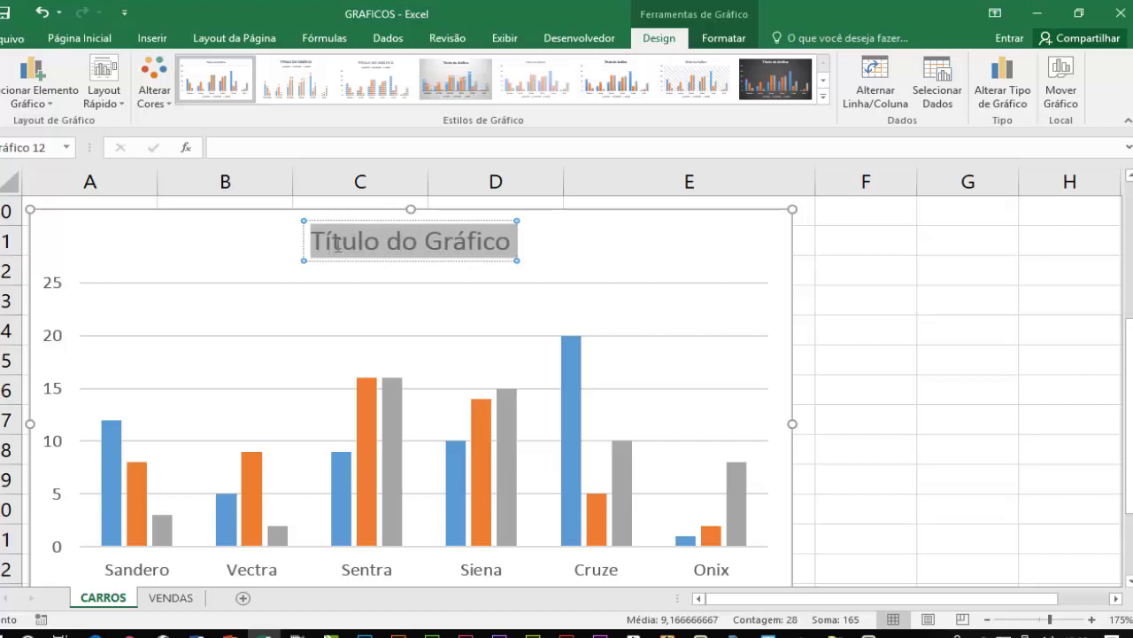
pyautogui.click(405, 241)
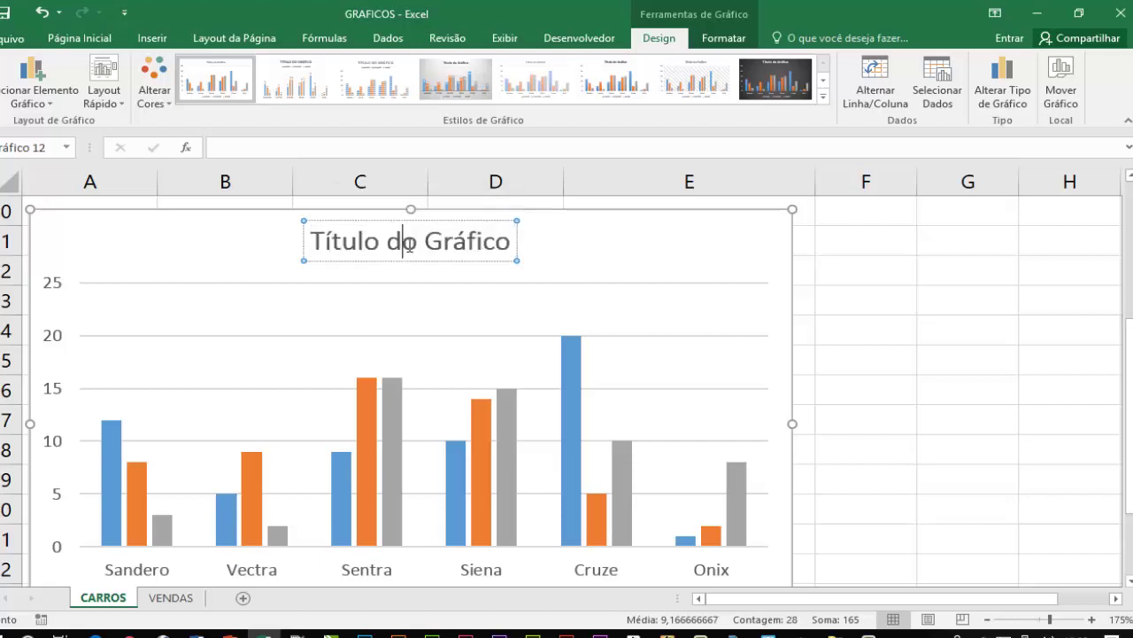
pyautogui.click(59, 286)
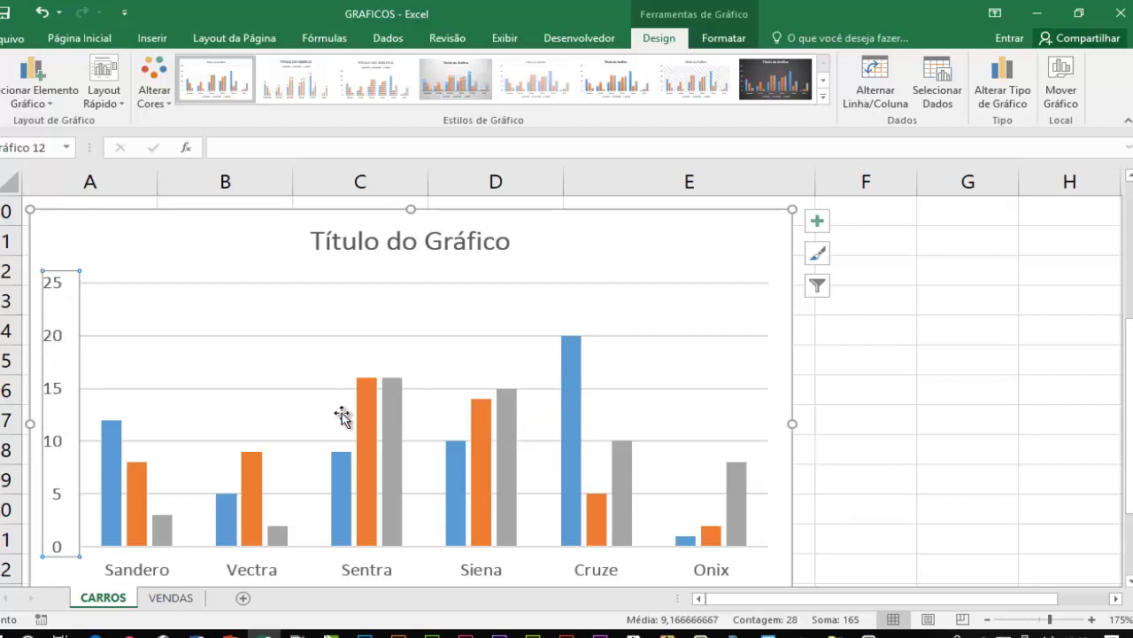
pyautogui.moveTo(567, 384)
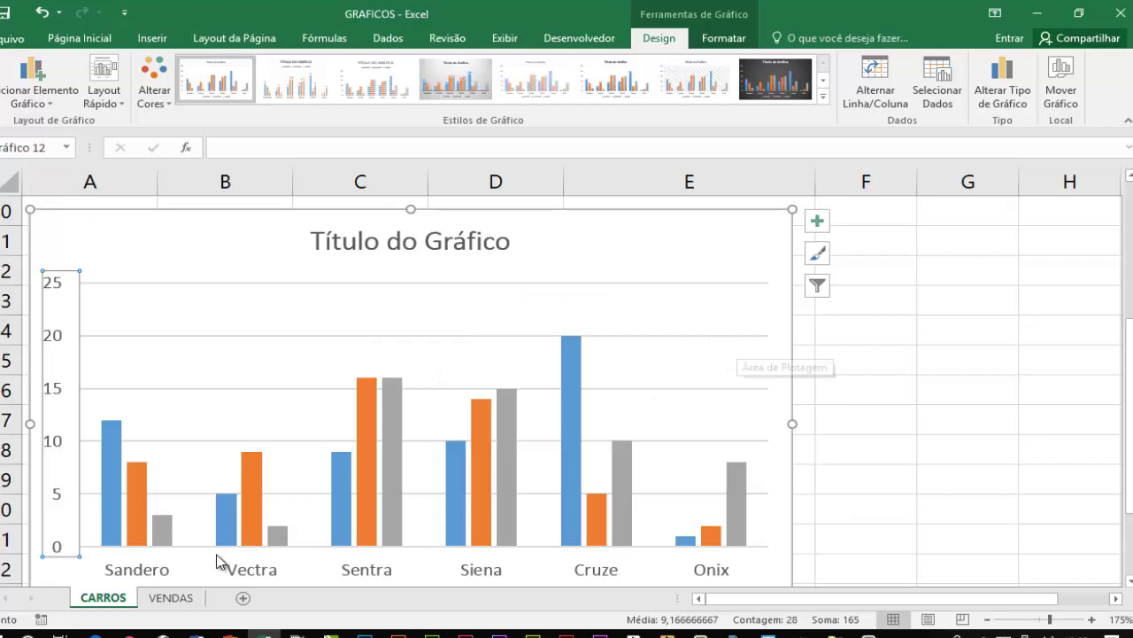
pyautogui.scroll(-1, 610, 574)
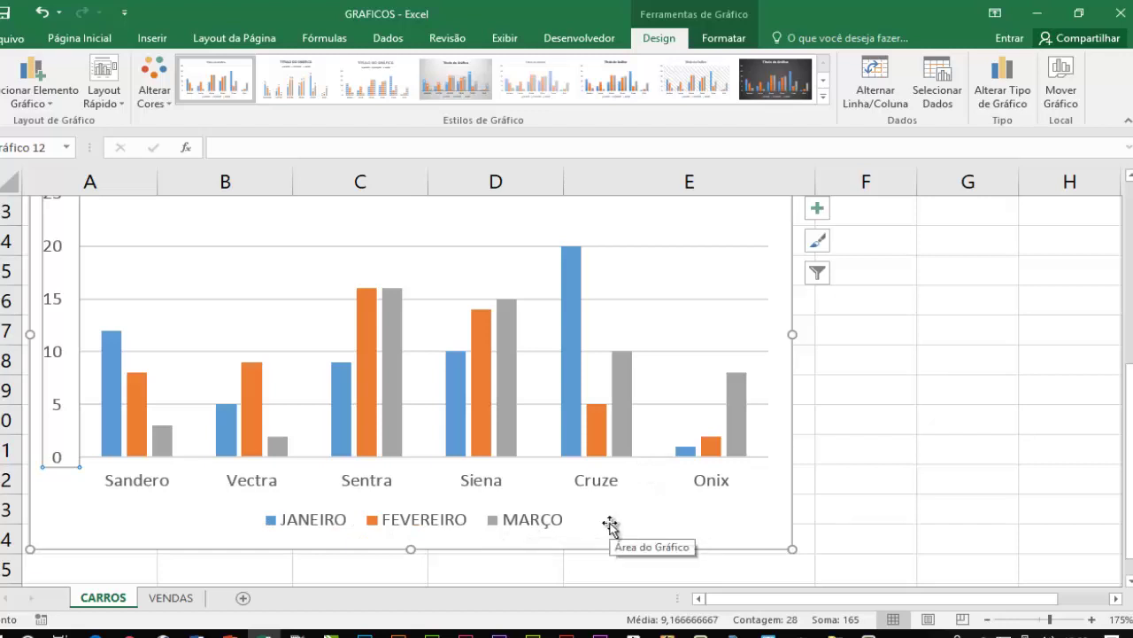
pyautogui.scroll(1, 610, 526)
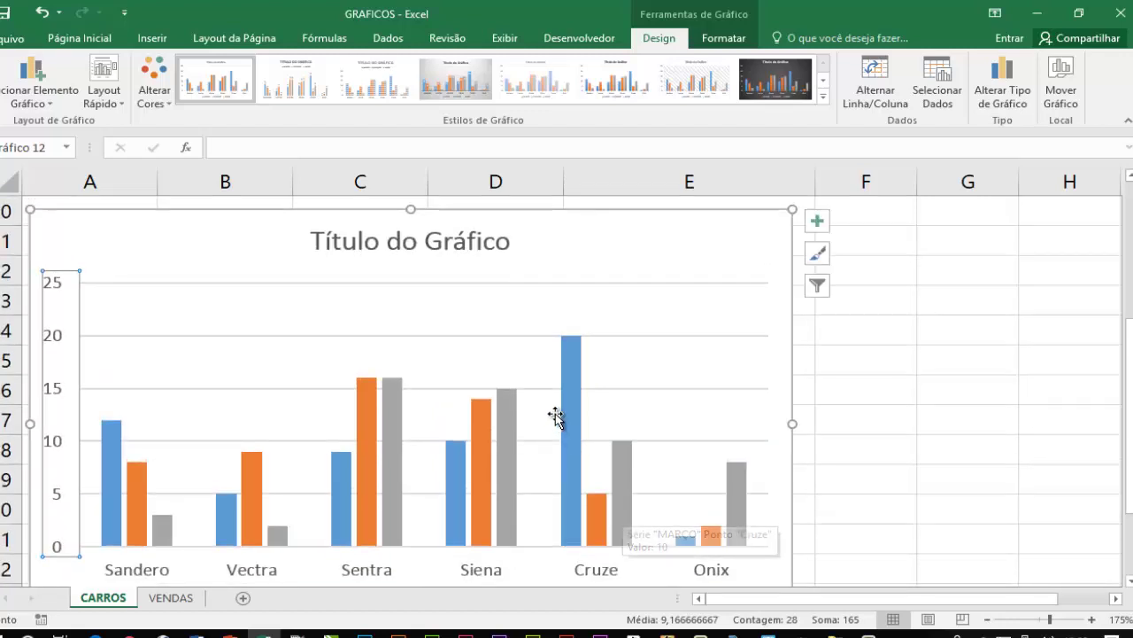
pyautogui.scroll(-1, 557, 420)
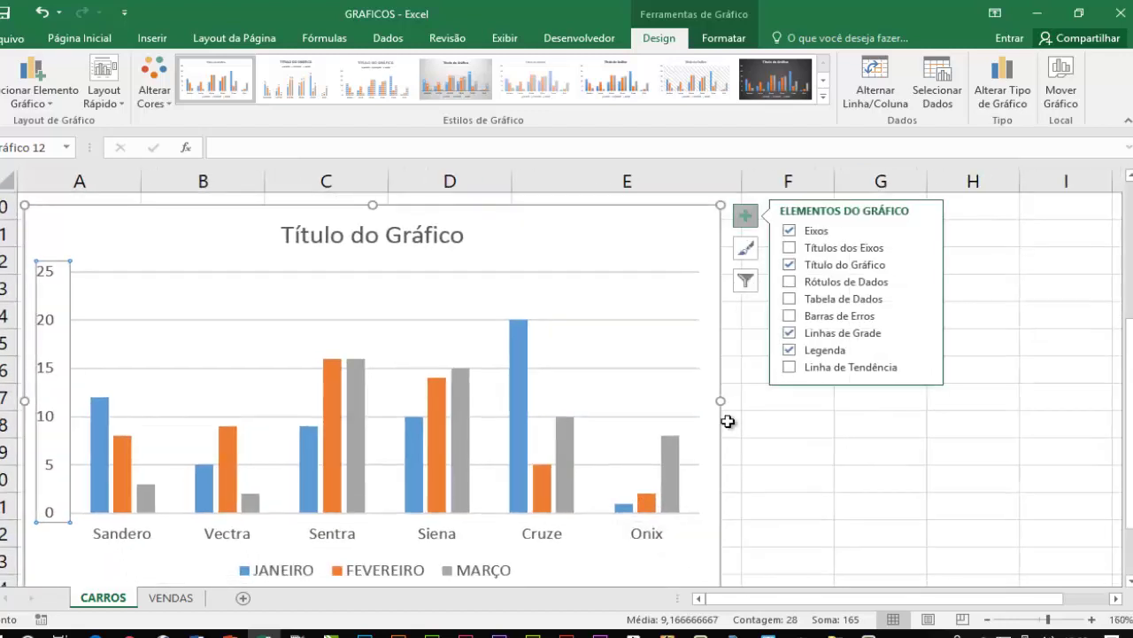
# - Apply the dark chart style Estilo 8 to the column chart
pyautogui.click(809, 433)
pyautogui.click(623, 256)
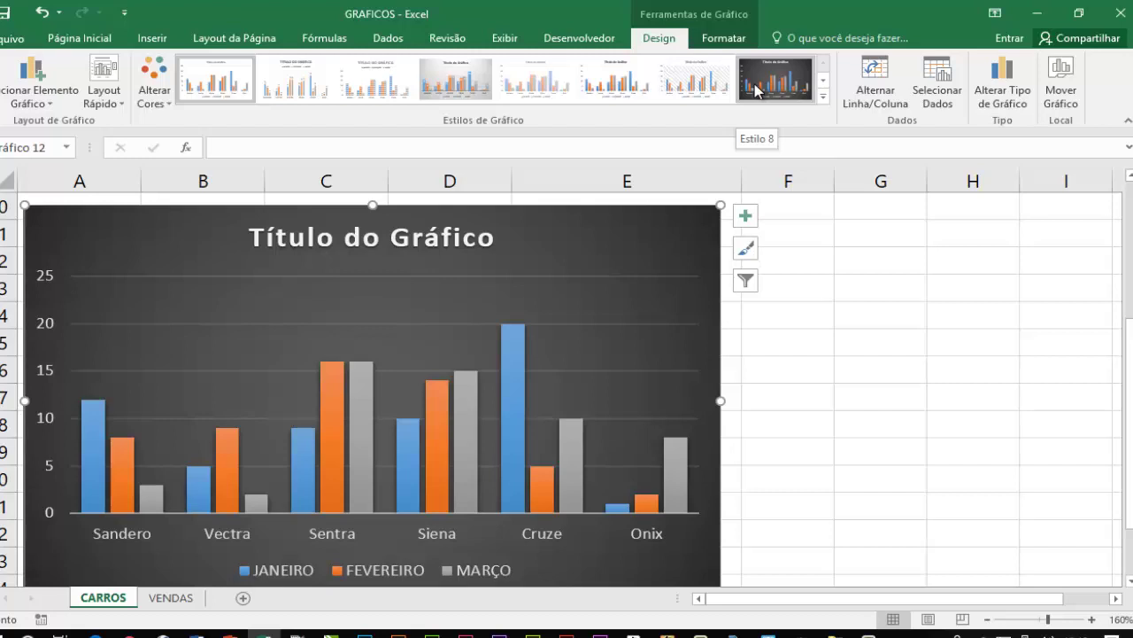
pyautogui.click(757, 89)
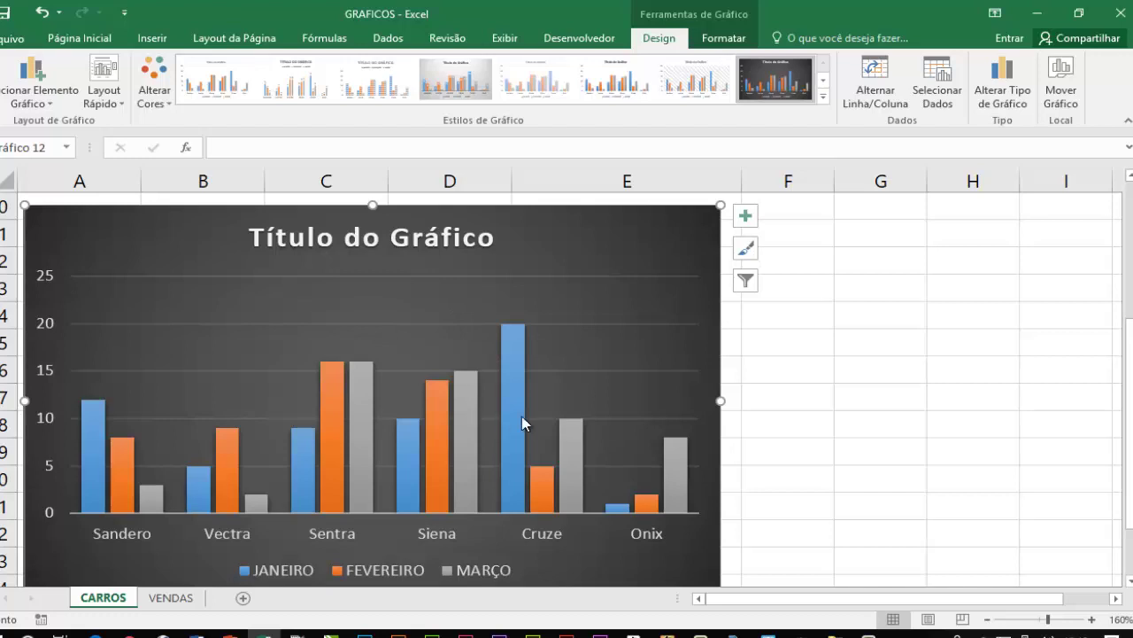
pyautogui.click(824, 96)
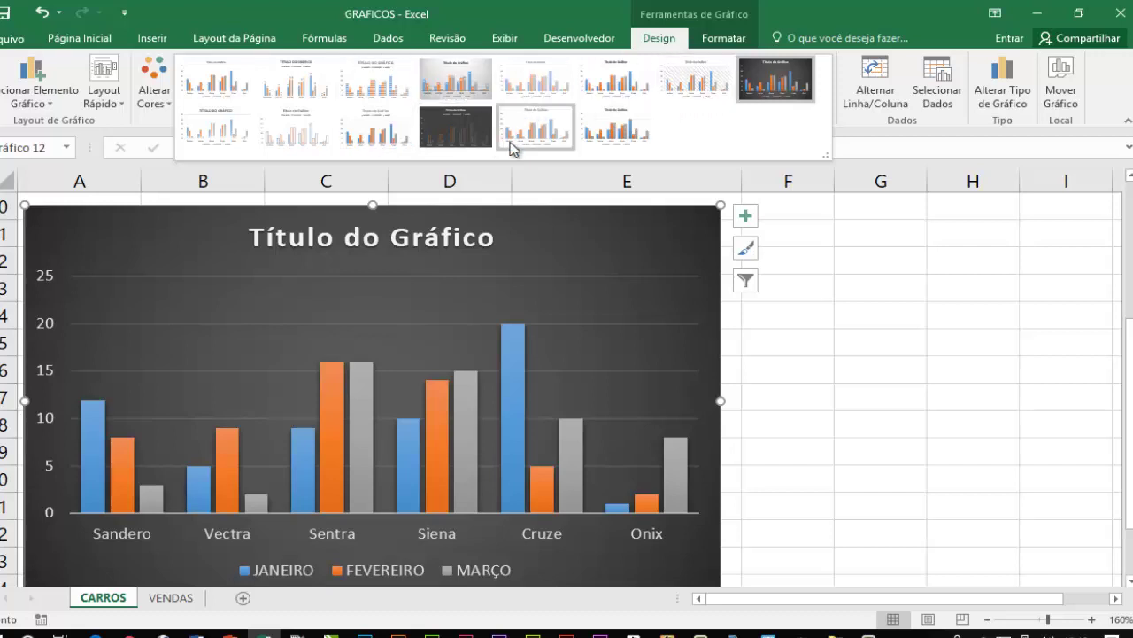
pyautogui.click(775, 78)
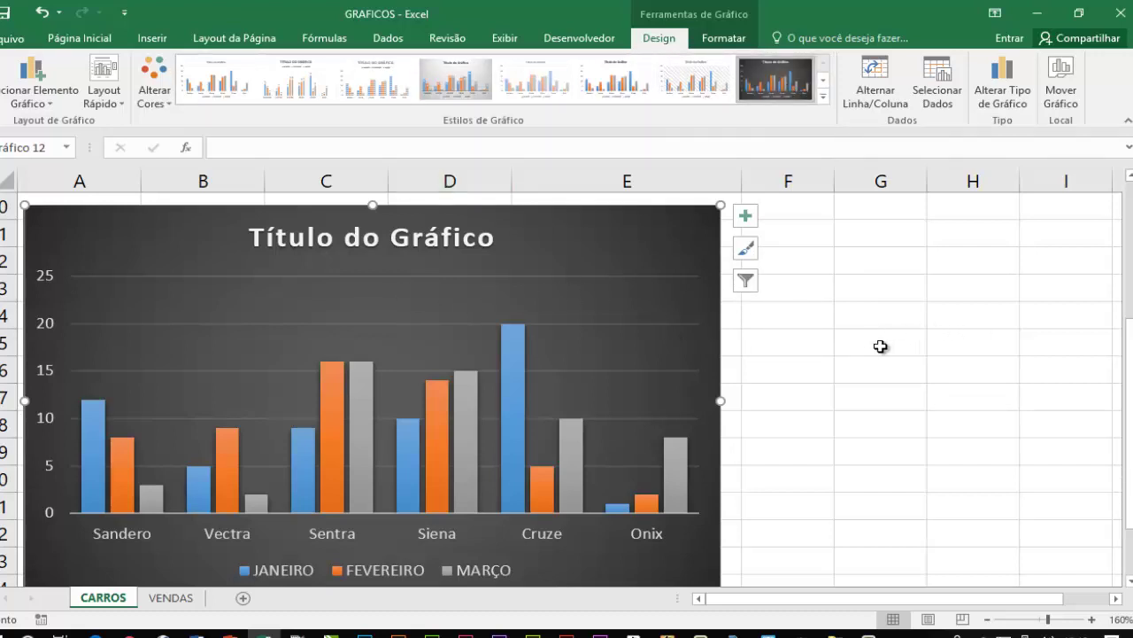
# - Swap the chart's rows and columns repeatedly, ending with the cars as categories and the months as series
pyautogui.click(881, 105)
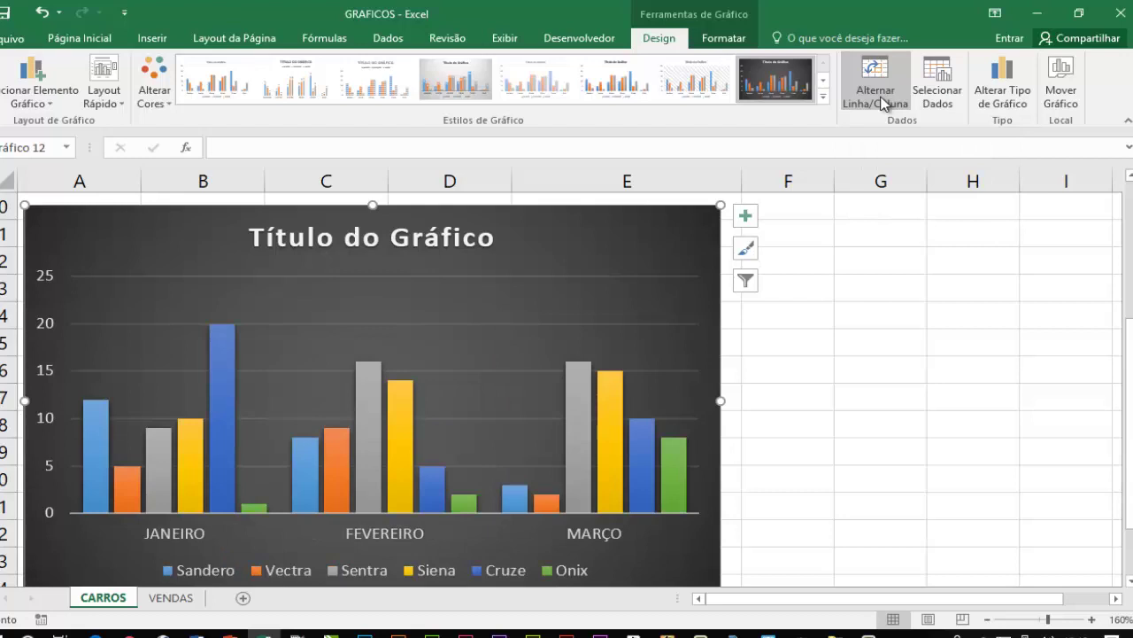
pyautogui.click(881, 105)
pyautogui.click(881, 104)
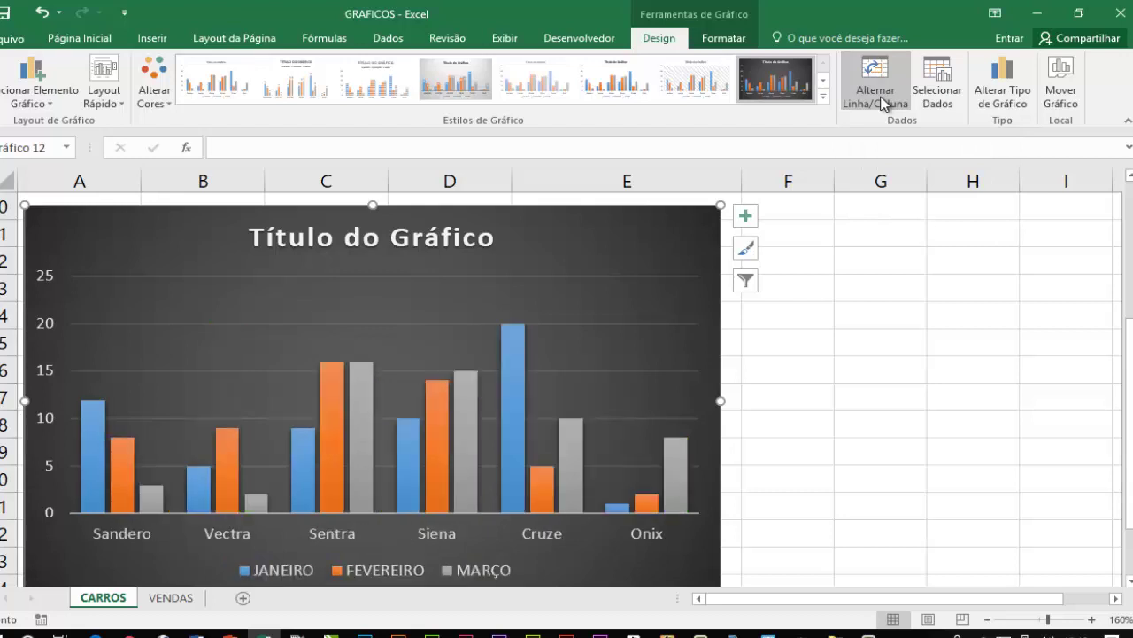
pyautogui.click(881, 104)
pyautogui.click(881, 104)
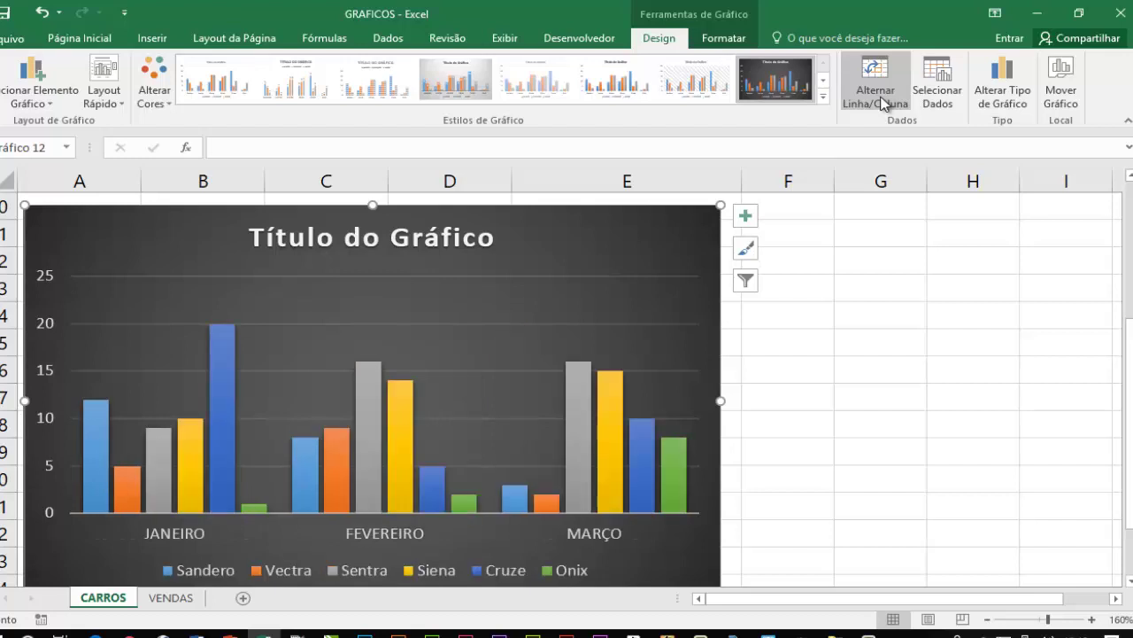
pyautogui.click(881, 105)
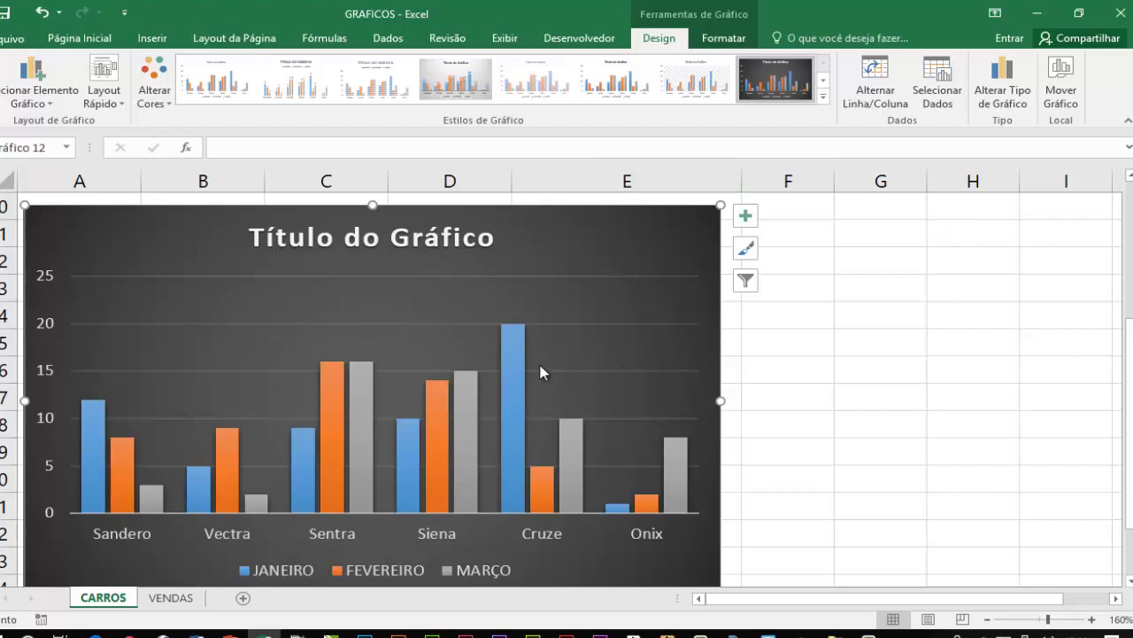
# - Change the chart type to Coluna 3D Agrupada in the variant with the months as categories and the cars as series
pyautogui.click(1010, 95)
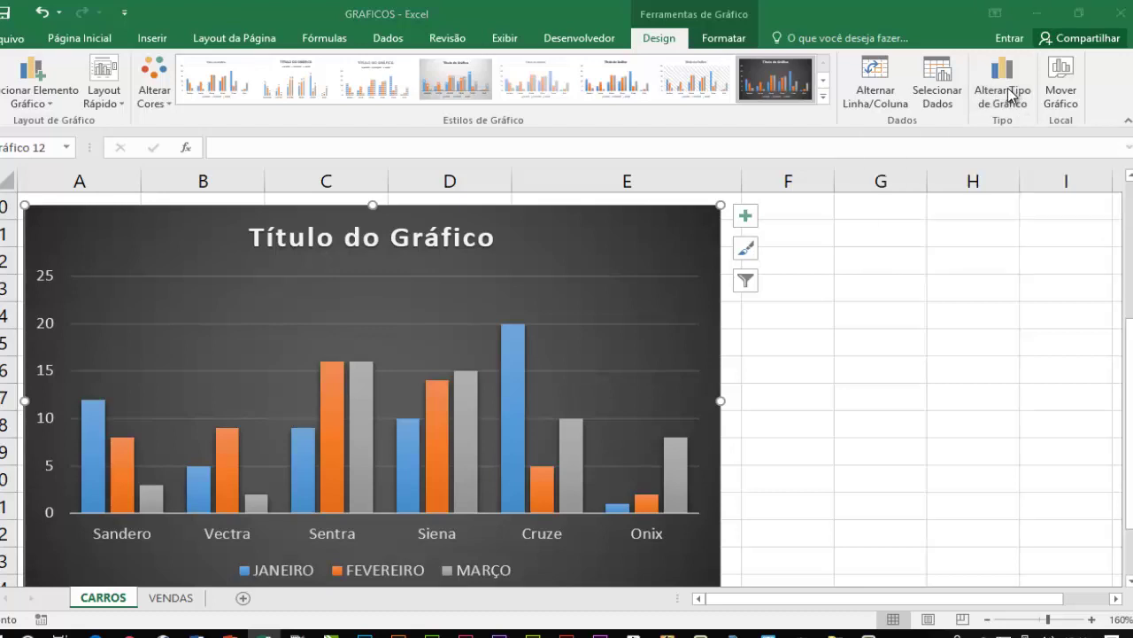
pyautogui.moveTo(528, 76); pyautogui.dragTo(661, 95)
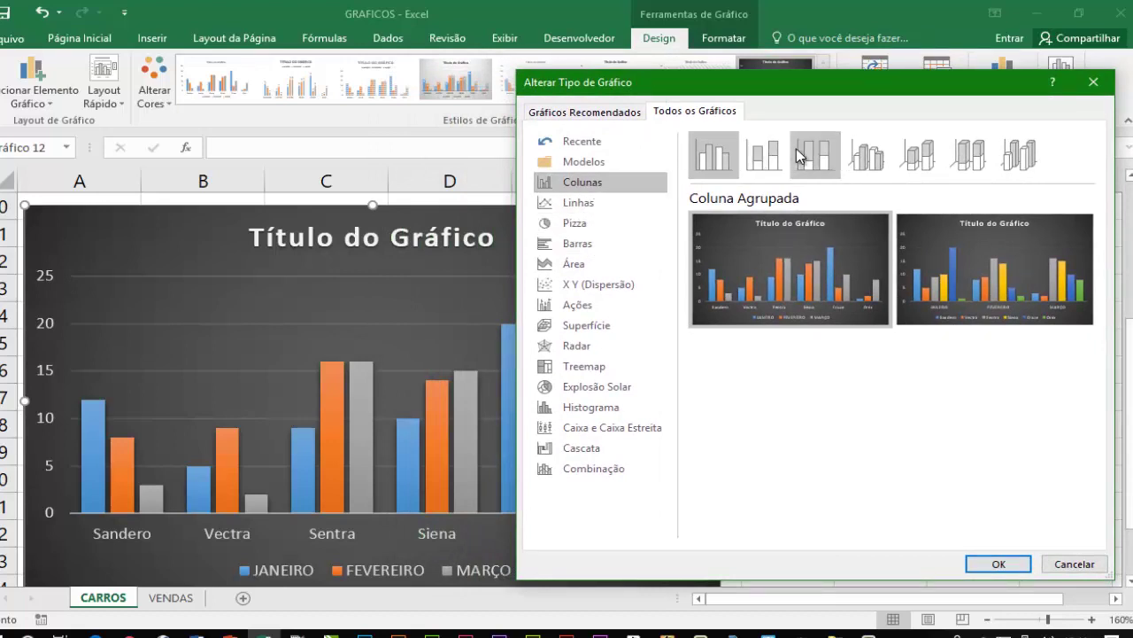
pyautogui.click(861, 154)
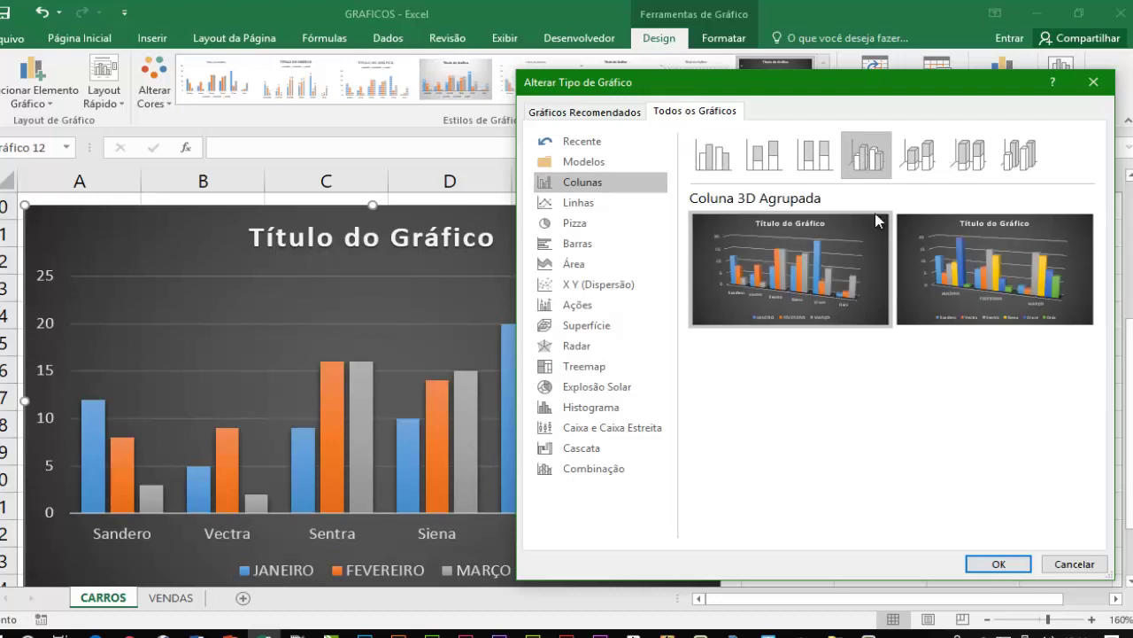
pyautogui.moveTo(990, 268)
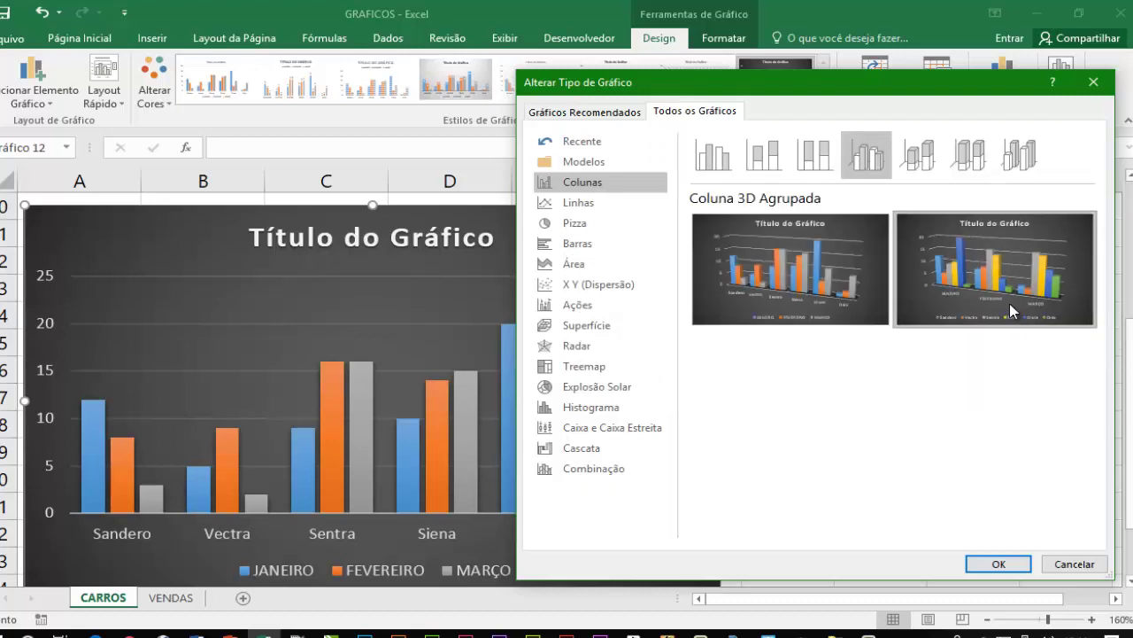
pyautogui.click(1003, 561)
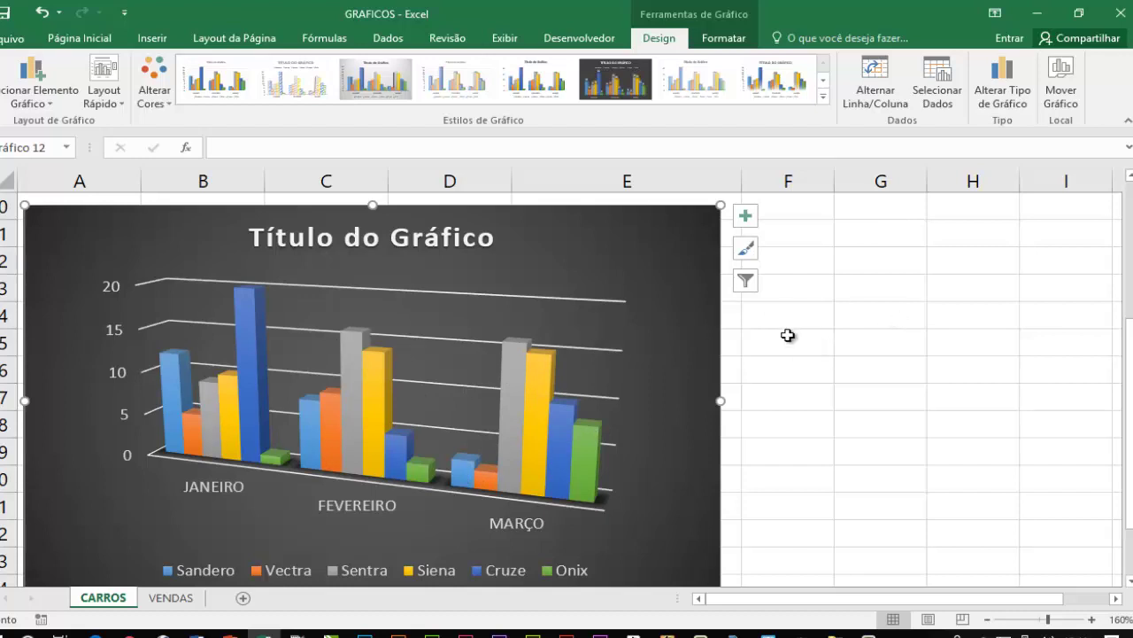
pyautogui.scroll(2, 788, 335)
pyautogui.scroll(-2, 797, 332)
pyautogui.scroll(3, 496, 346)
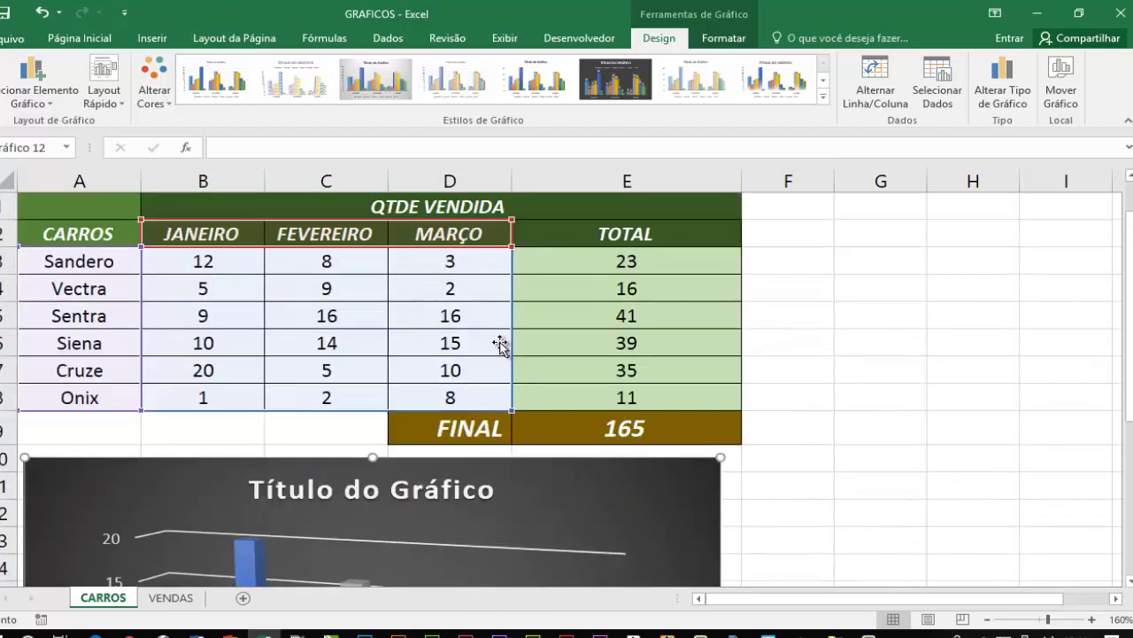
pyautogui.scroll(-3, 622, 375)
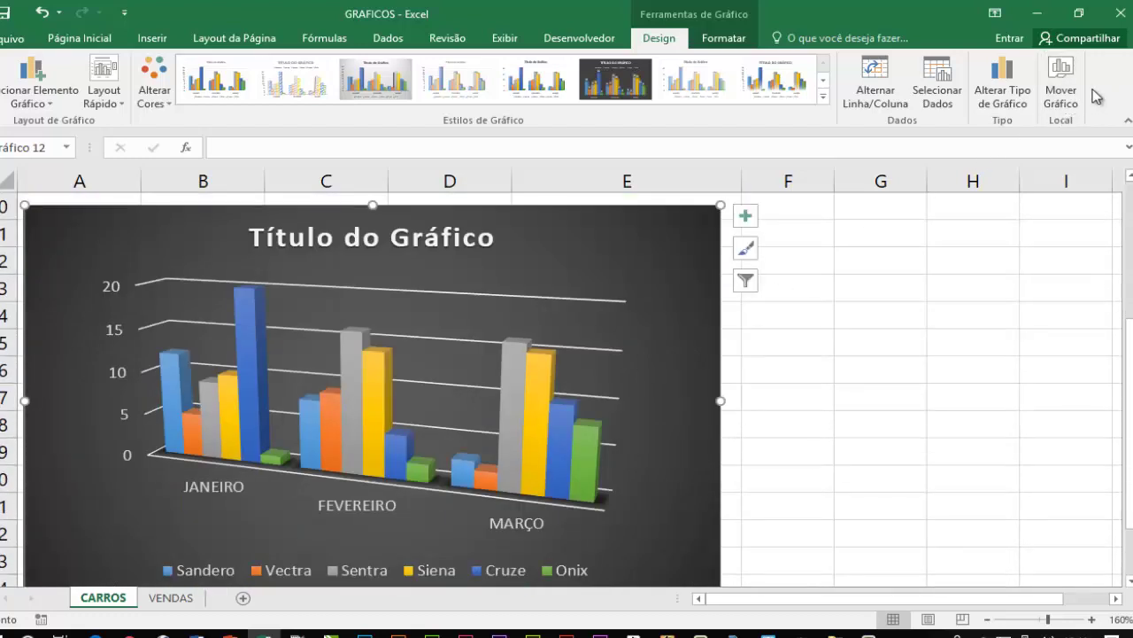
# - Move the 3D chart to a new sheet named TABELA DE CARROS, and check the CARROS sheet before returning to the chart
pyautogui.click(1060, 92)
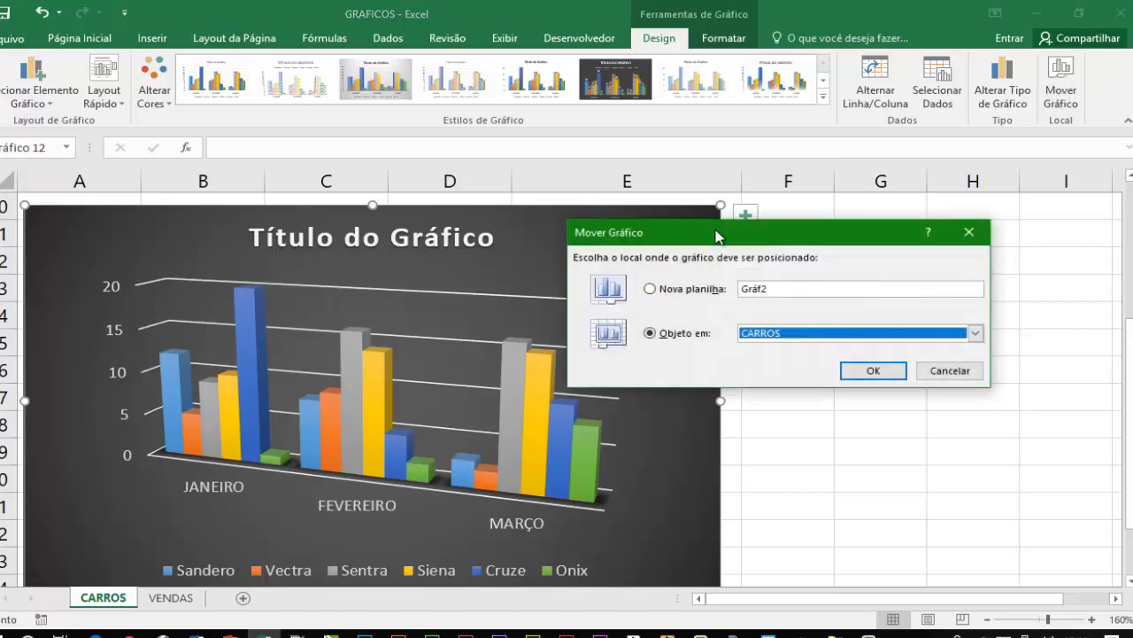
pyautogui.moveTo(717, 235); pyautogui.dragTo(567, 242)
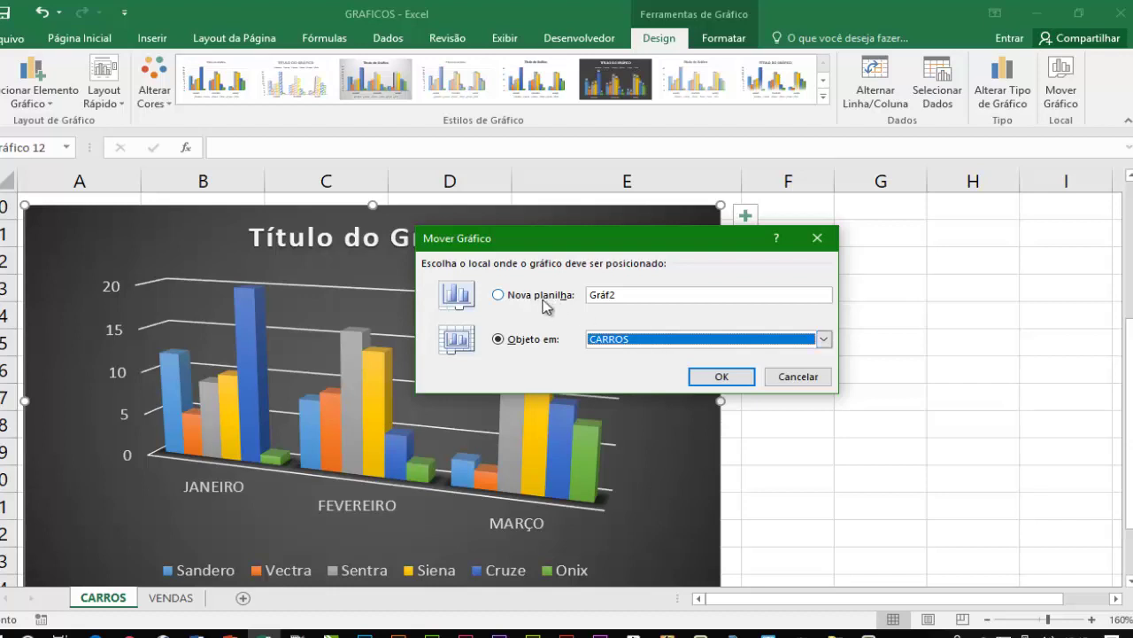
pyautogui.click(497, 295)
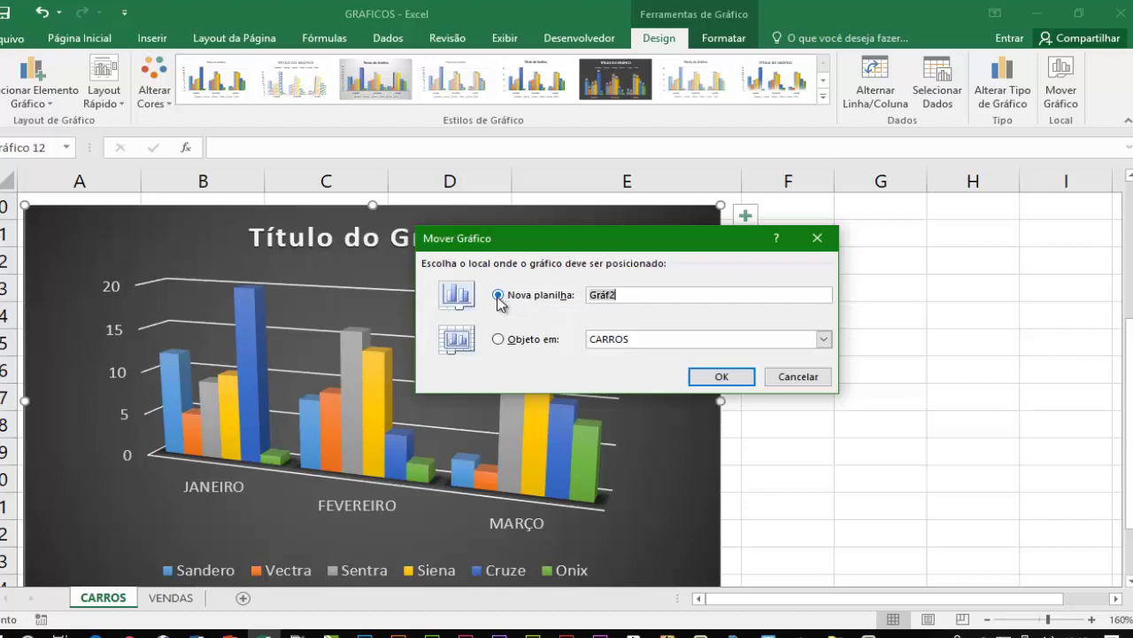
pyautogui.click(631, 300)
pyautogui.moveTo(650, 296); pyautogui.dragTo(558, 295)
pyautogui.write('CARROS')
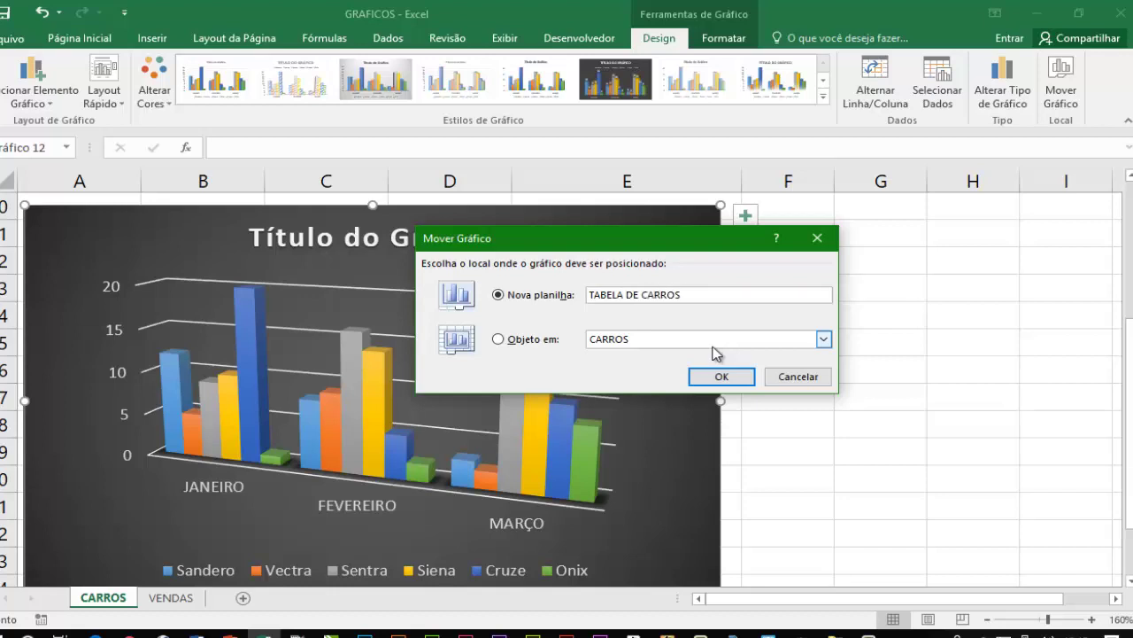
pyautogui.click(721, 375)
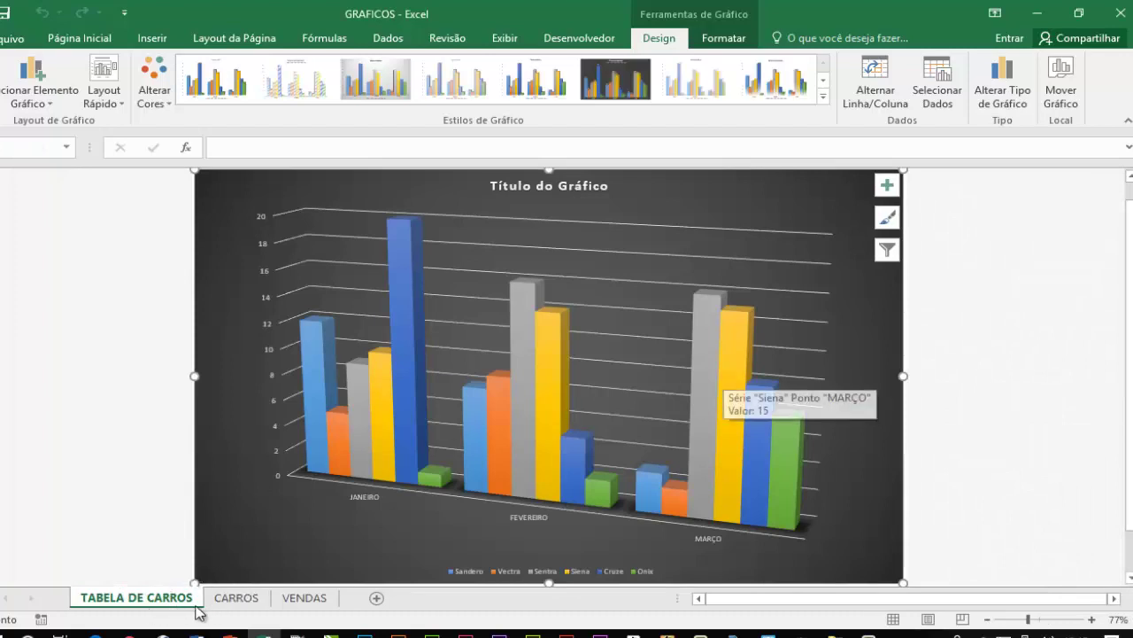
pyautogui.click(246, 602)
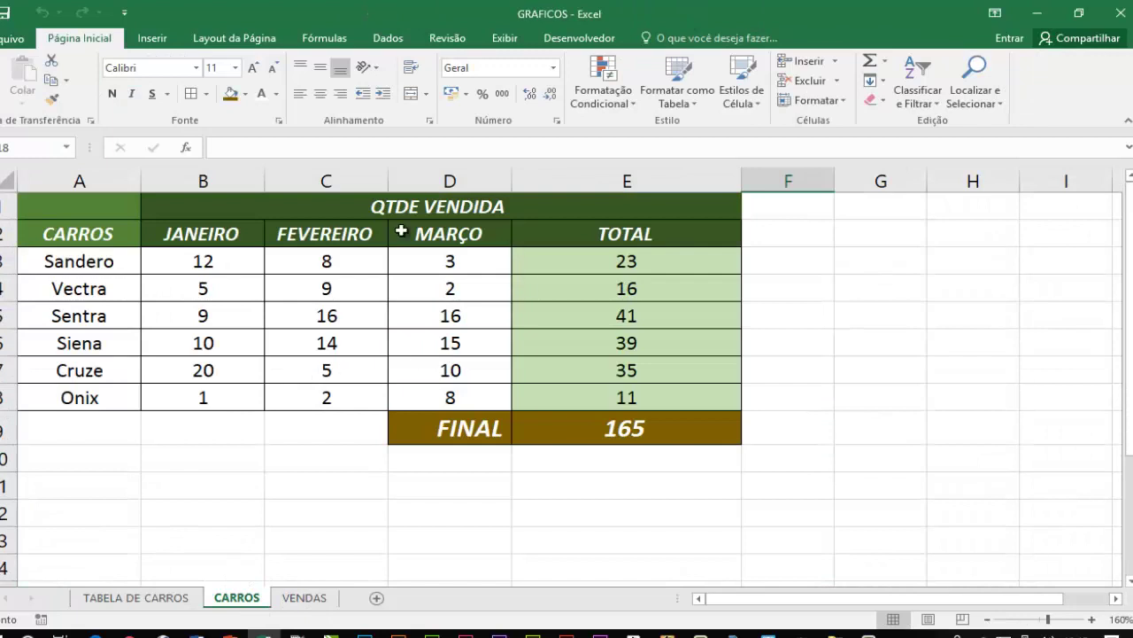
pyautogui.click(156, 599)
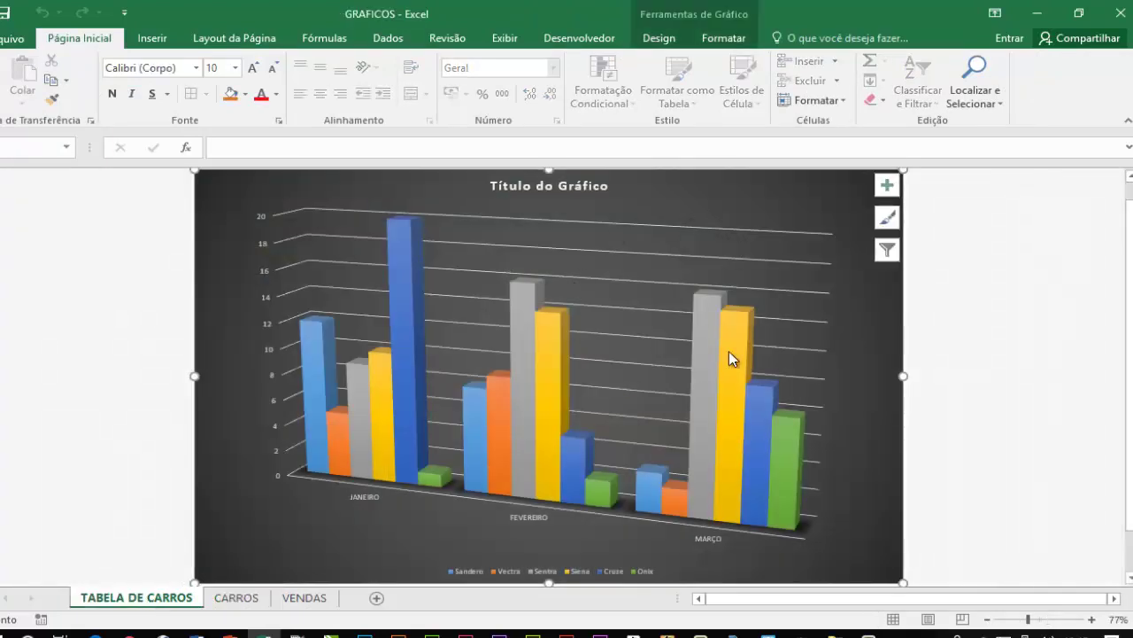
# - Move the 3D chart from its own sheet back into the CARROS sheet as an embedded object
pyautogui.click(602, 304)
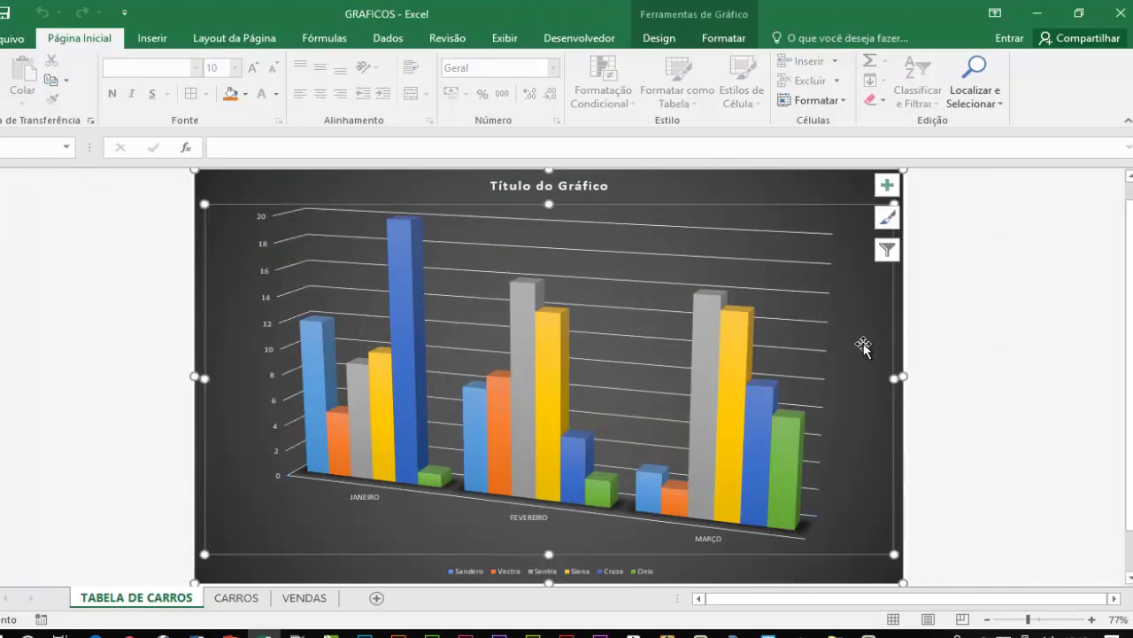
pyautogui.click(897, 313)
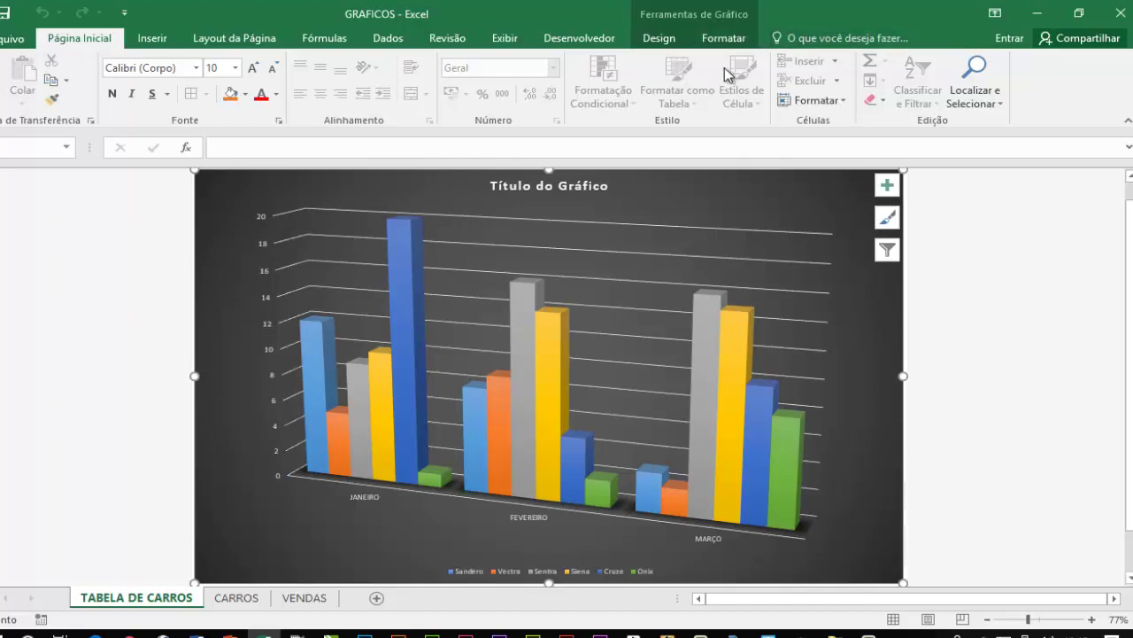
pyautogui.click(724, 38)
pyautogui.click(673, 39)
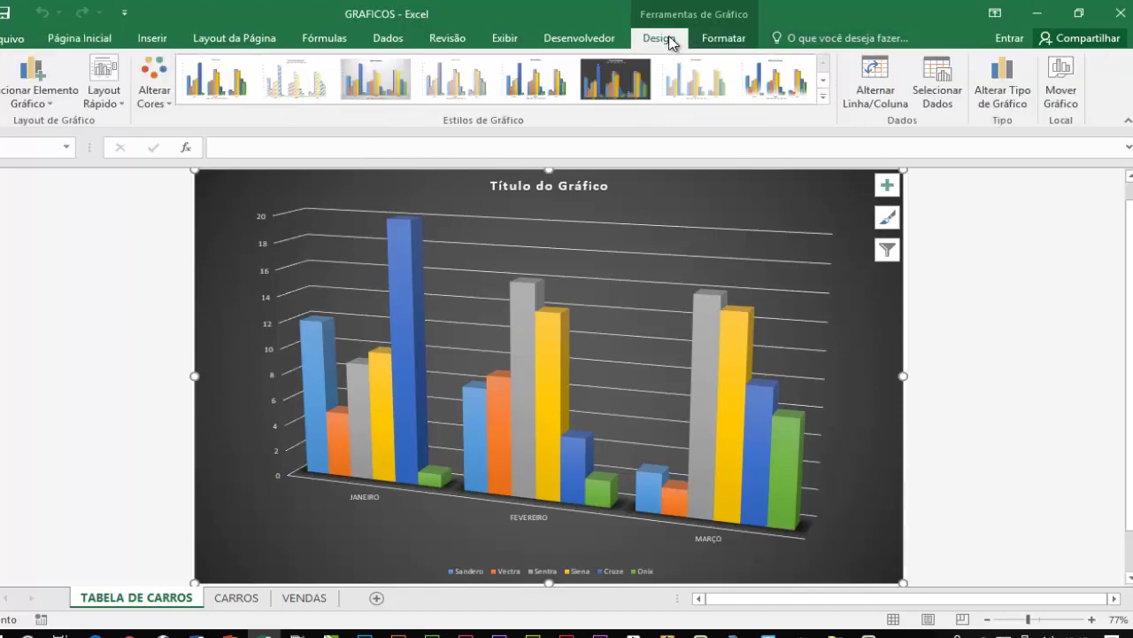
pyautogui.click(1059, 93)
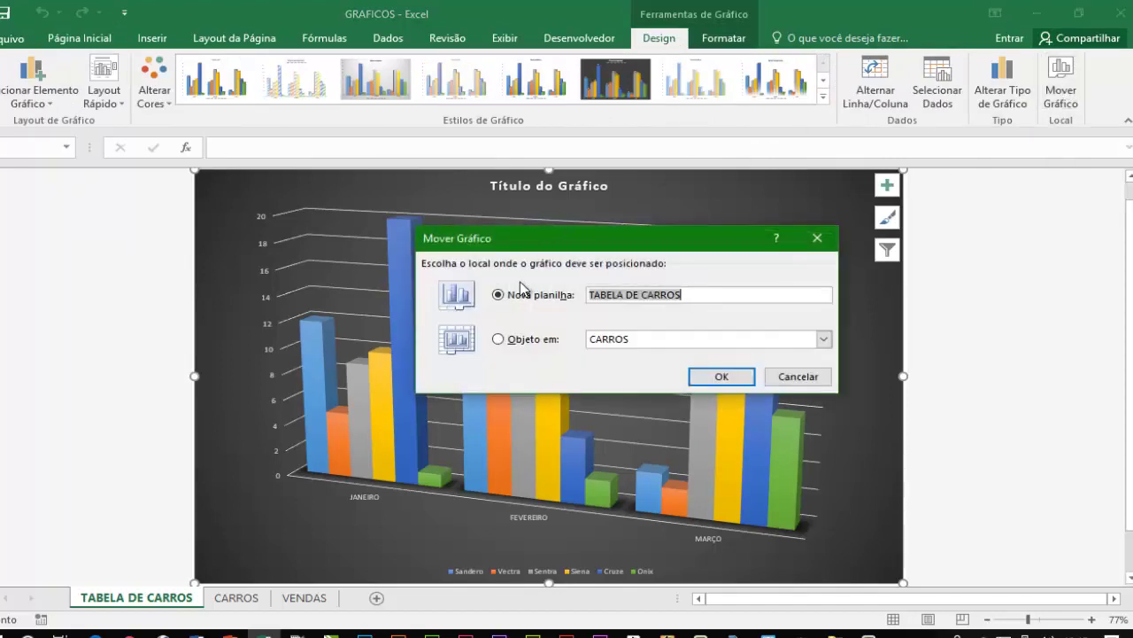
pyautogui.click(704, 291)
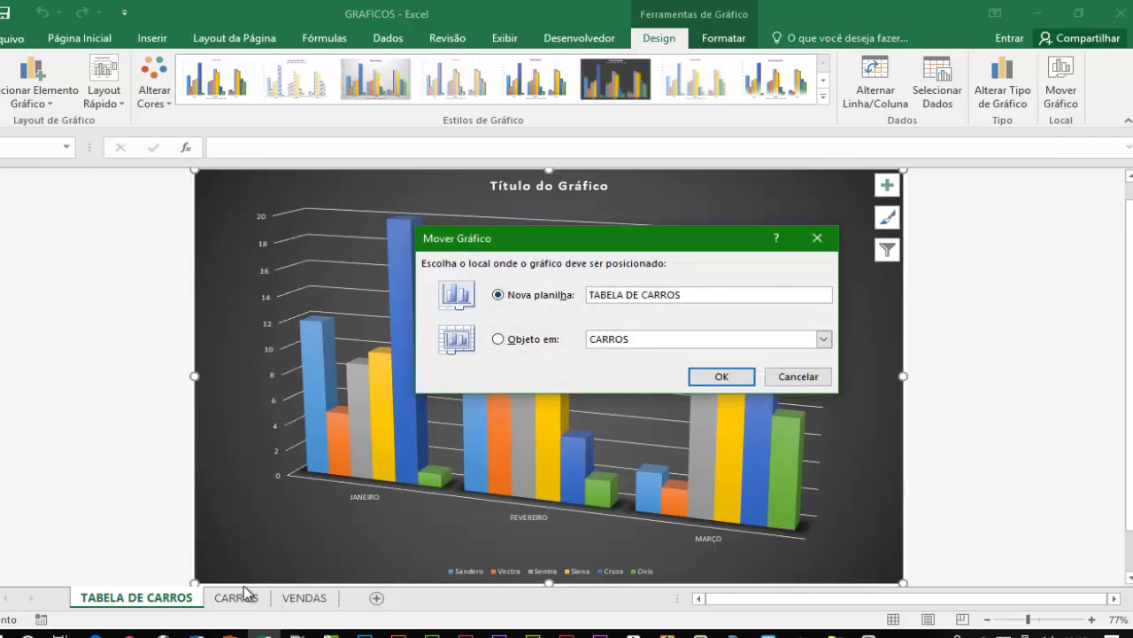
pyautogui.moveTo(704, 293); pyautogui.dragTo(571, 295)
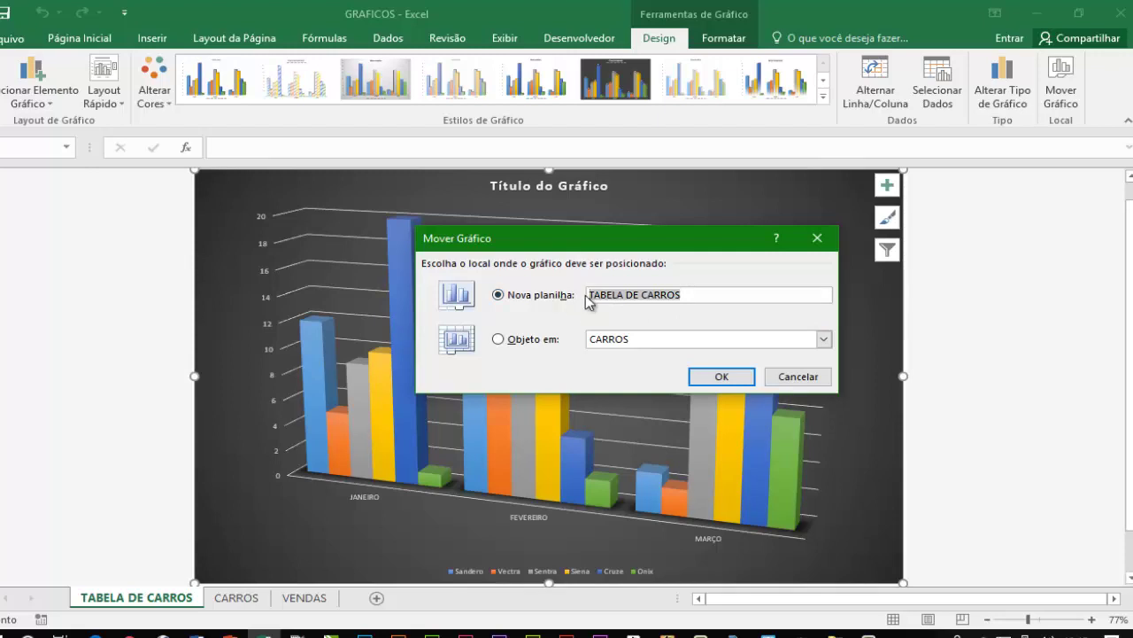
pyautogui.click(521, 340)
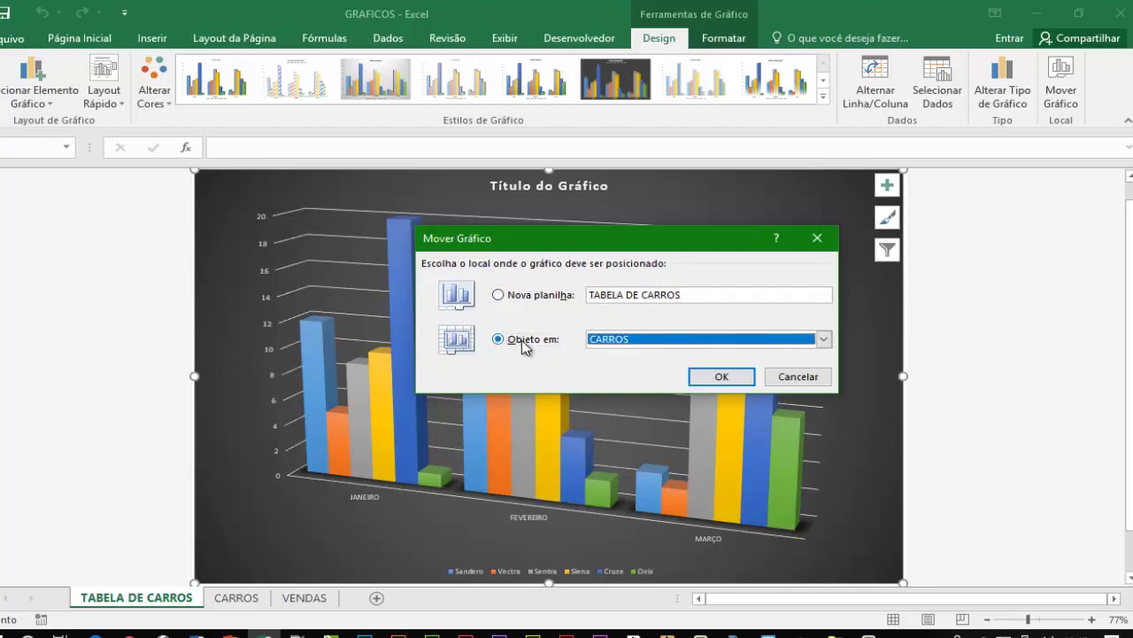
pyautogui.click(709, 377)
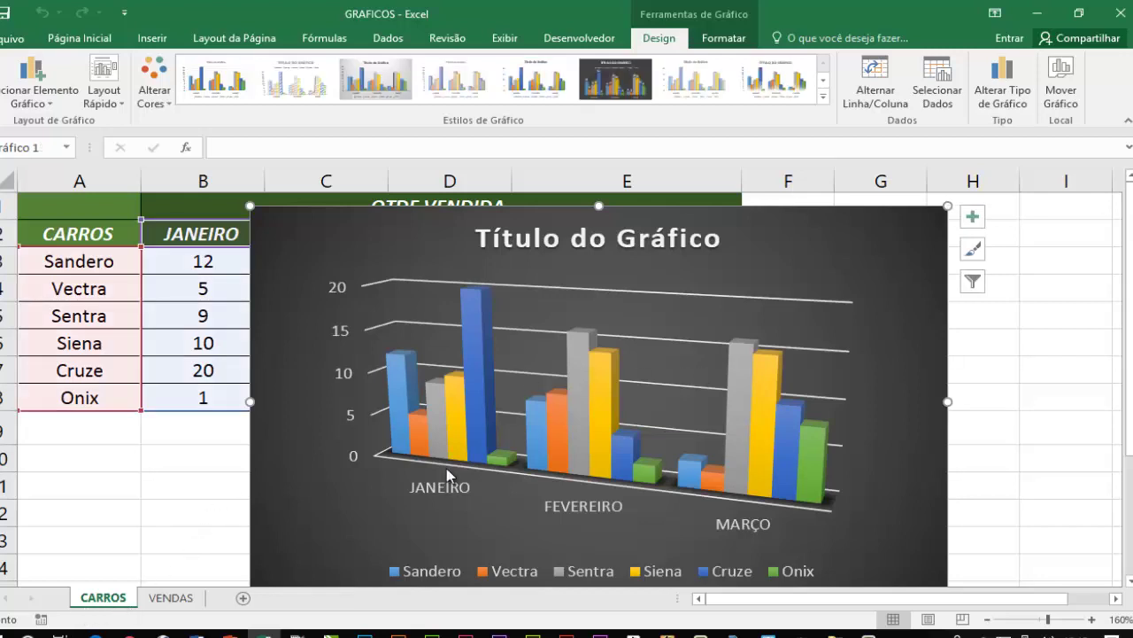
# - Reposition the chart below the car sales table, with its upper edge at about row 11, and deselect it
pyautogui.moveTo(853, 207); pyautogui.dragTo(628, 432)
pyautogui.scroll(-2, 717, 361)
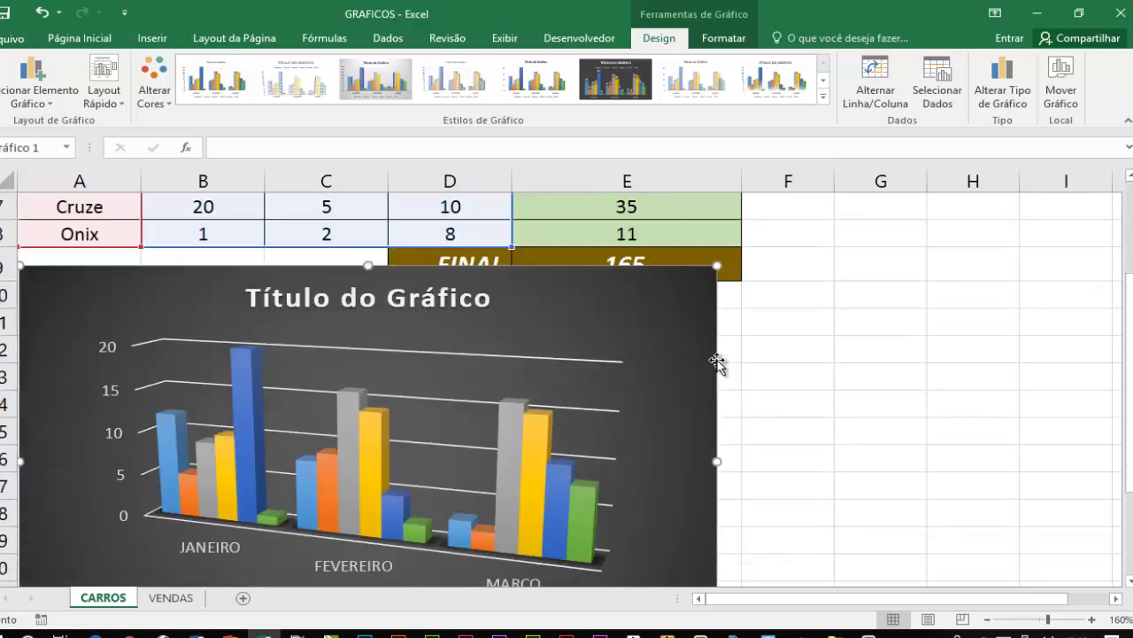
pyautogui.moveTo(528, 267); pyautogui.dragTo(535, 300)
pyautogui.scroll(-1, 620, 310)
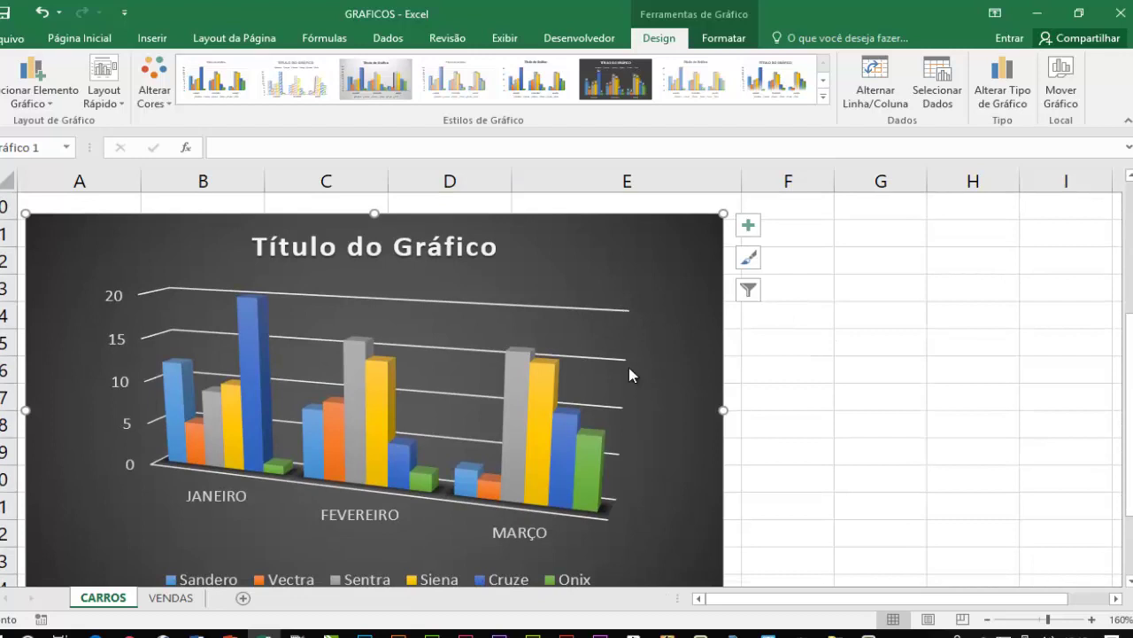
pyautogui.scroll(-1, 708, 356)
pyautogui.scroll(1, 720, 354)
pyautogui.click(888, 324)
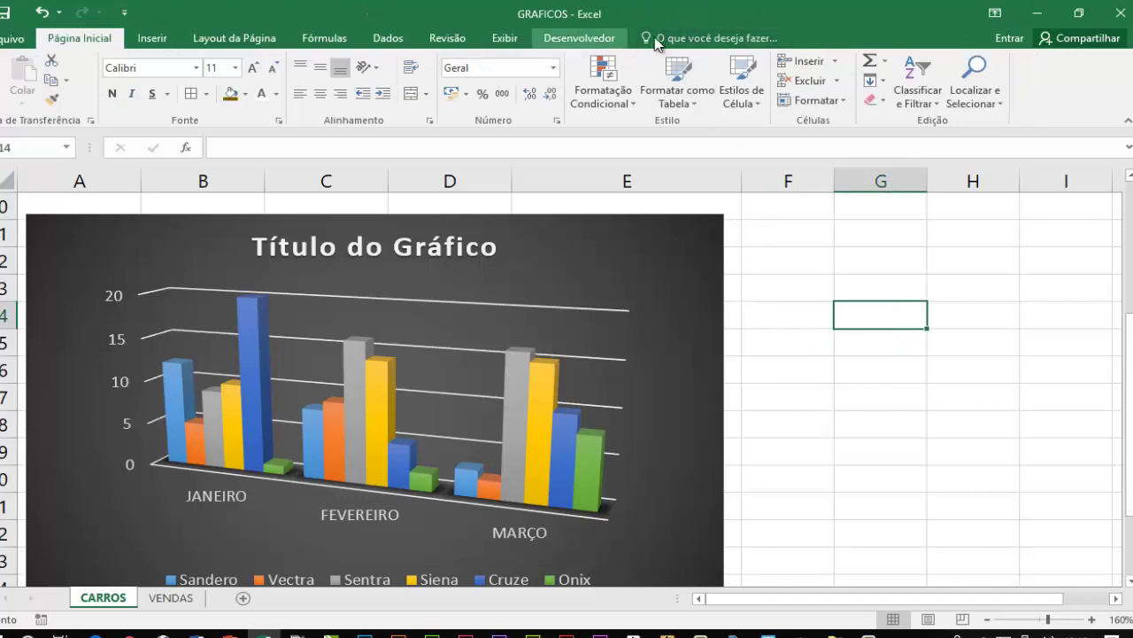
# - Toggle the chart's axes (Eixos) and chart title (Título do Gráfico) off and back on in the chart elements
pyautogui.click(656, 233)
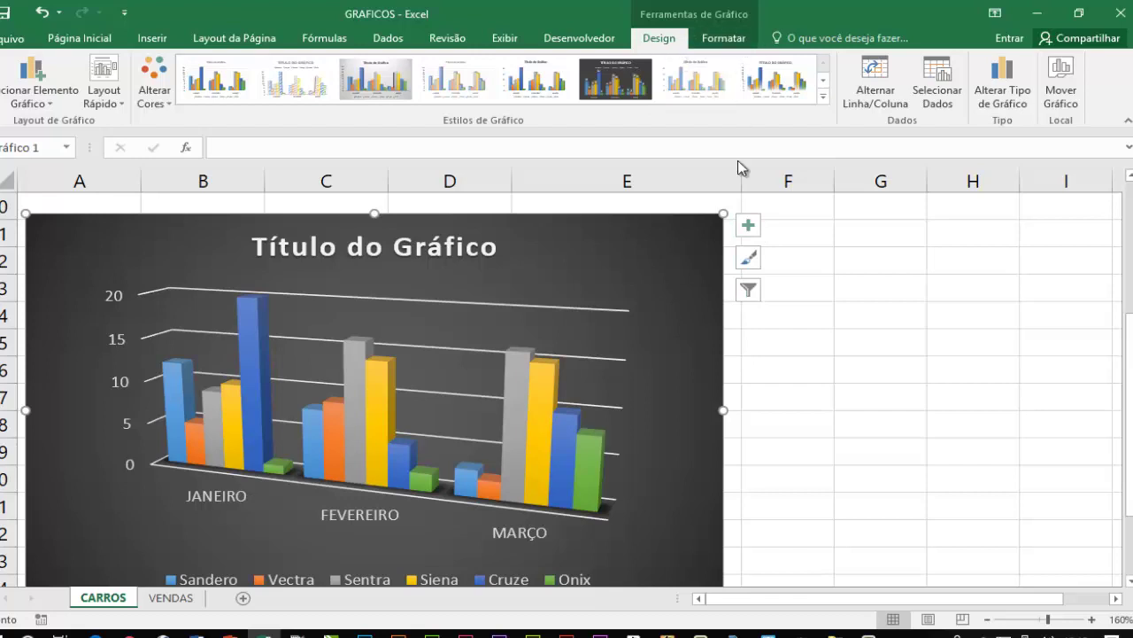
pyautogui.click(749, 227)
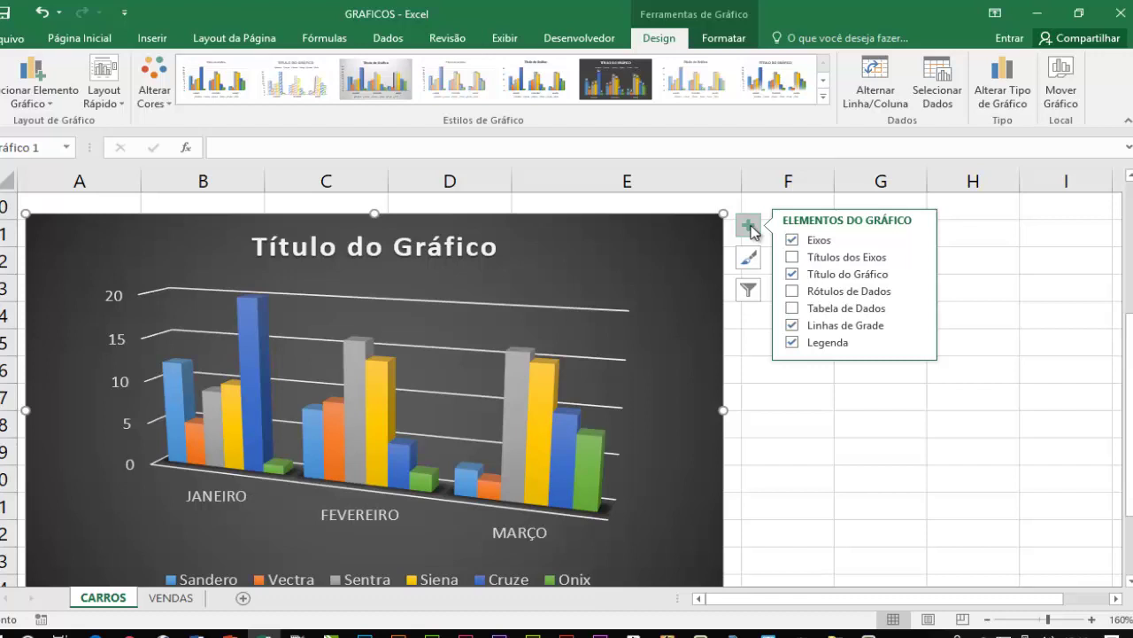
pyautogui.click(792, 239)
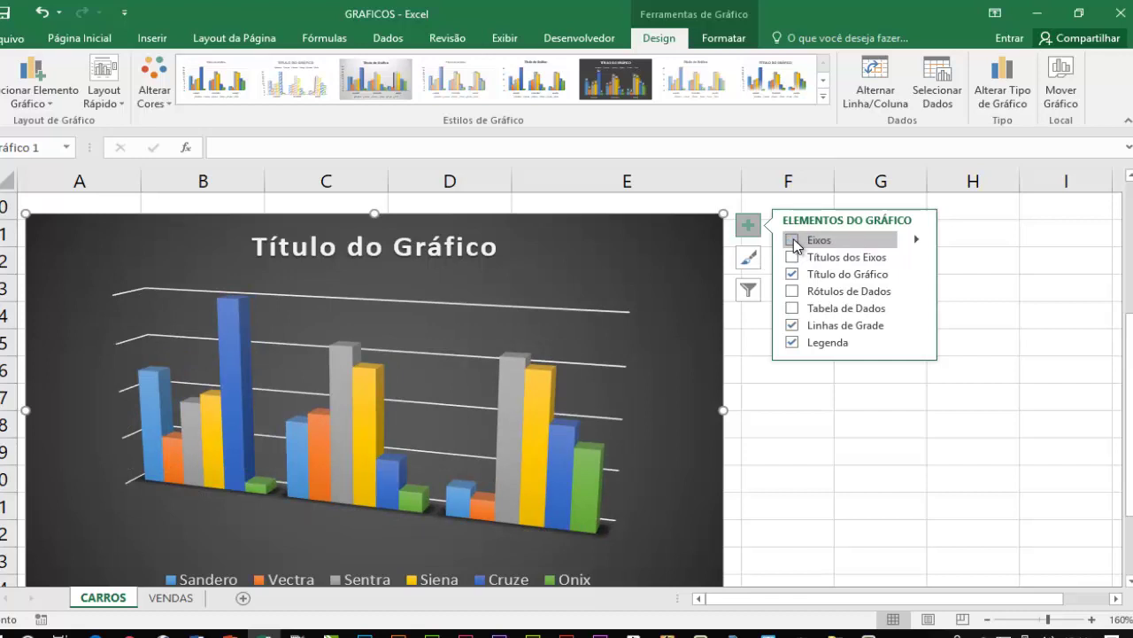
pyautogui.click(793, 239)
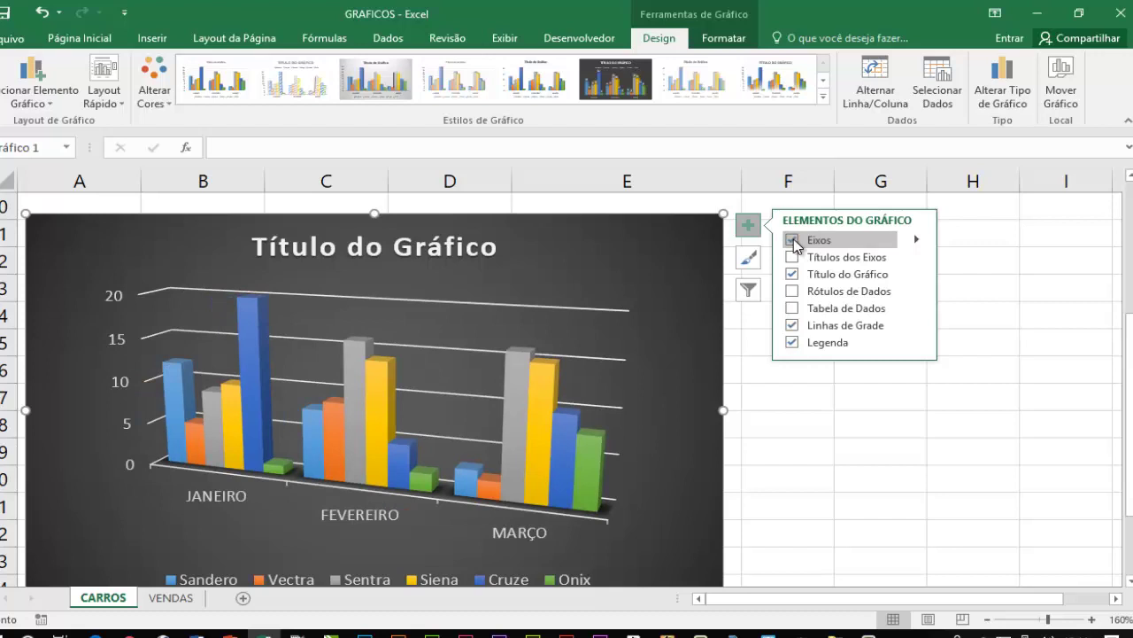
pyautogui.click(846, 260)
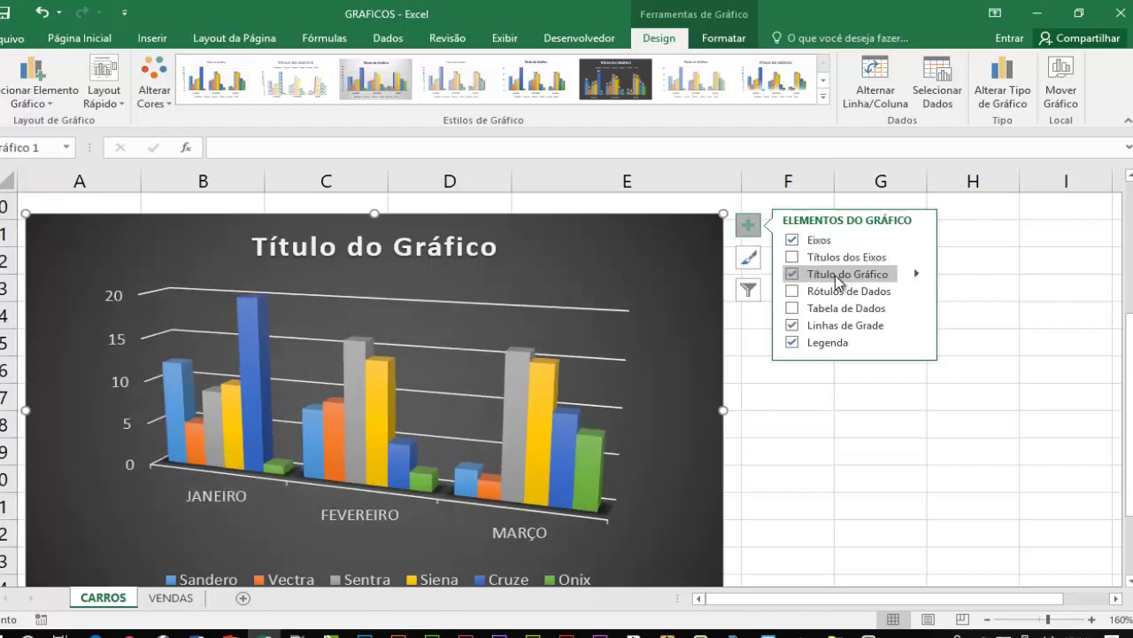
pyautogui.click(791, 273)
pyautogui.click(791, 273)
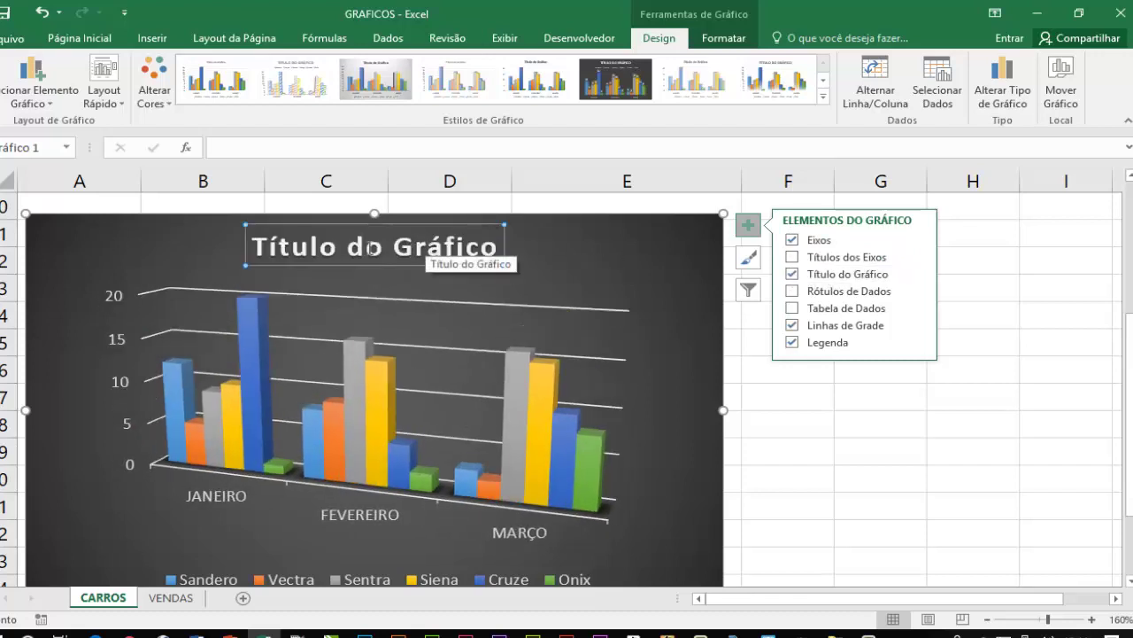
# - Add data labels (Rótulos de Dados) to the chart, and in their formatting options toggle Valor off and on for the Sandero labels
pyautogui.click(792, 294)
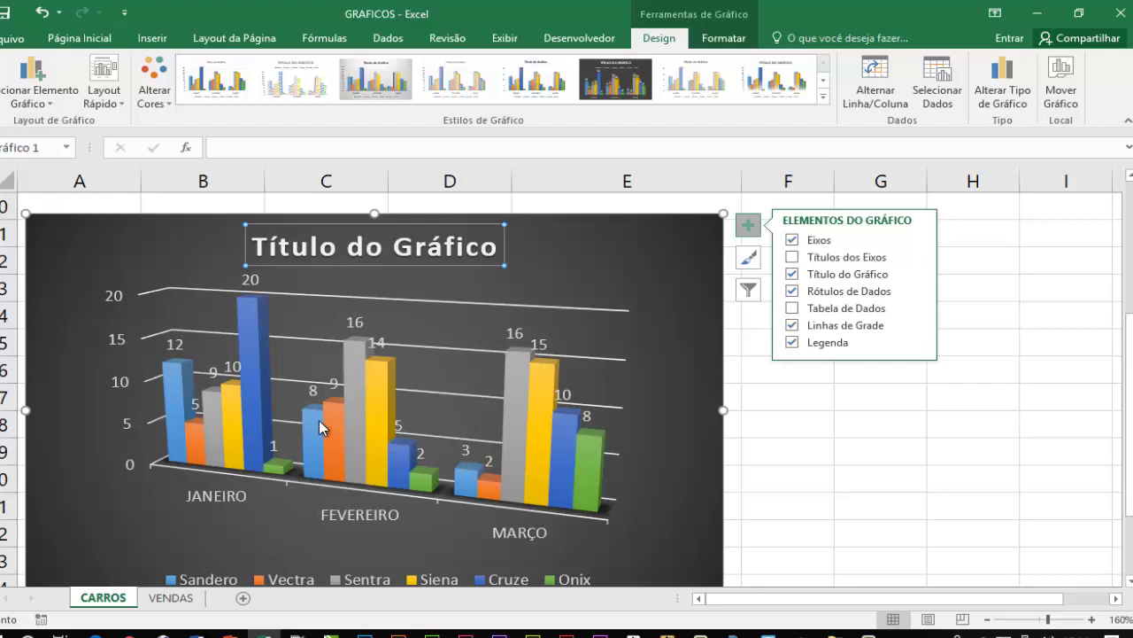
pyautogui.click(917, 291)
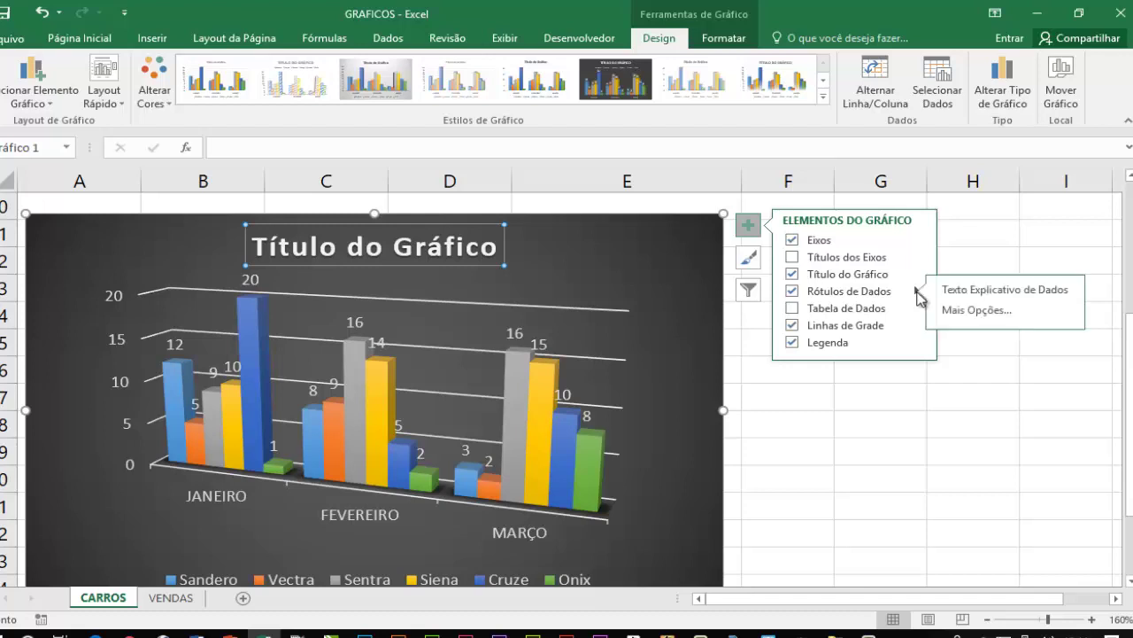
pyautogui.click(991, 290)
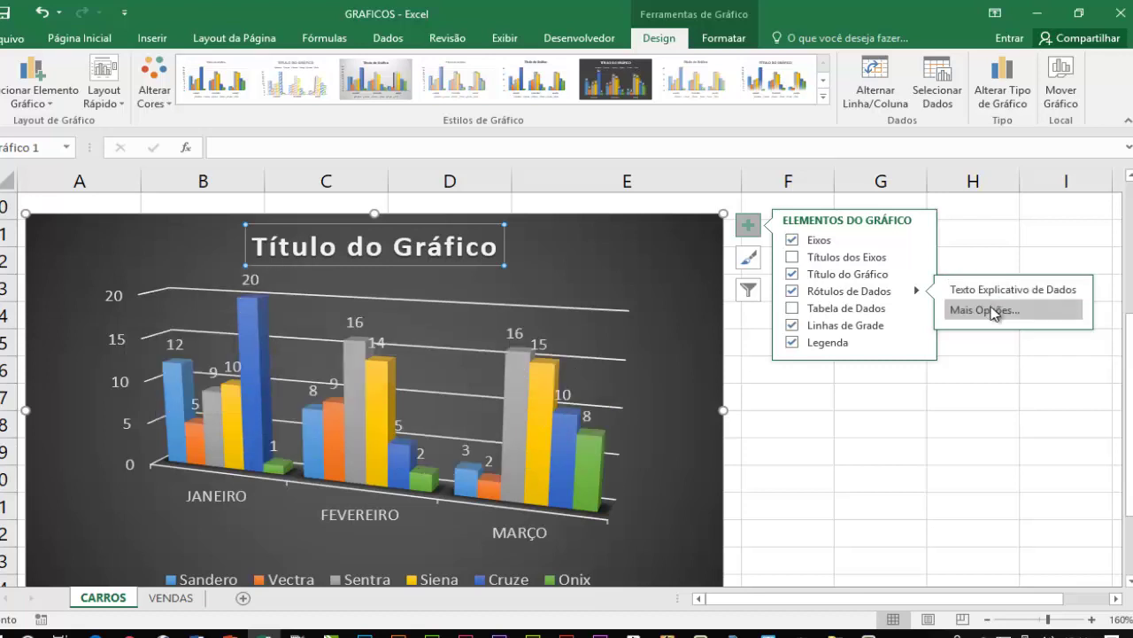
pyautogui.click(985, 310)
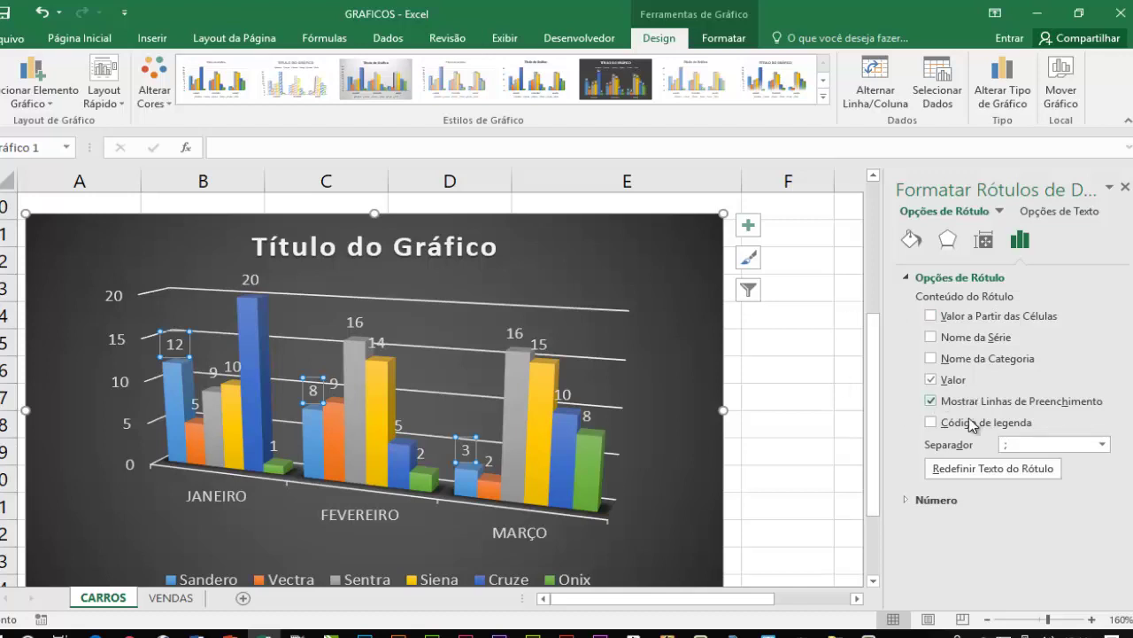
pyautogui.click(930, 380)
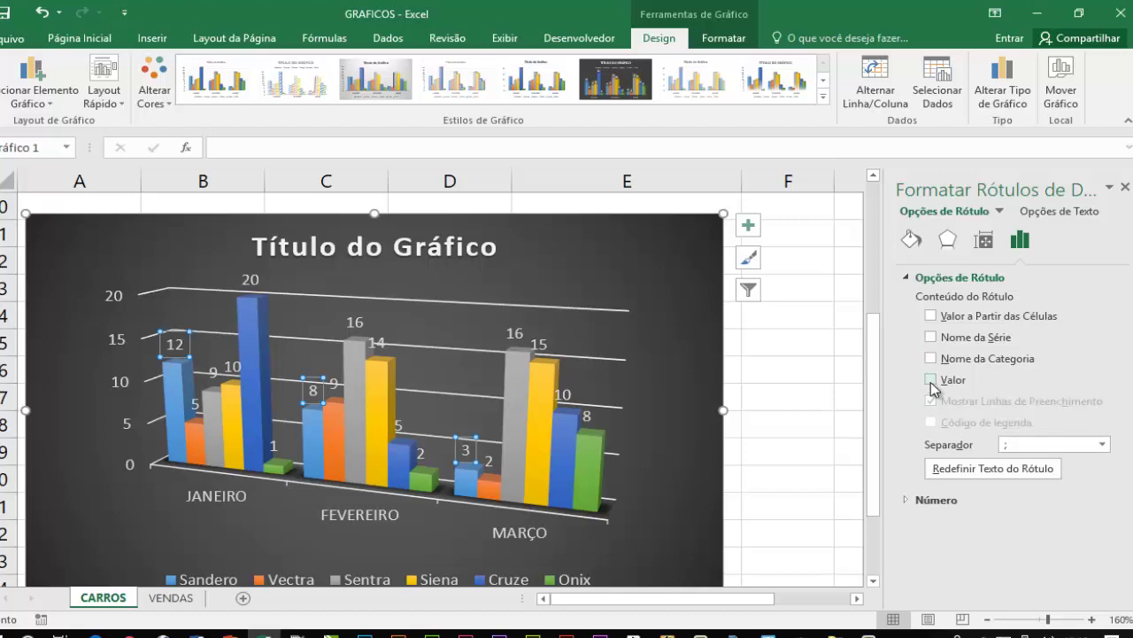
pyautogui.click(931, 380)
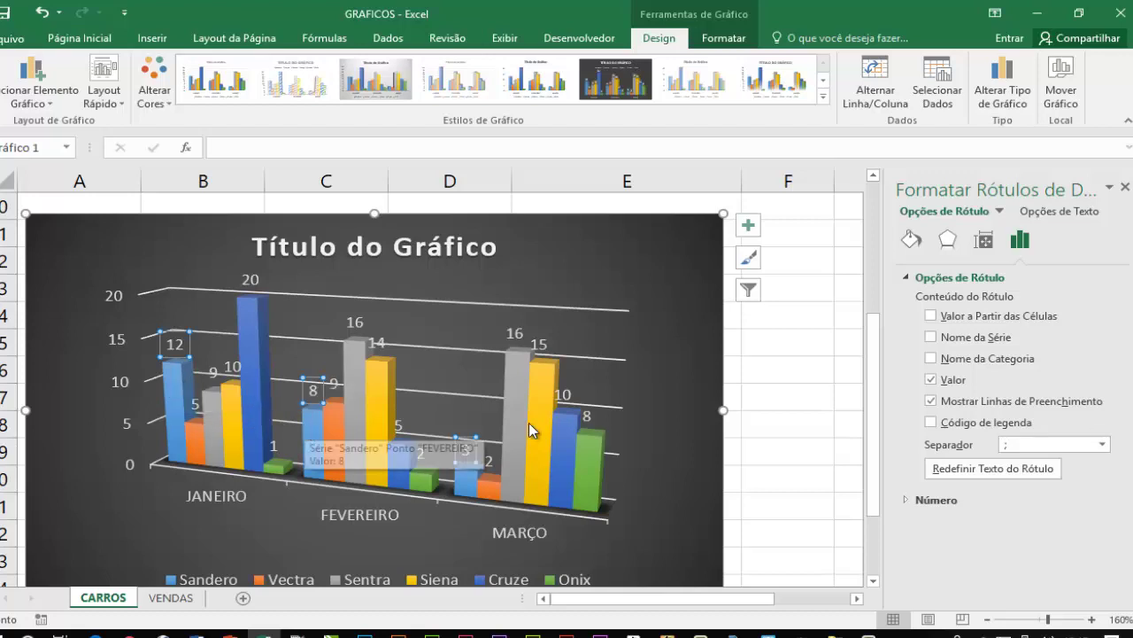
# - Try pattern, texture and gradient fills on the Cruze series columns
pyautogui.click(690, 376)
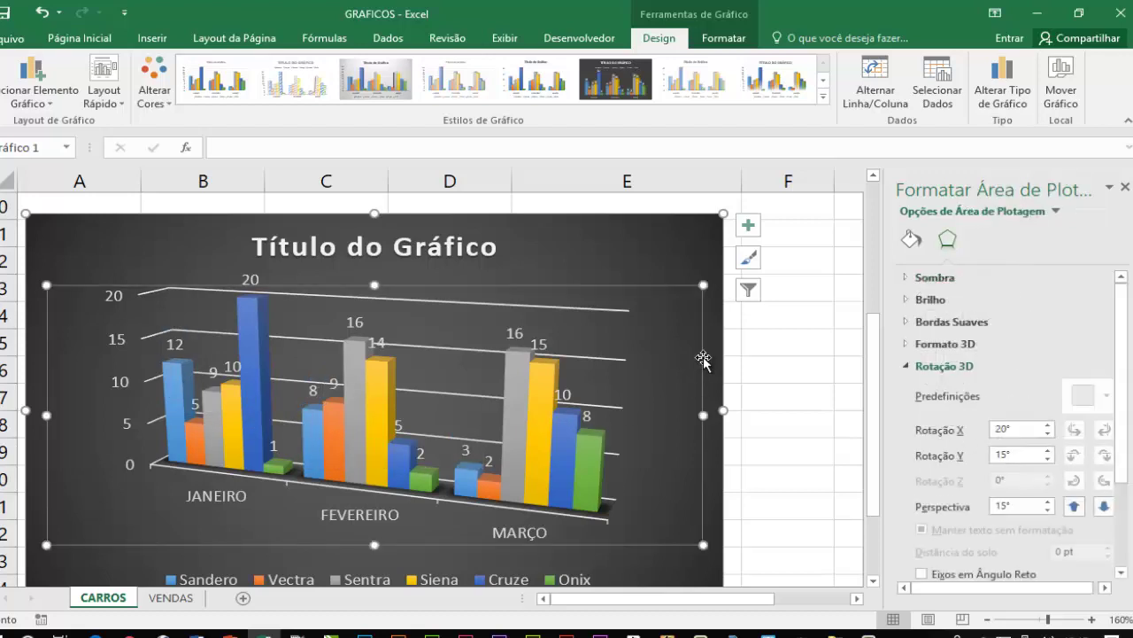
pyautogui.click(713, 350)
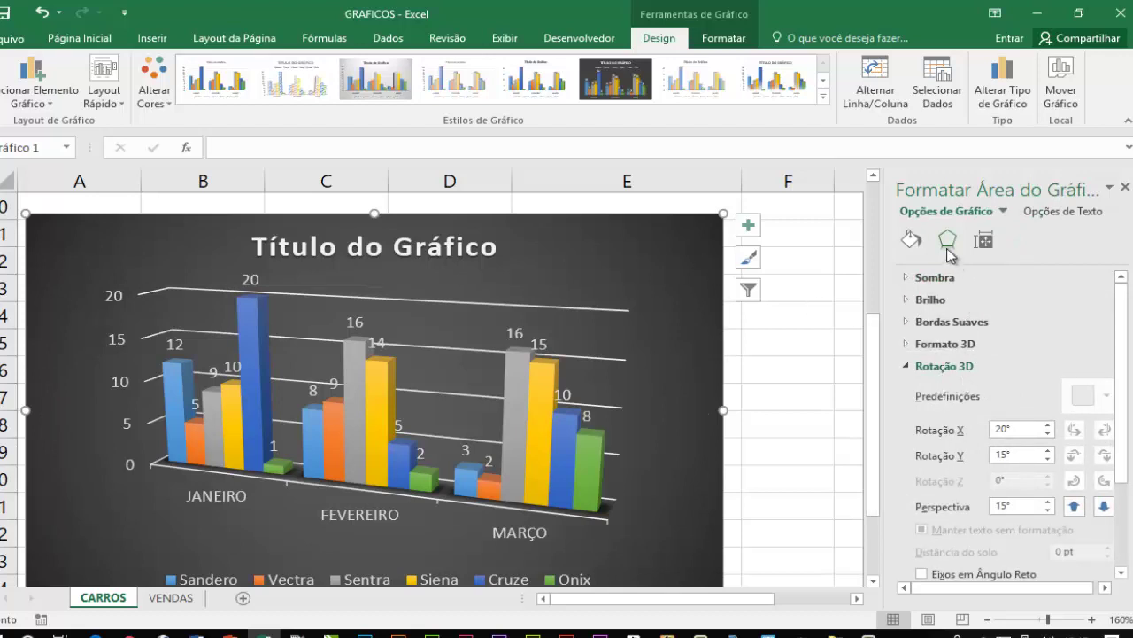
pyautogui.click(919, 243)
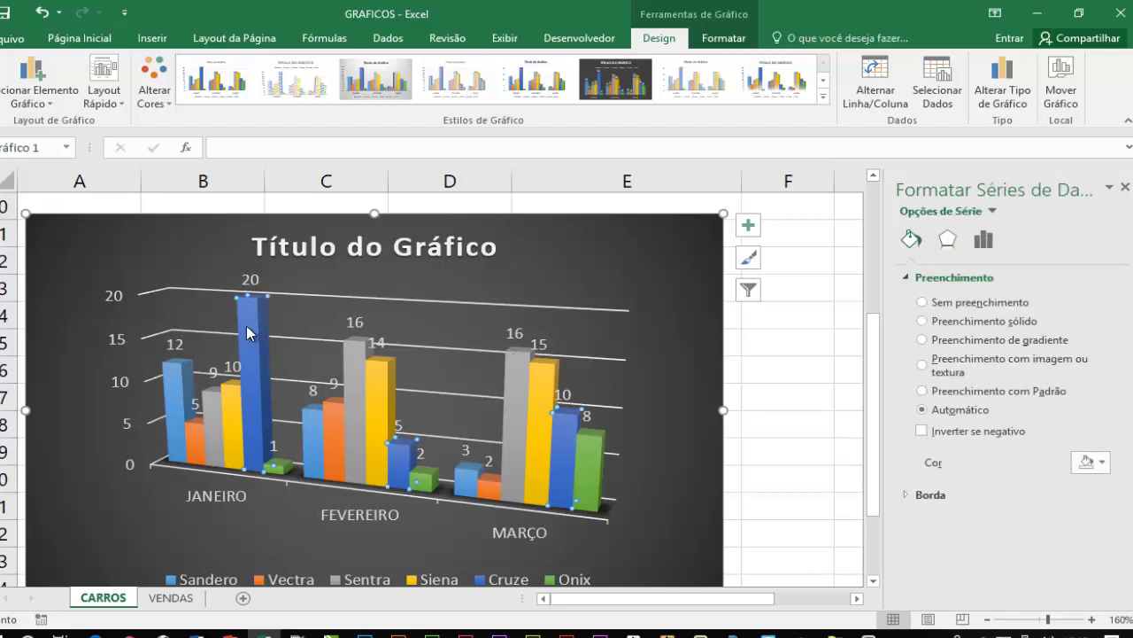
pyautogui.click(959, 435)
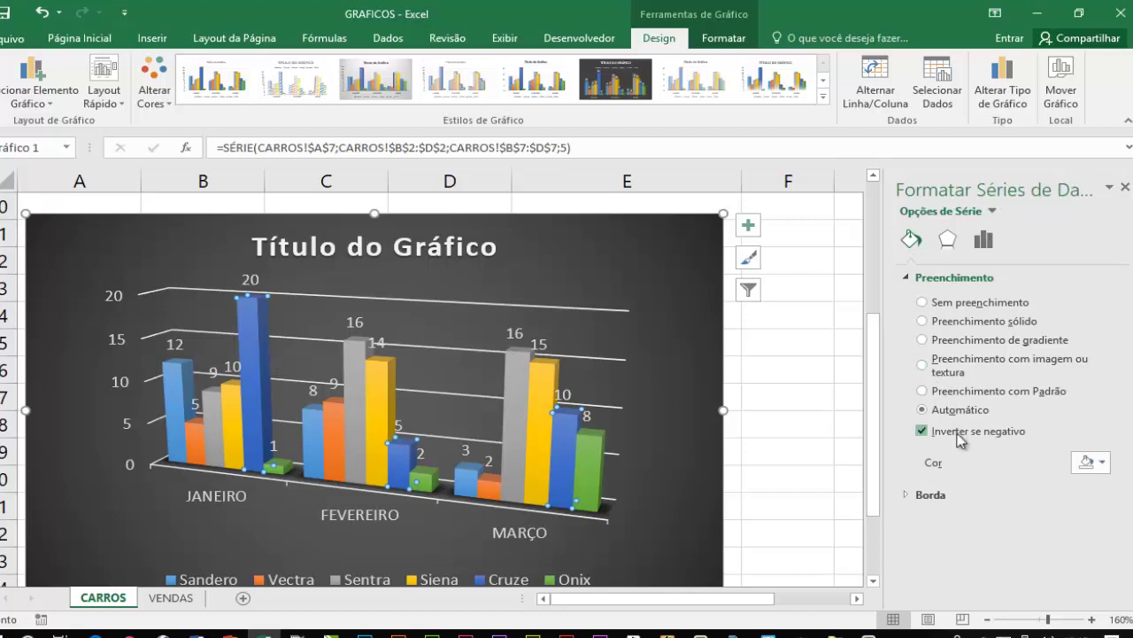
pyautogui.click(957, 435)
pyautogui.click(955, 398)
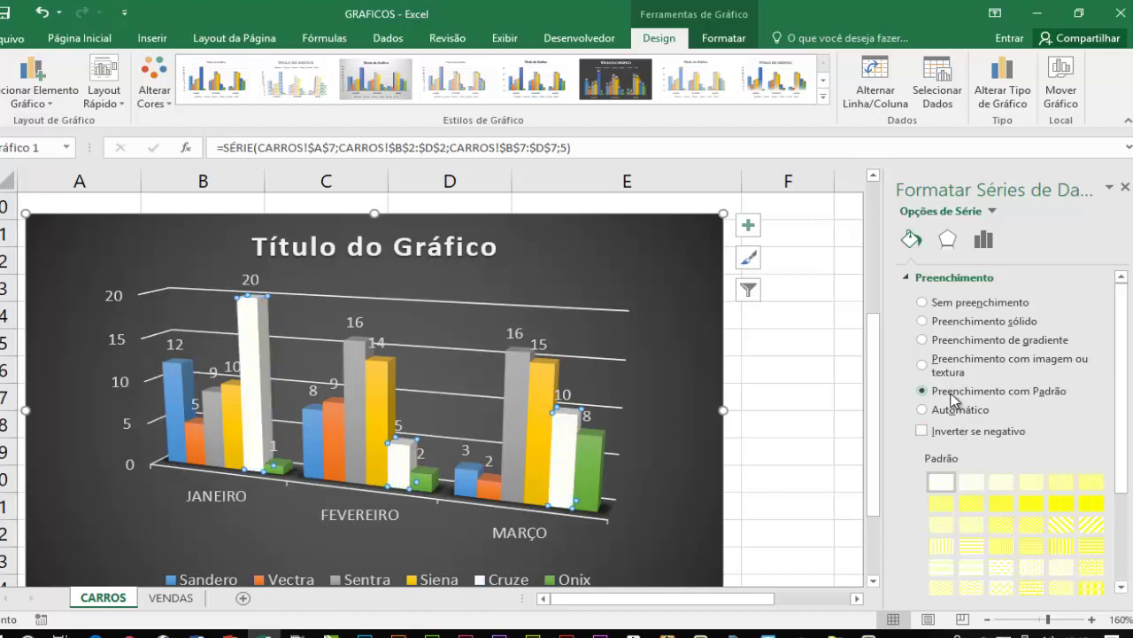
pyautogui.click(956, 343)
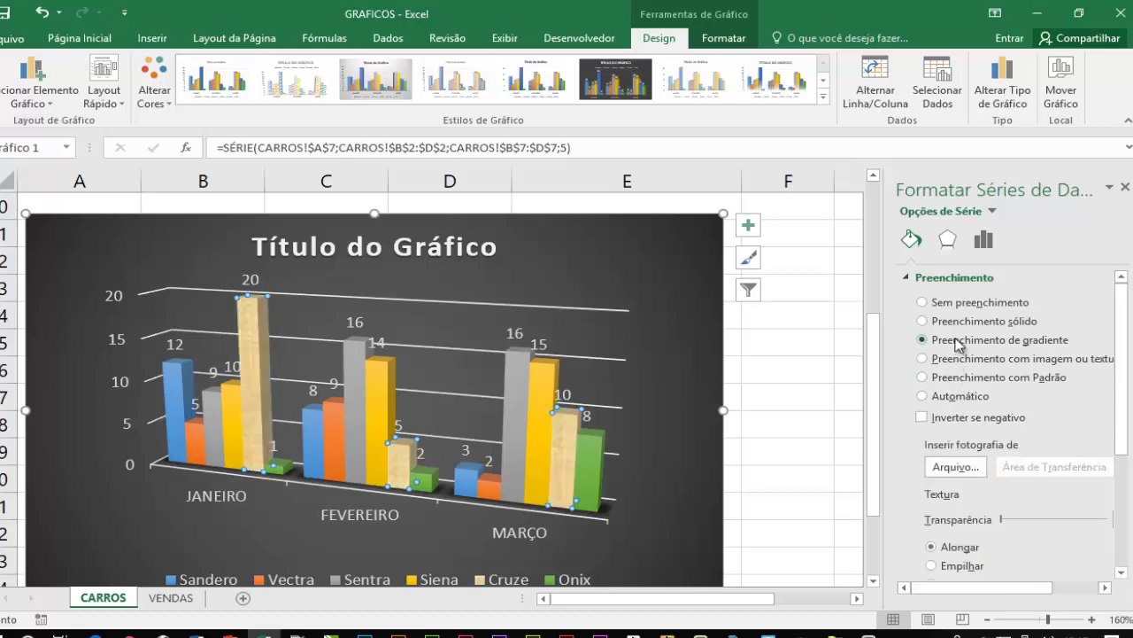
# - Give the Cruze series a solid fill in the standard color Verde
pyautogui.click(961, 325)
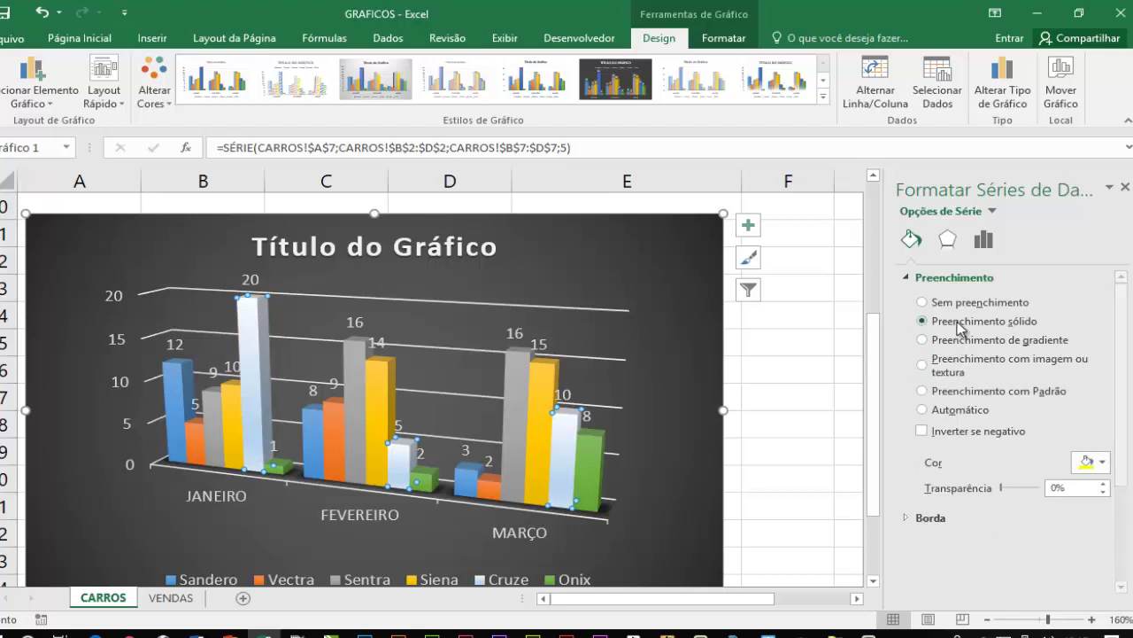
pyautogui.click(1103, 464)
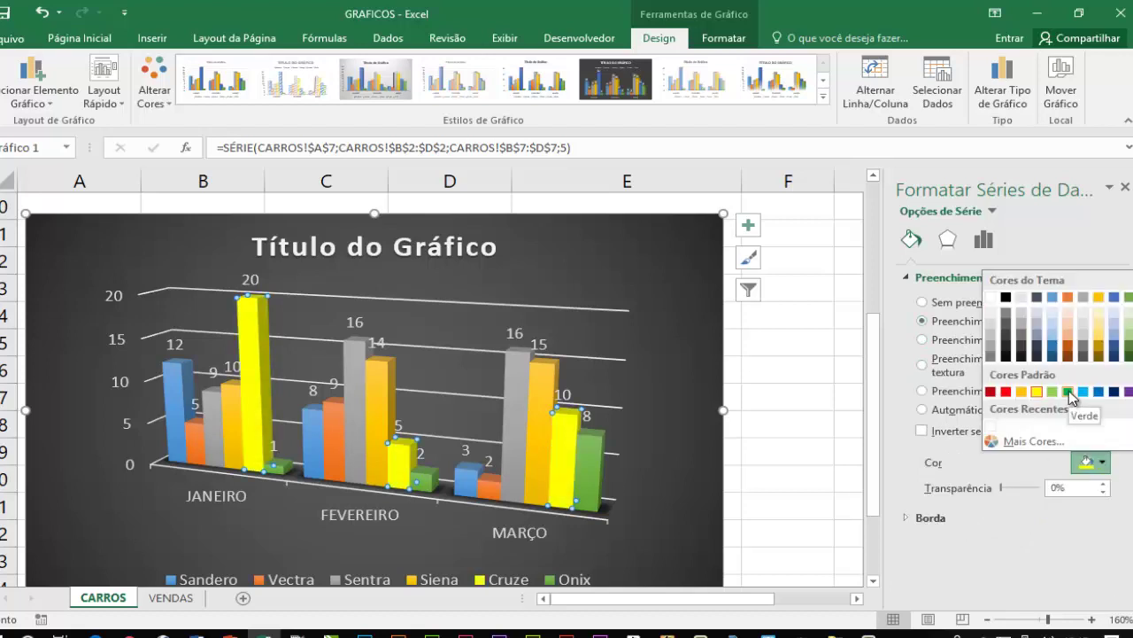
pyautogui.click(1070, 394)
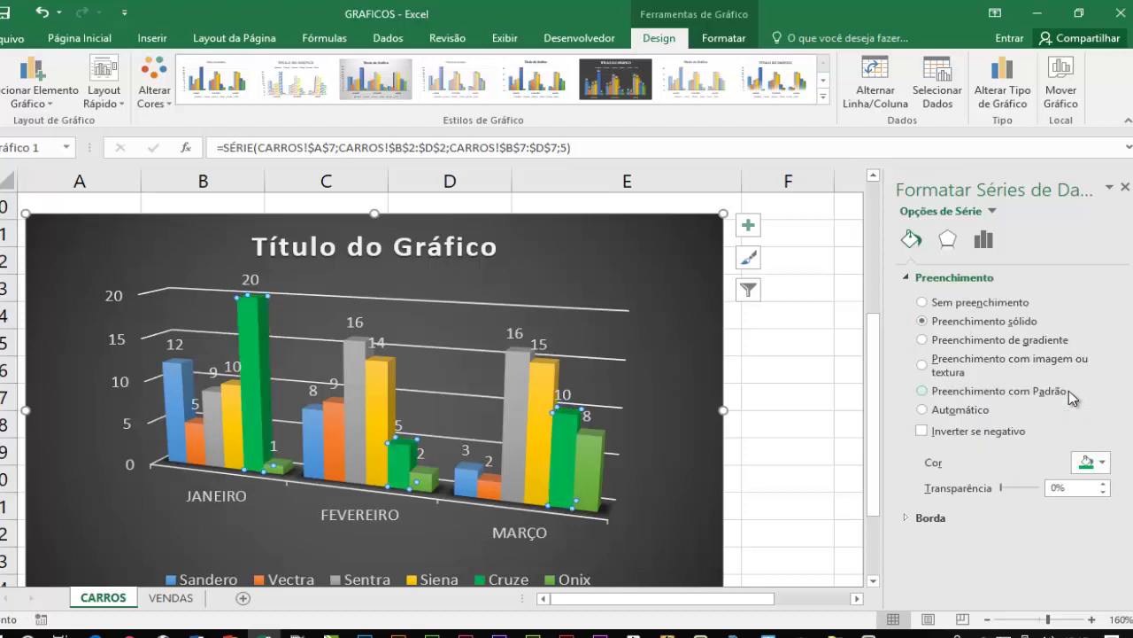
# - Try the dark gray chart style with boxed data labels, and switch the chart to the white style with a bold blue title
pyautogui.click(622, 78)
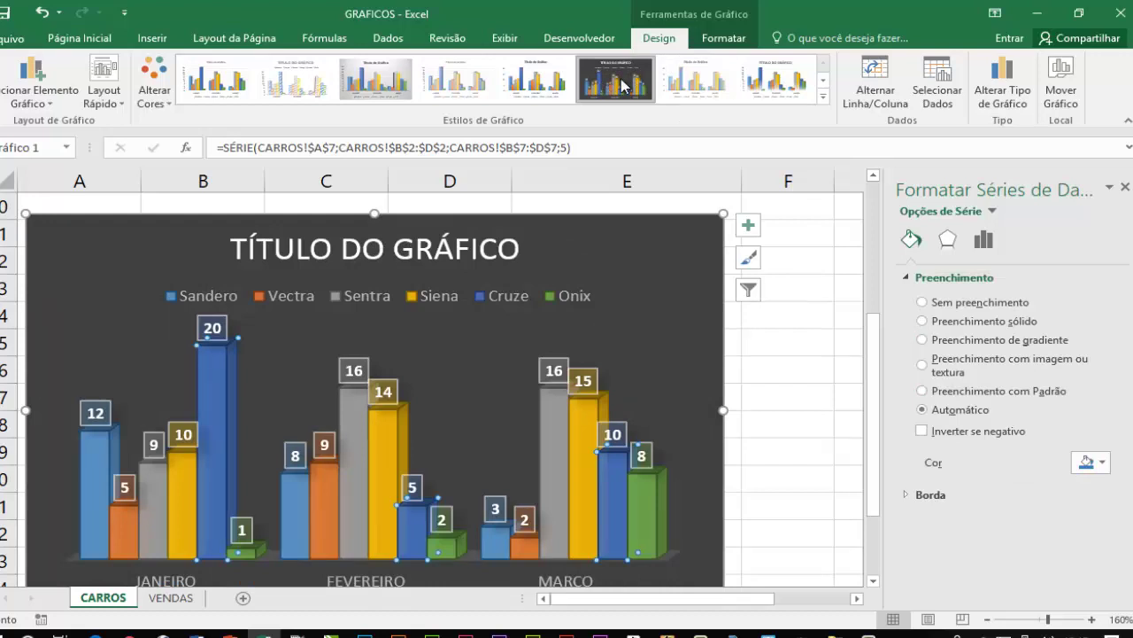
pyautogui.click(553, 86)
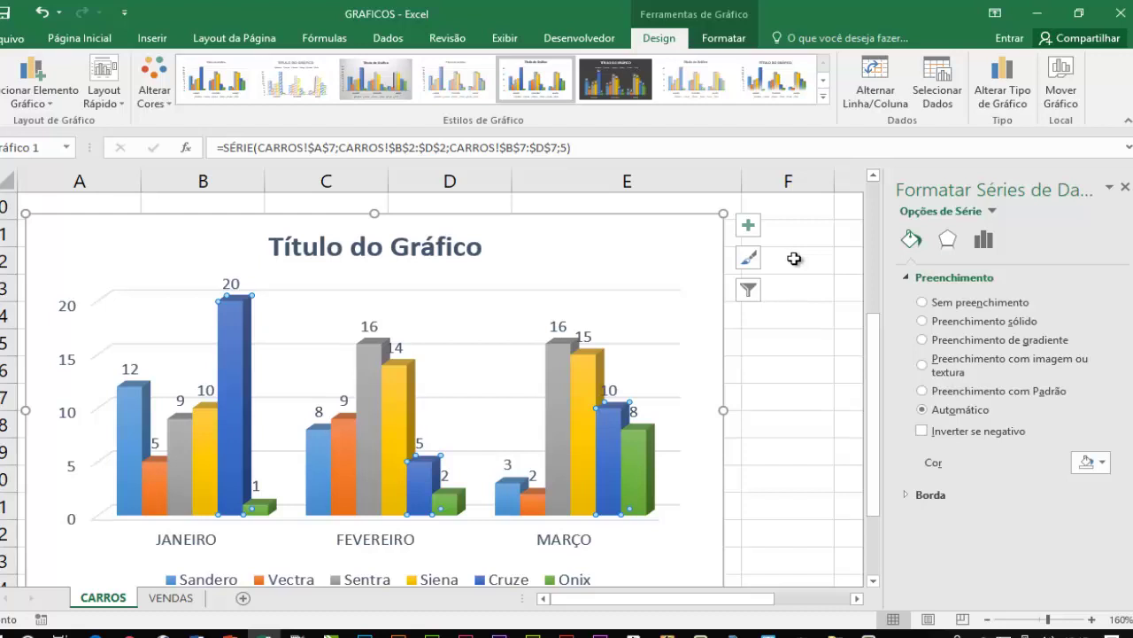
# - Toggle the chart's gridlines (Linhas de Grade) off and back on
pyautogui.click(749, 225)
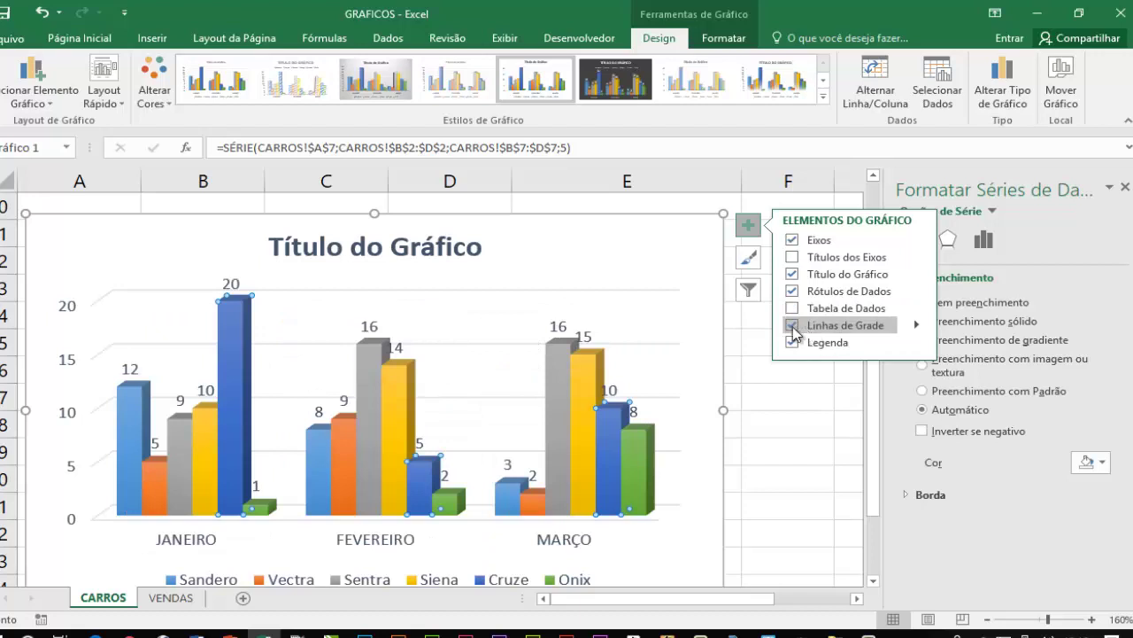
pyautogui.click(793, 327)
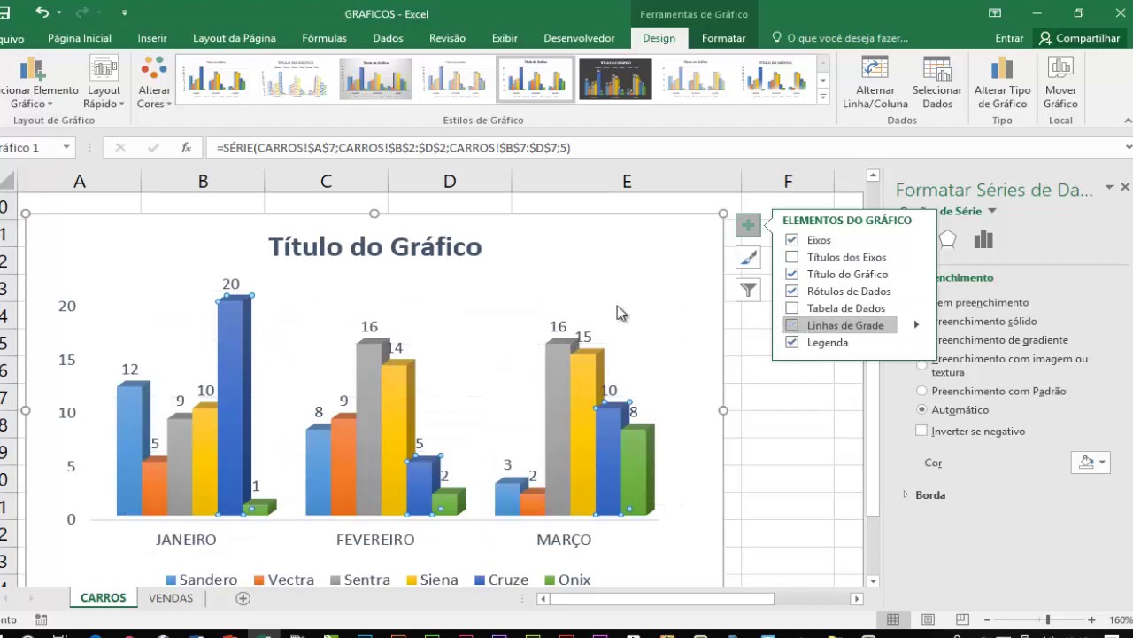
pyautogui.click(793, 328)
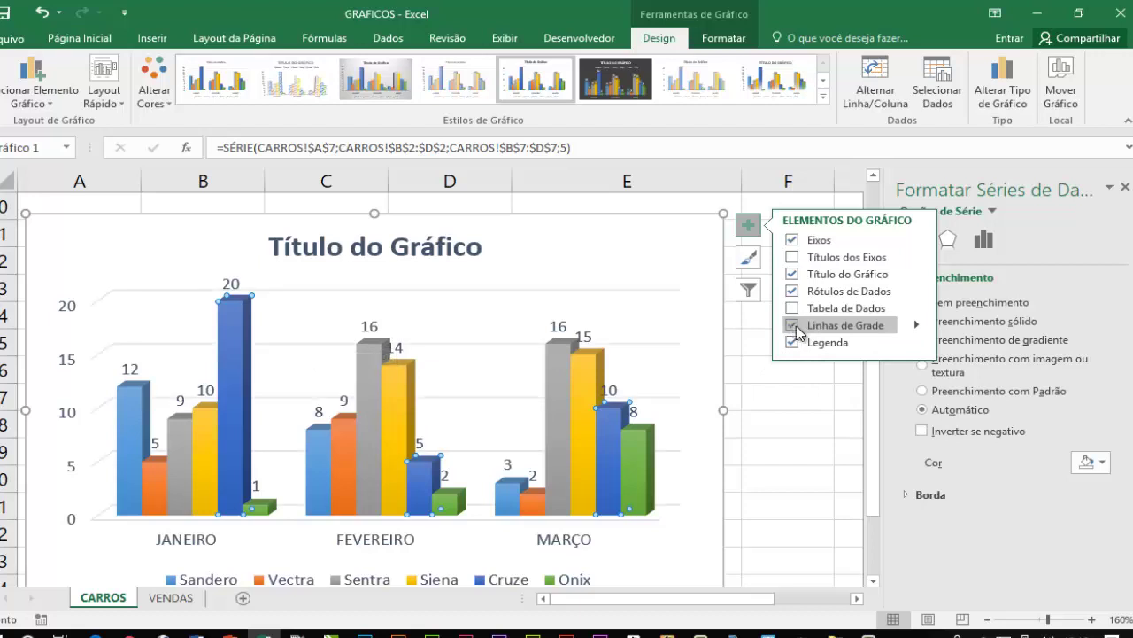
# - Try the Vertical Principal, Horizontal Secundário and Vertical Secundário gridlines, and leave only Vertical Principal gridlines on the chart
pyautogui.click(918, 326)
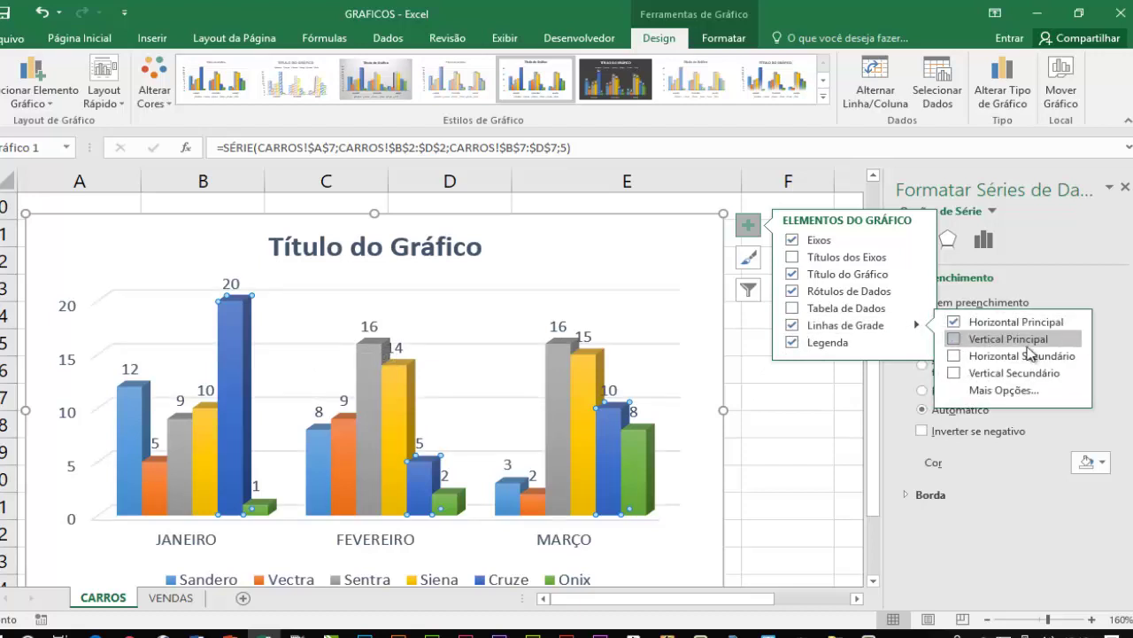
pyautogui.click(957, 340)
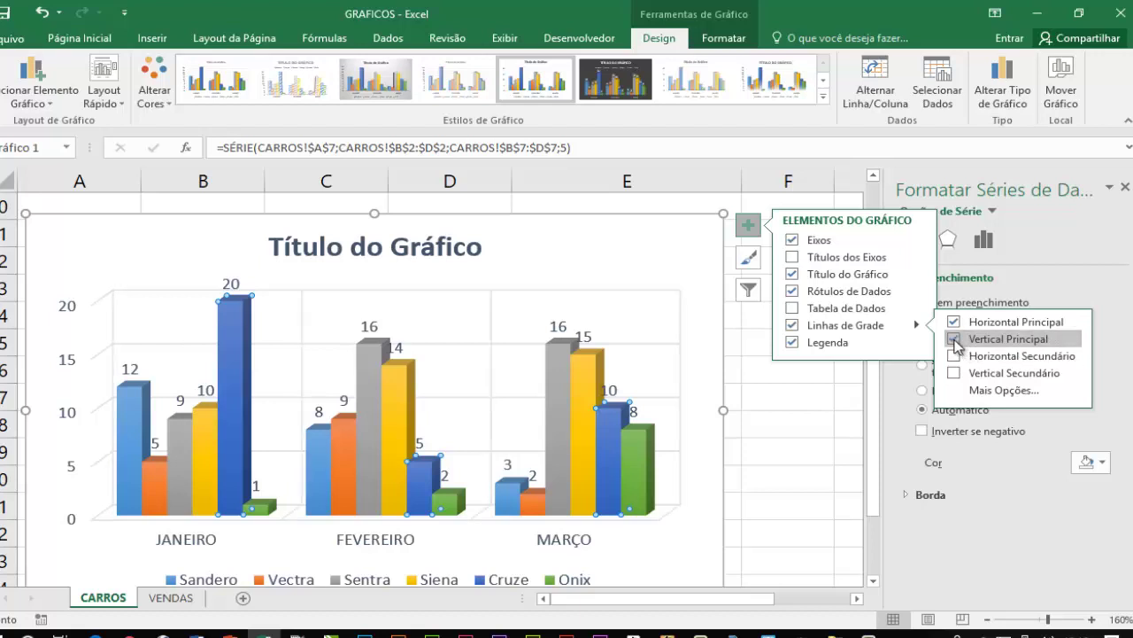
pyautogui.click(955, 356)
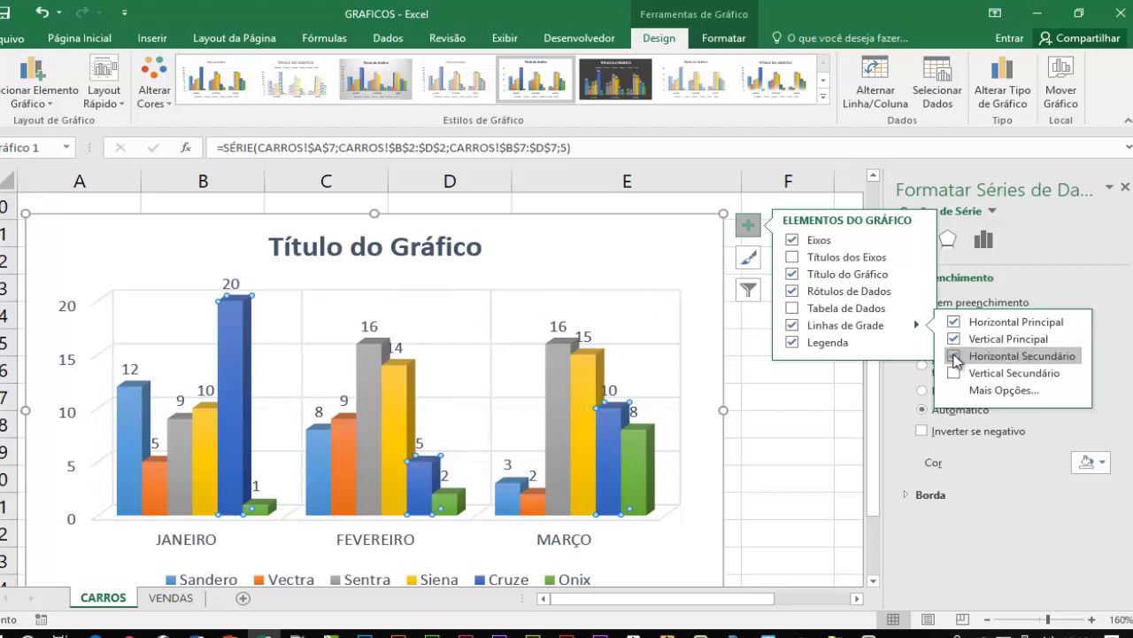
pyautogui.click(954, 374)
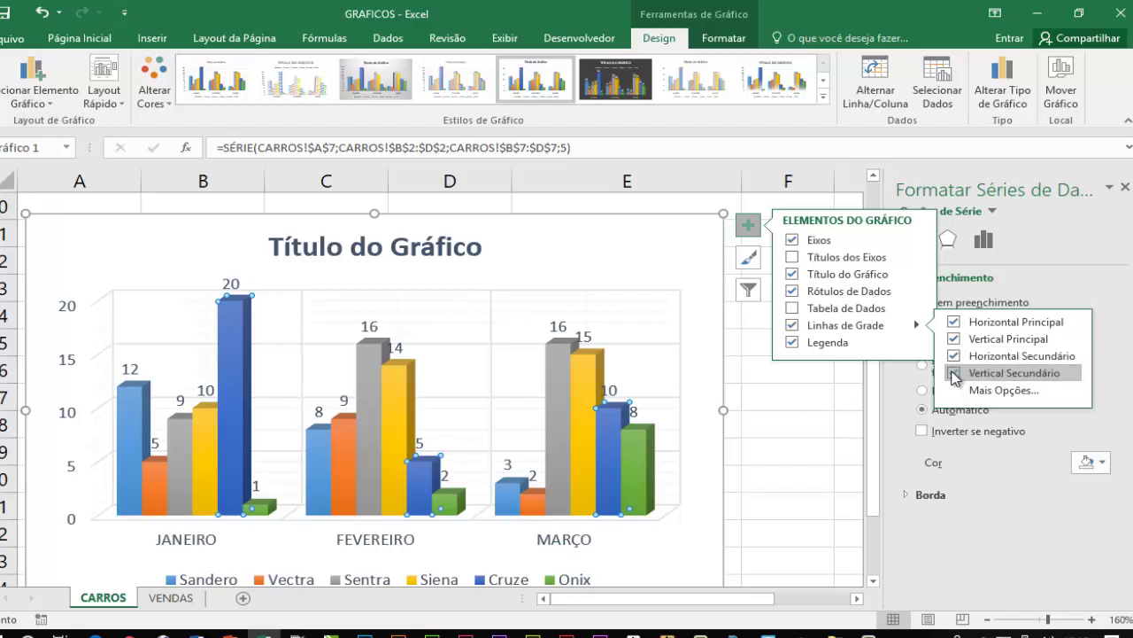
pyautogui.click(954, 373)
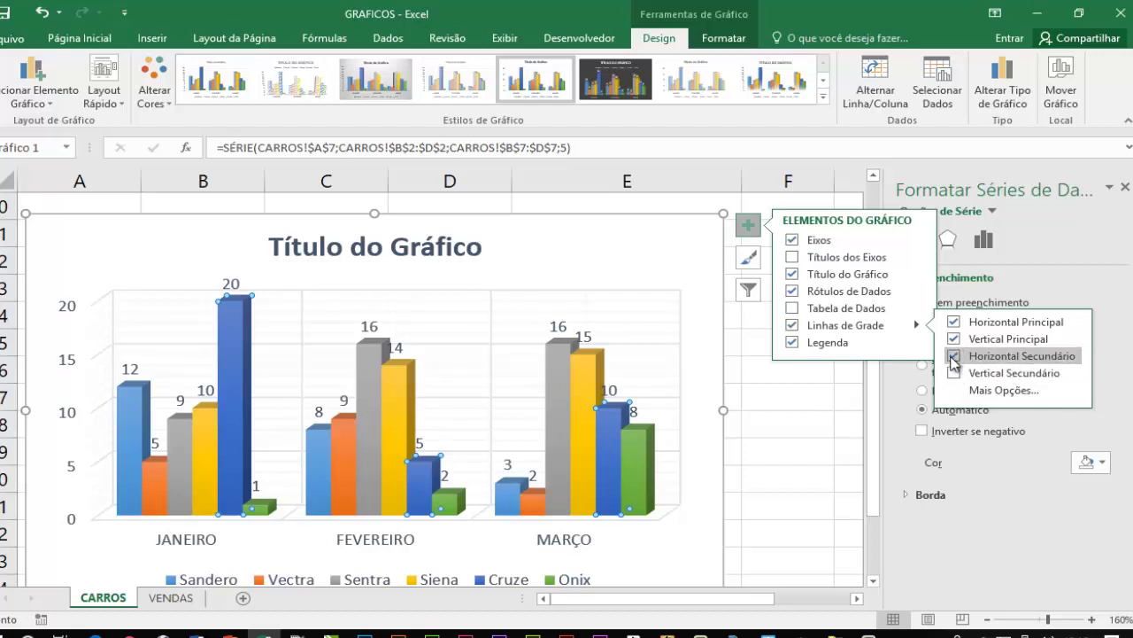
pyautogui.click(954, 356)
pyautogui.click(958, 340)
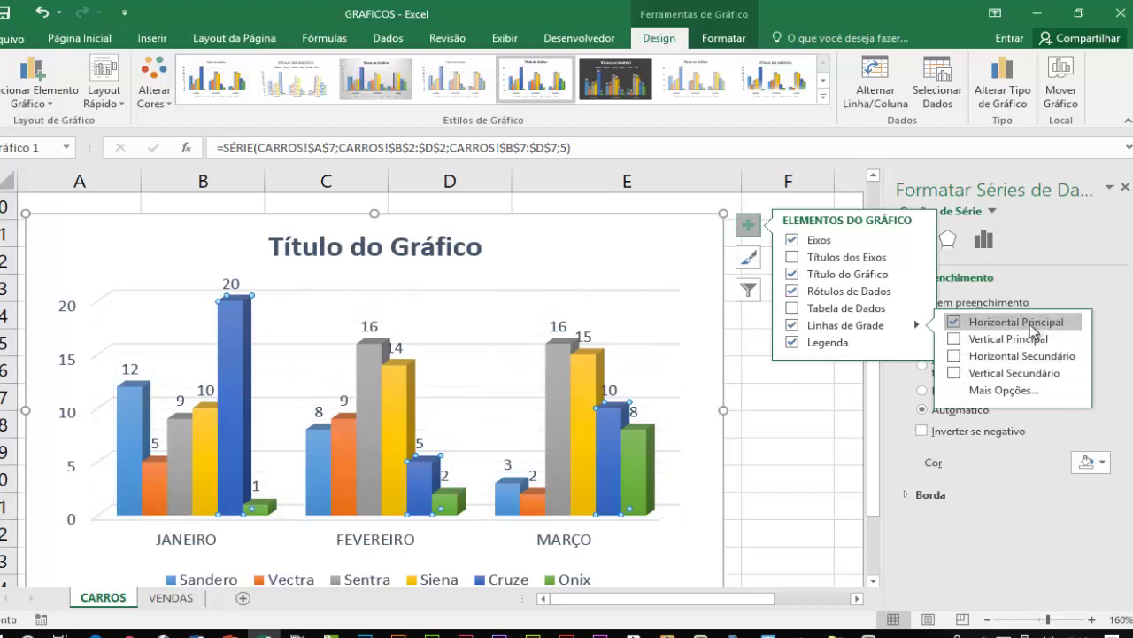
pyautogui.click(953, 323)
pyautogui.click(954, 339)
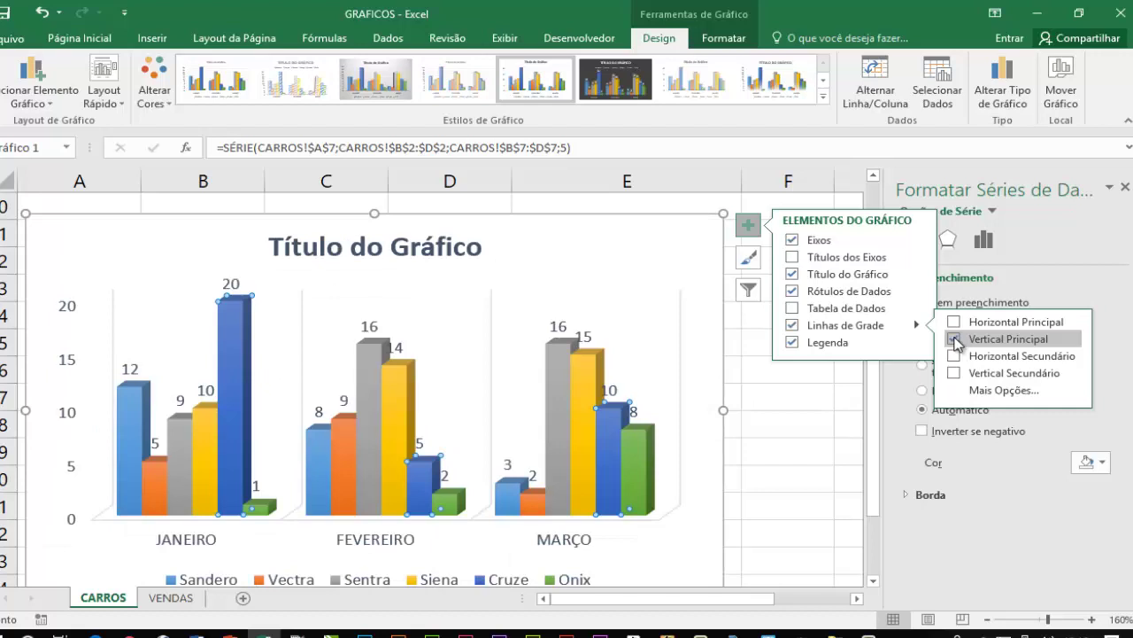
# - Turn the chart legend (Legenda) off and back on twice
pyautogui.click(816, 344)
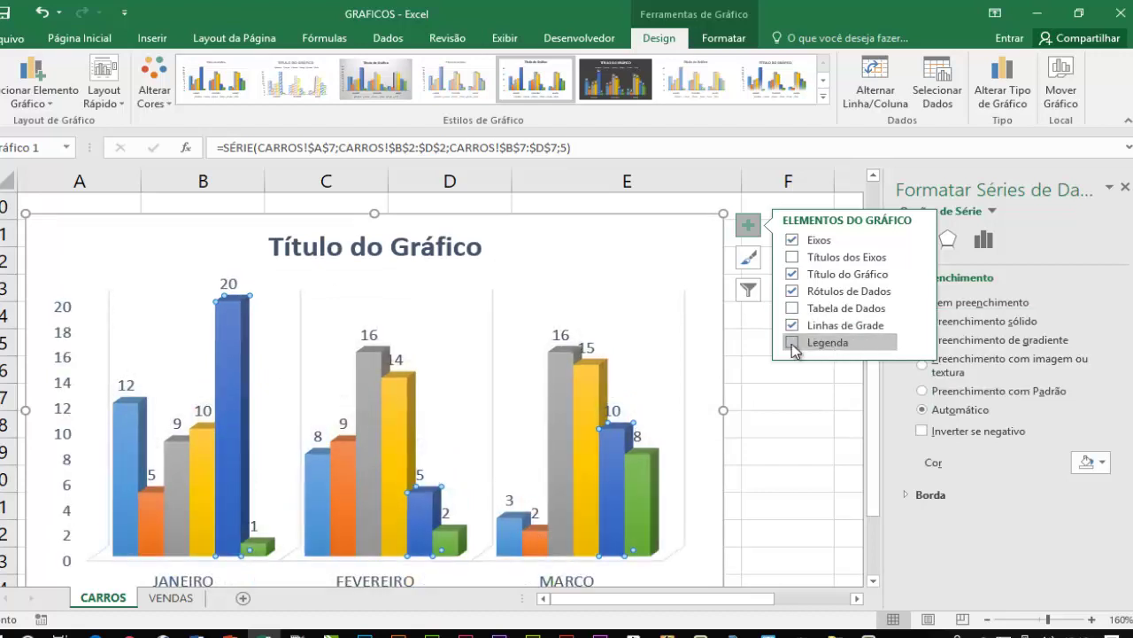
pyautogui.click(792, 343)
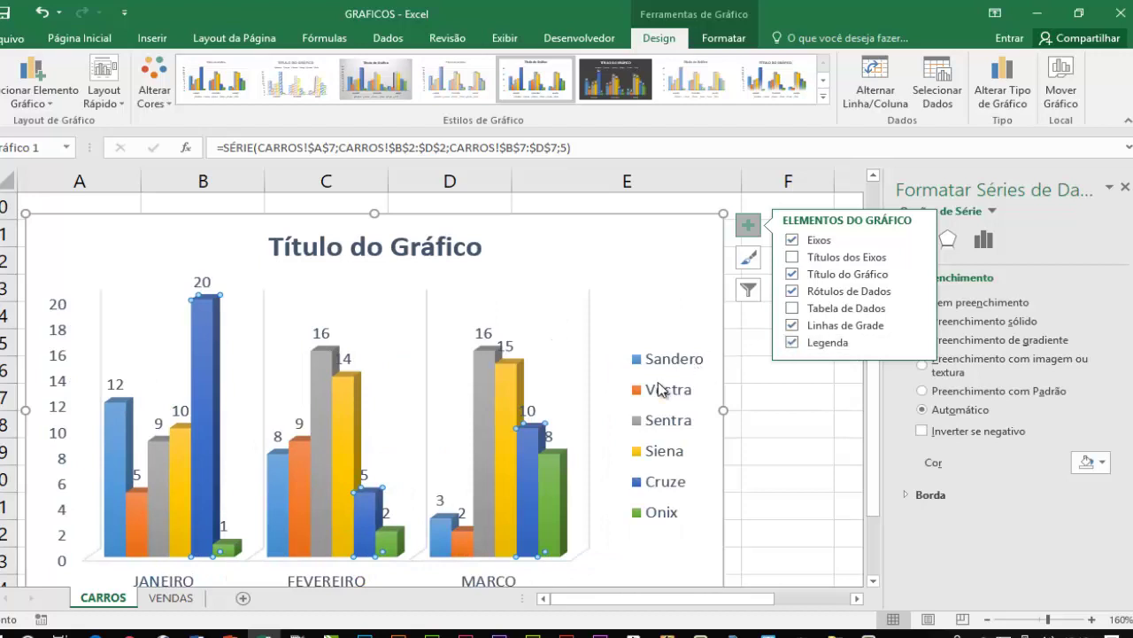
pyautogui.click(792, 343)
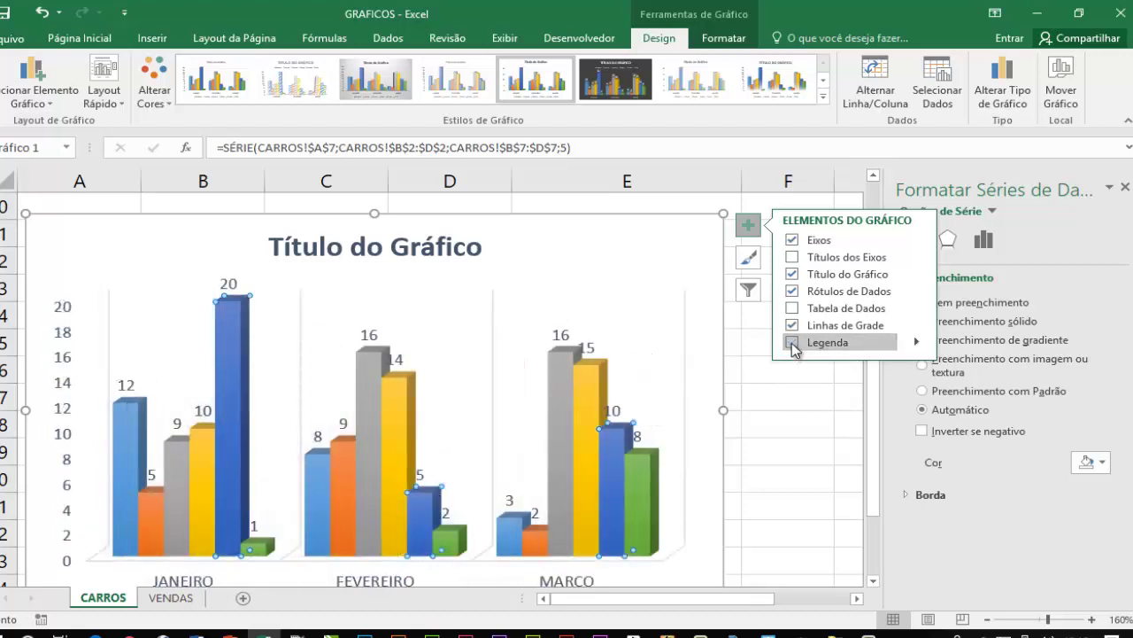
pyautogui.click(792, 343)
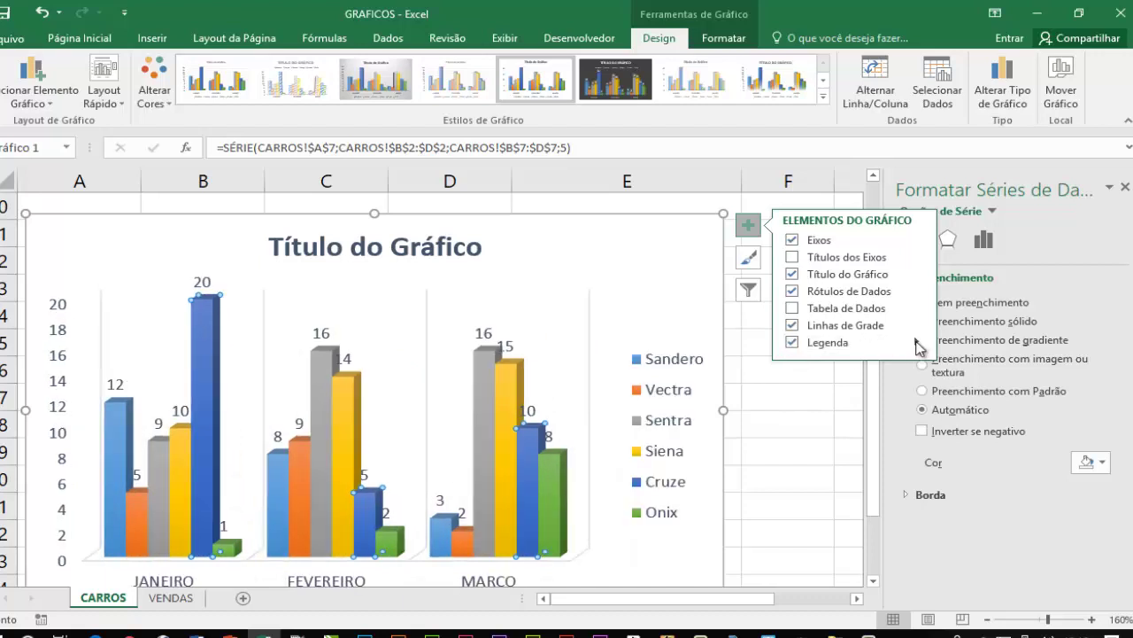
# - Look through the legend's position choices, open its additional formatting options (Mais Opções) and close them
pyautogui.click(918, 346)
pyautogui.click(986, 361)
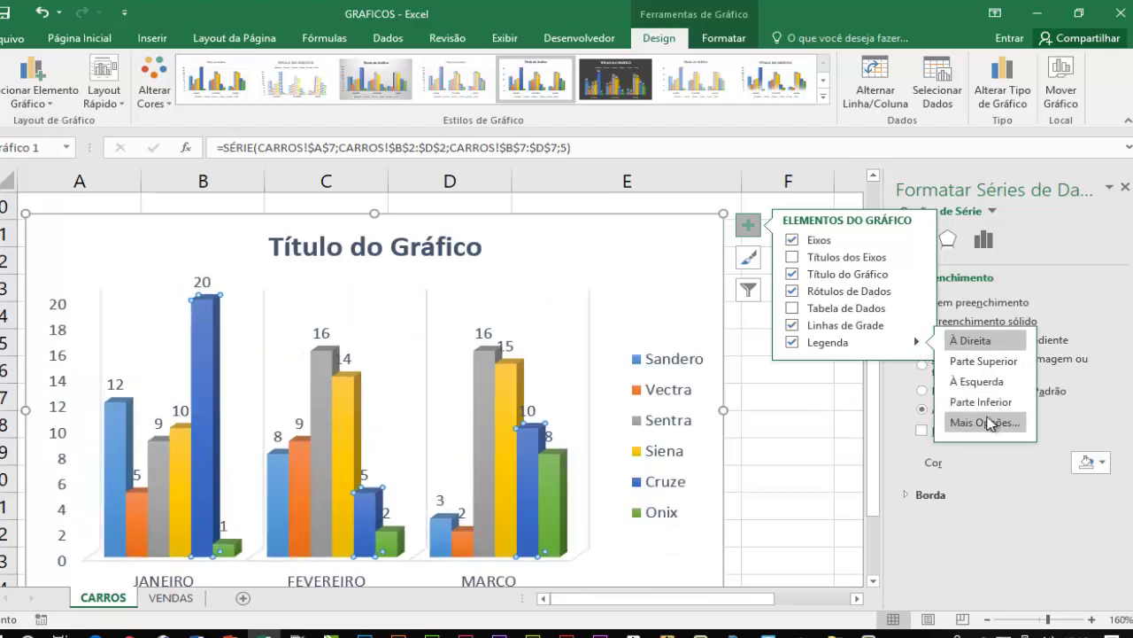
pyautogui.click(984, 422)
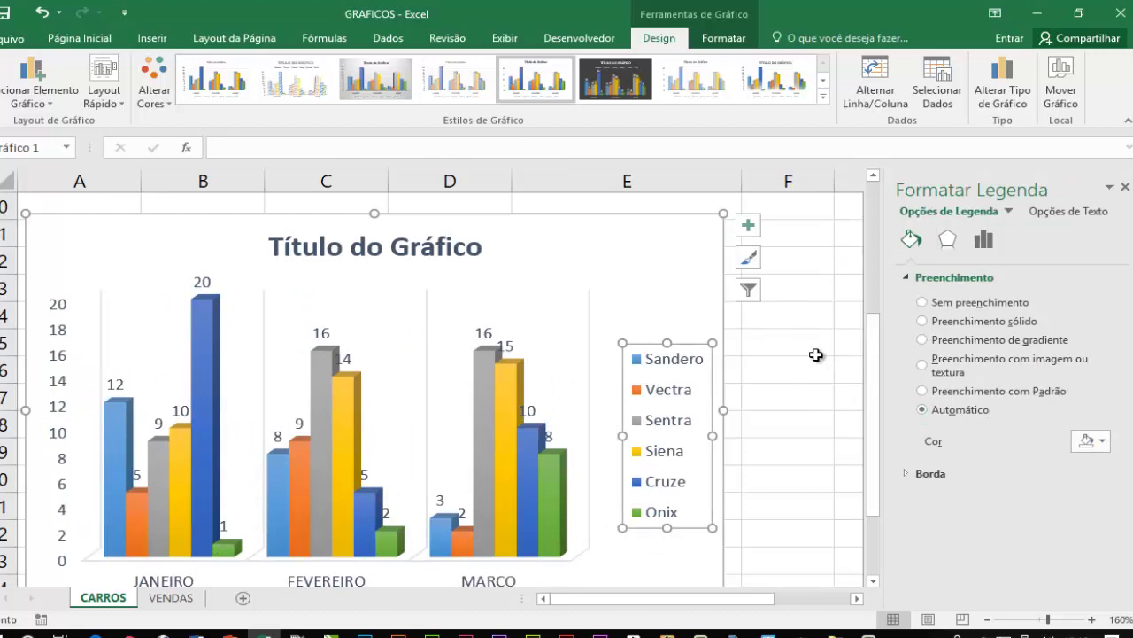
pyautogui.scroll(-1, 816, 355)
pyautogui.click(1125, 187)
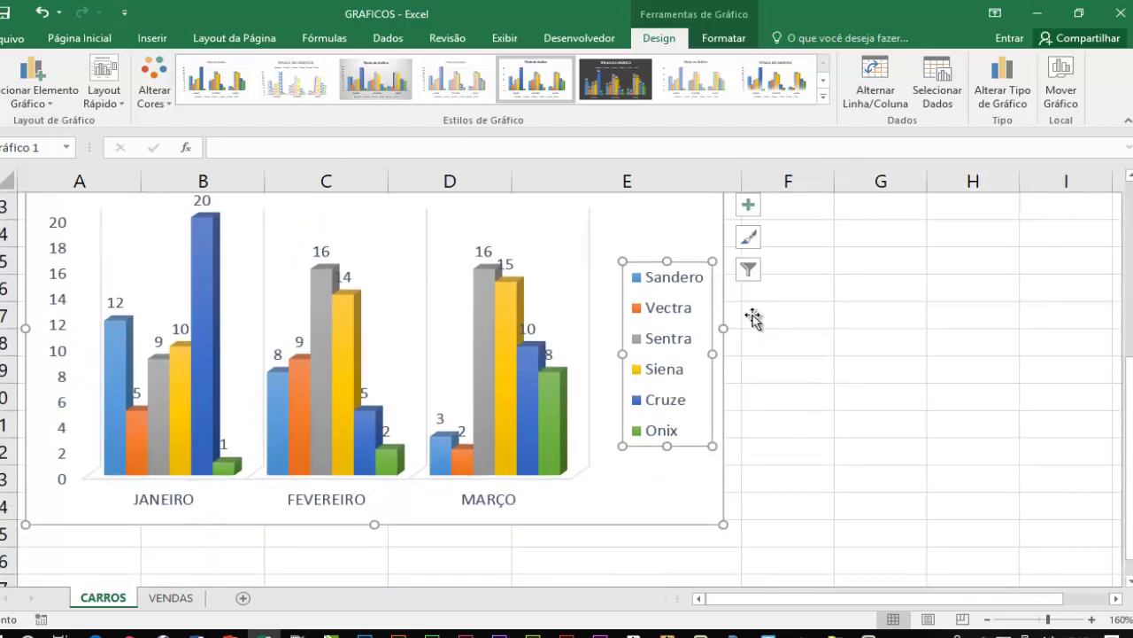
# - Filter the chart to show only the Sandero, Sentra and Onix series
pyautogui.scroll(1, 752, 283)
pyautogui.click(713, 254)
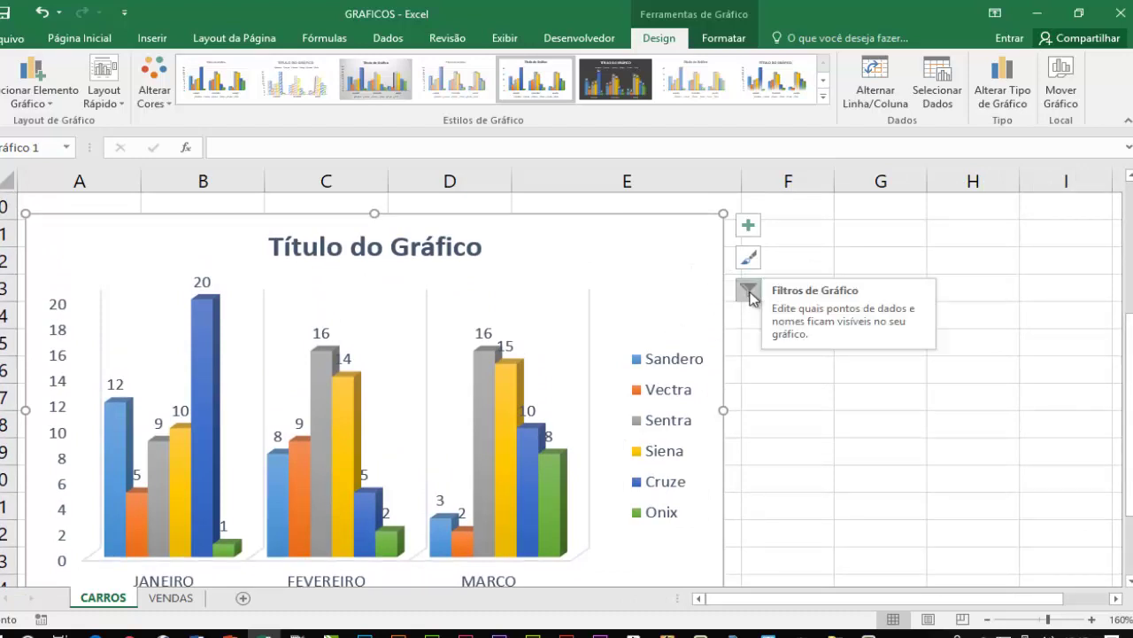
pyautogui.click(749, 290)
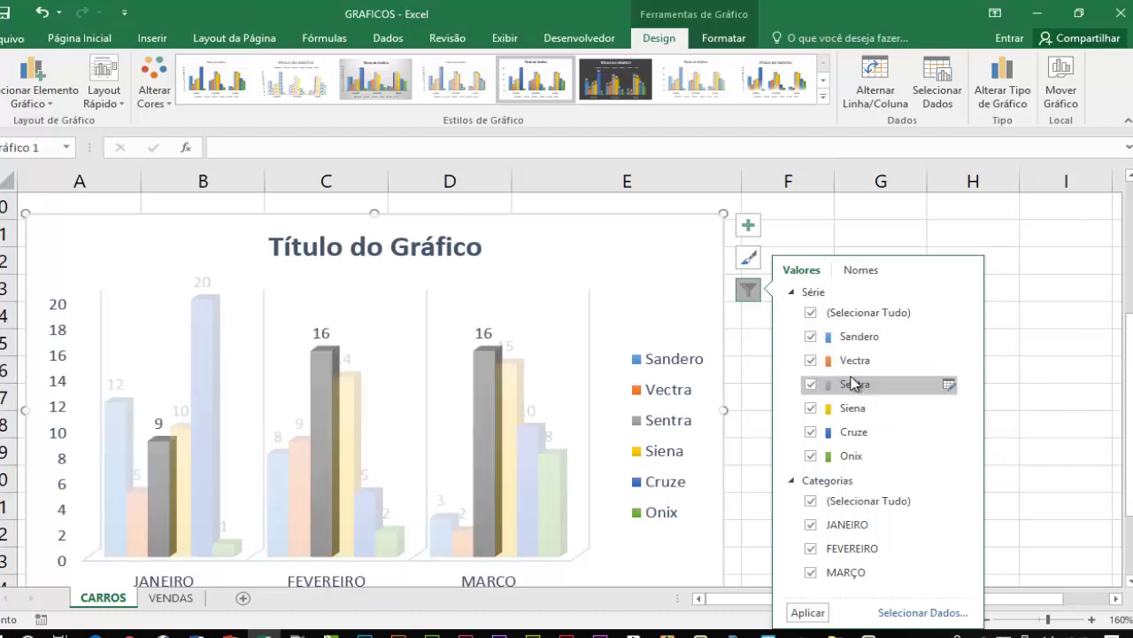
pyautogui.click(810, 314)
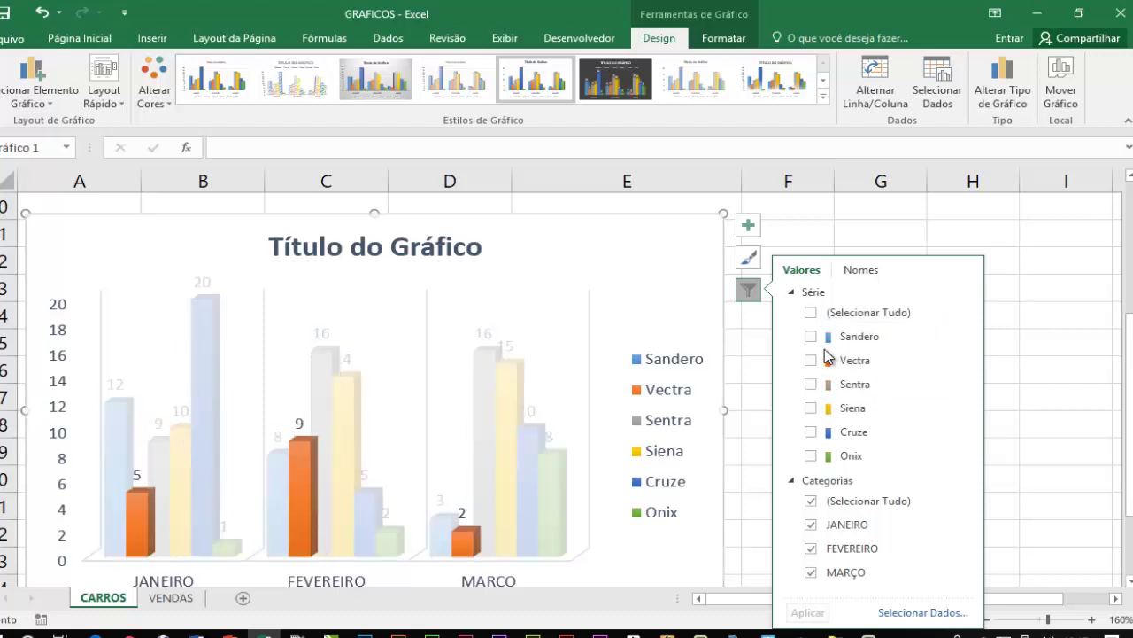
pyautogui.click(811, 336)
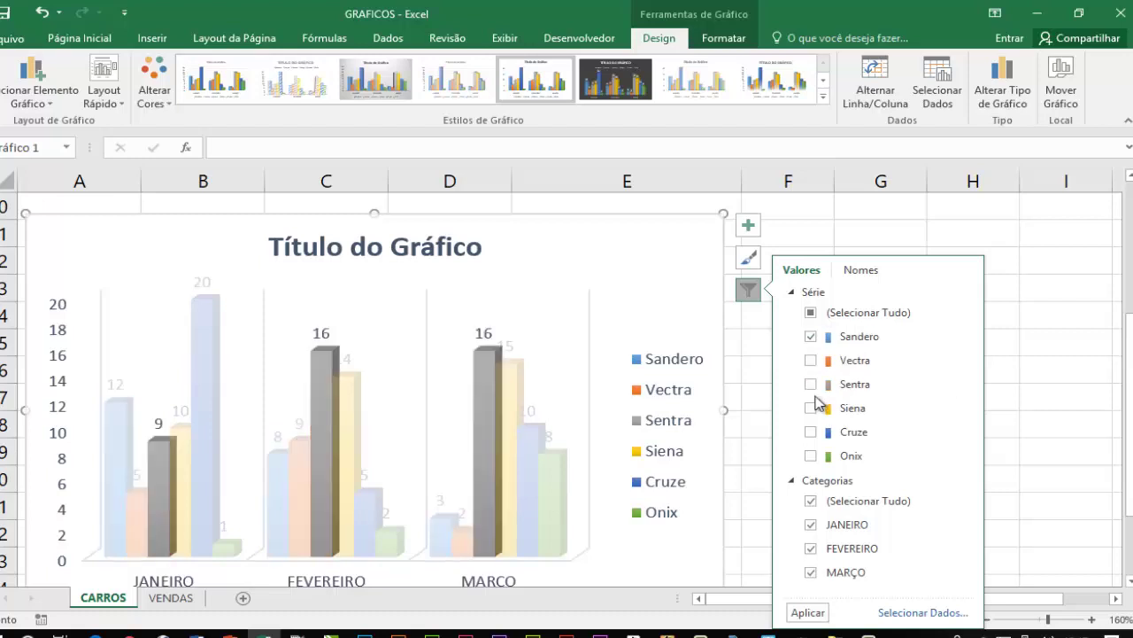
pyautogui.click(810, 384)
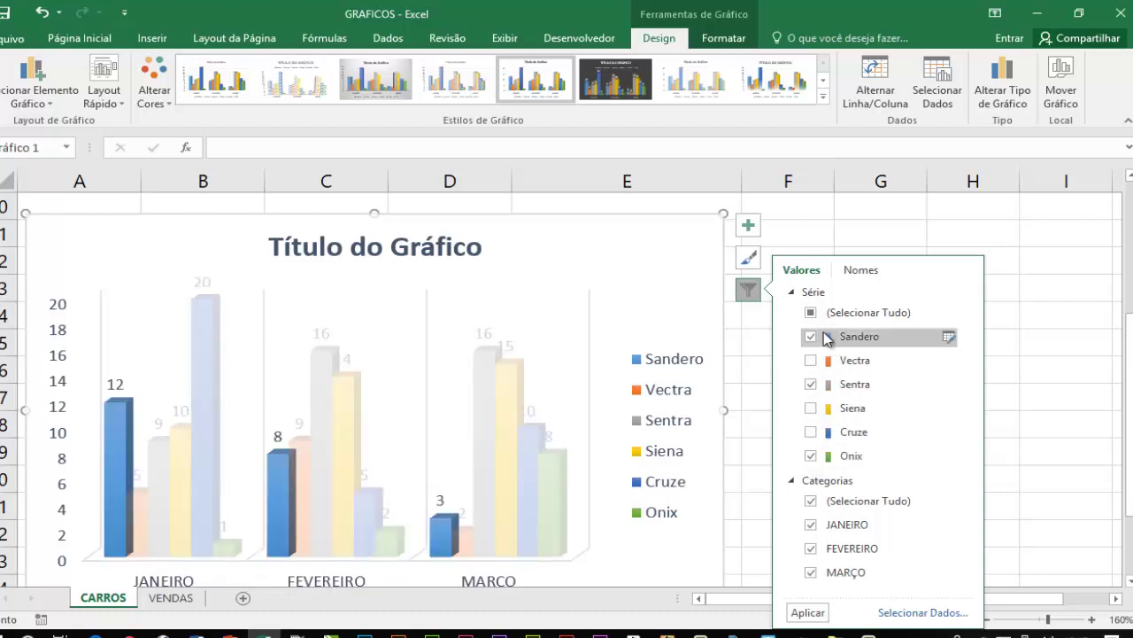
pyautogui.click(808, 612)
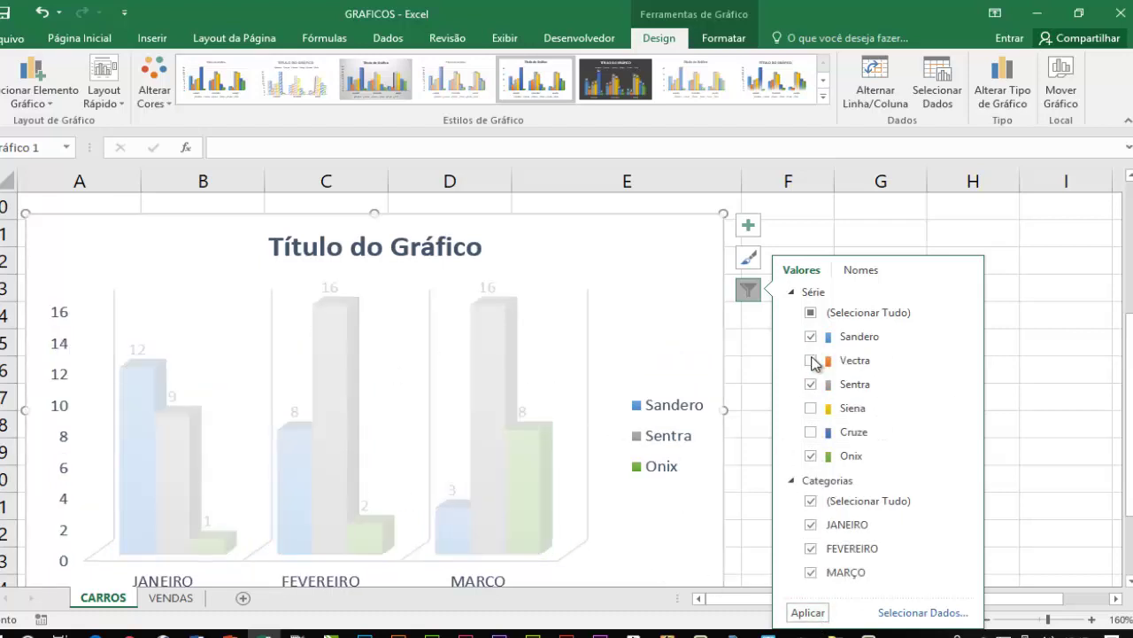
# - Reselect all series in the chart filter and apply it to restore the full chart
pyautogui.click(811, 312)
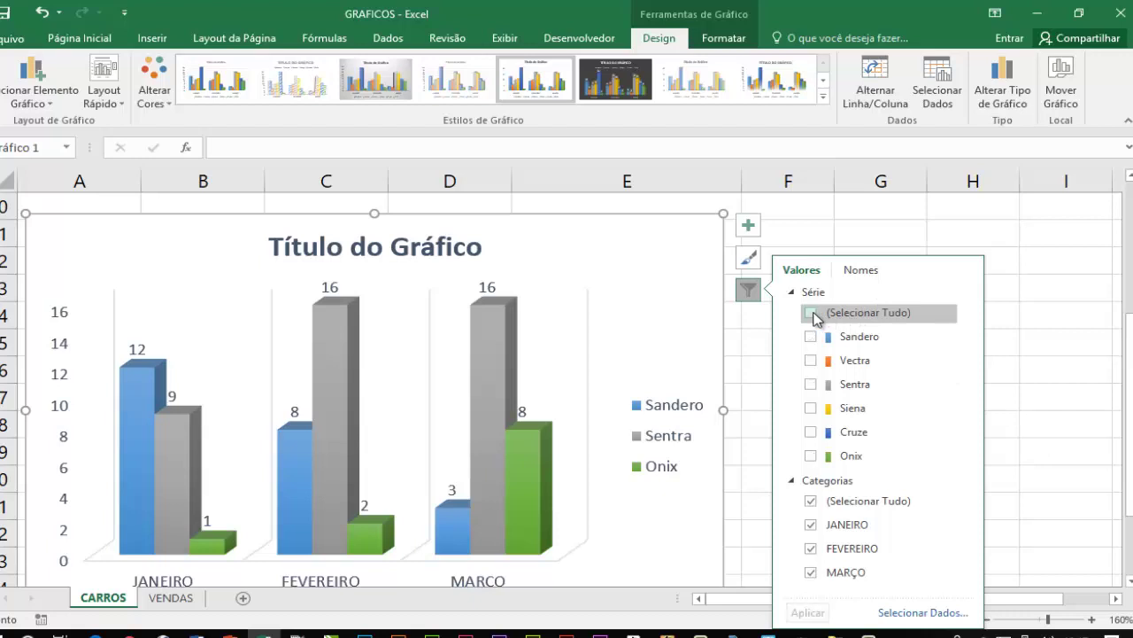
pyautogui.click(811, 313)
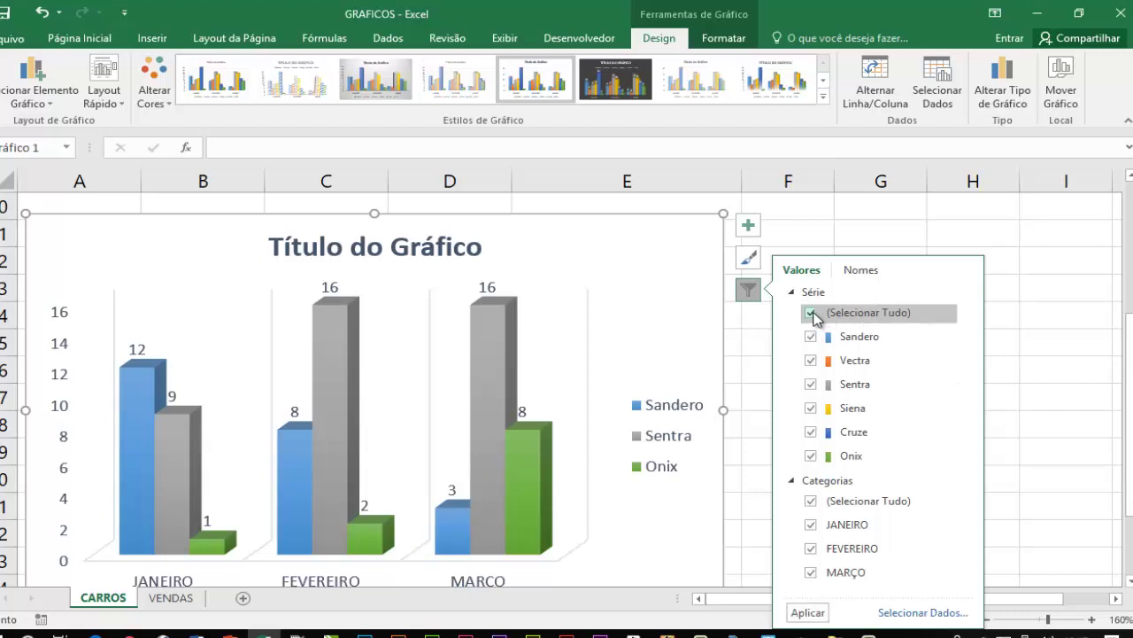
pyautogui.click(808, 612)
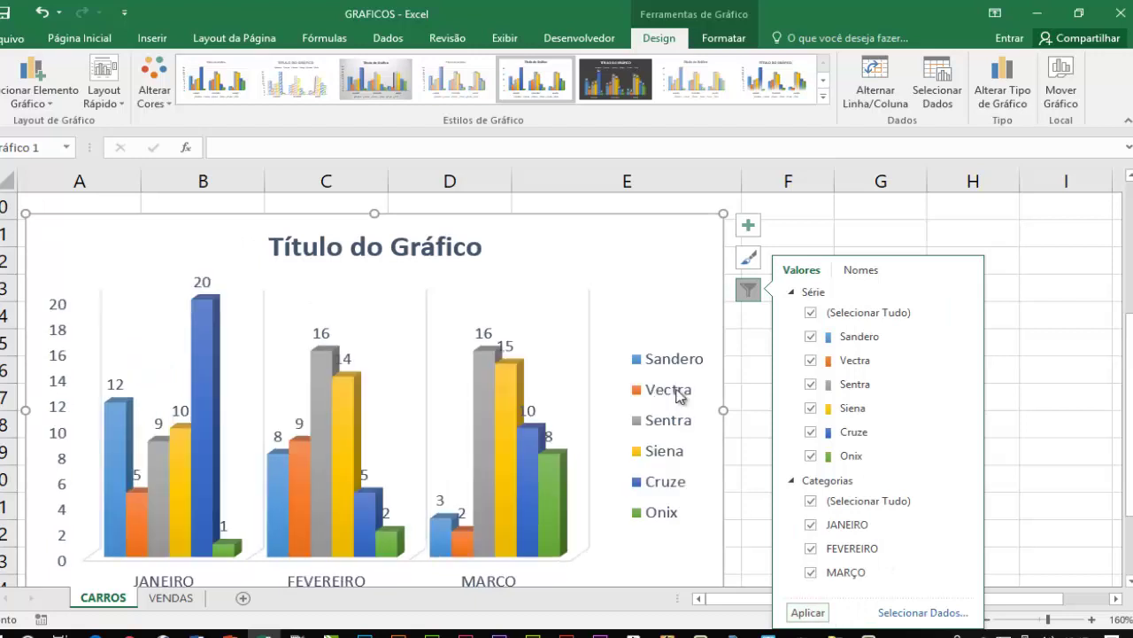
pyautogui.click(1016, 231)
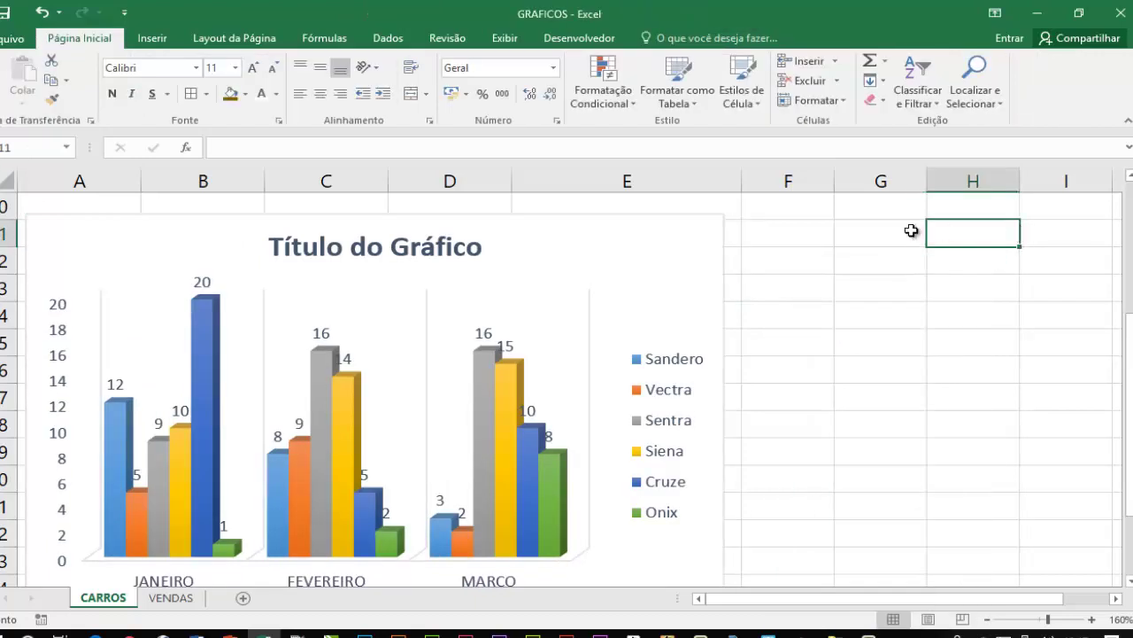
# - Apply the dark gray chart style with boxed data labels to the car sales chart
pyautogui.click(712, 235)
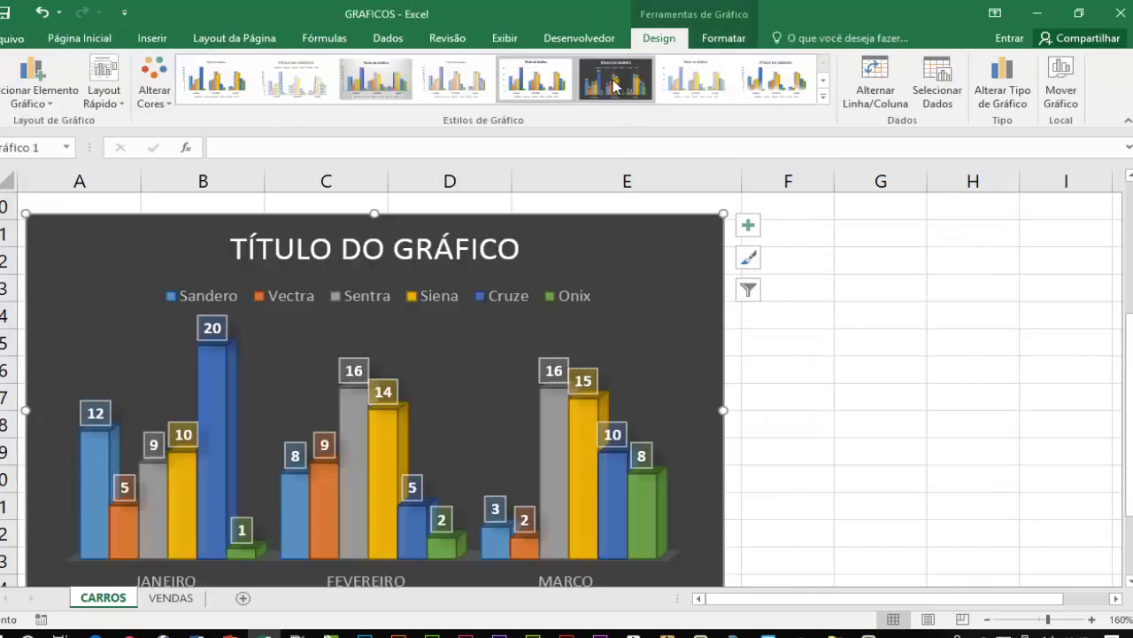
pyautogui.click(615, 81)
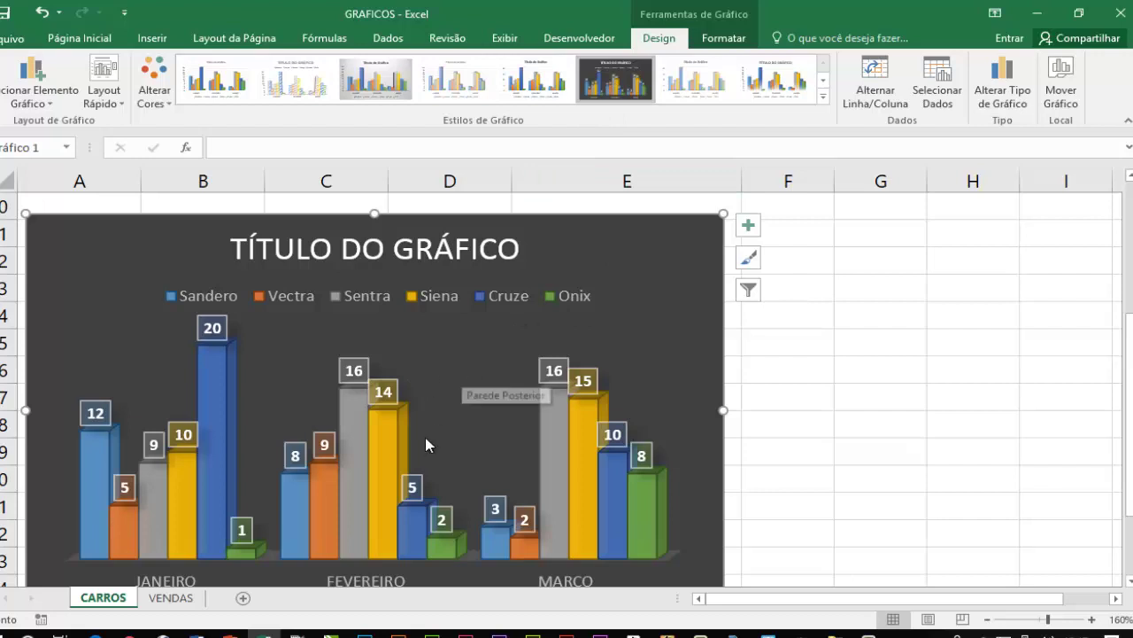
pyautogui.scroll(-1, 443, 404)
pyautogui.scroll(2, 586, 215)
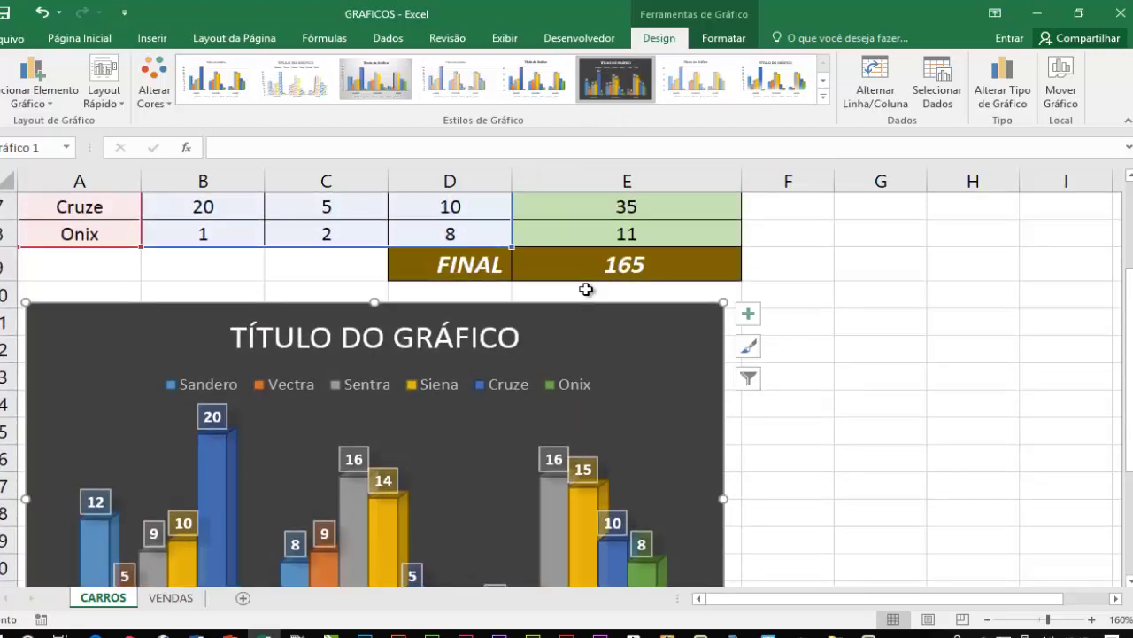
pyautogui.scroll(-1, 587, 288)
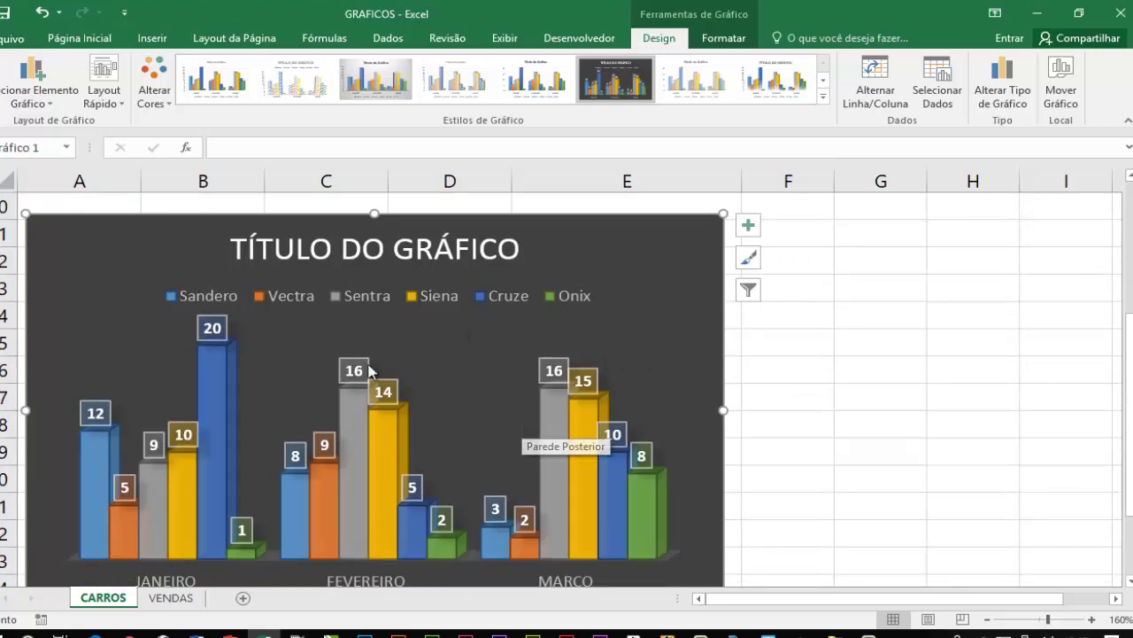
# - Switch to the VENDAS sheet and select the empty cell D3 beside the sales table
pyautogui.click(171, 599)
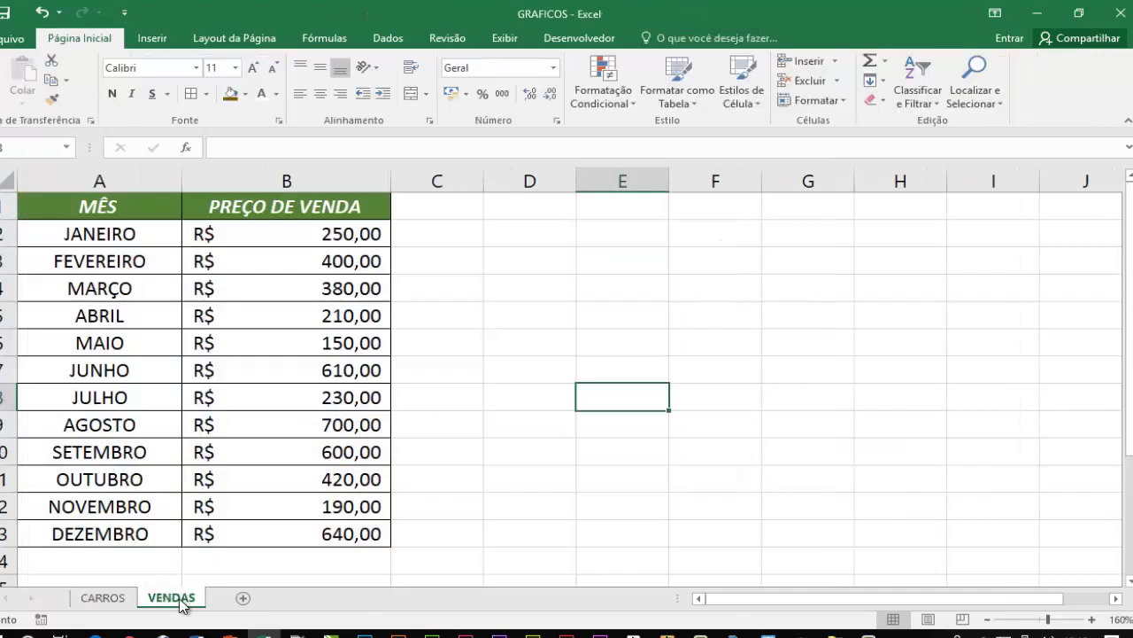
pyautogui.click(537, 274)
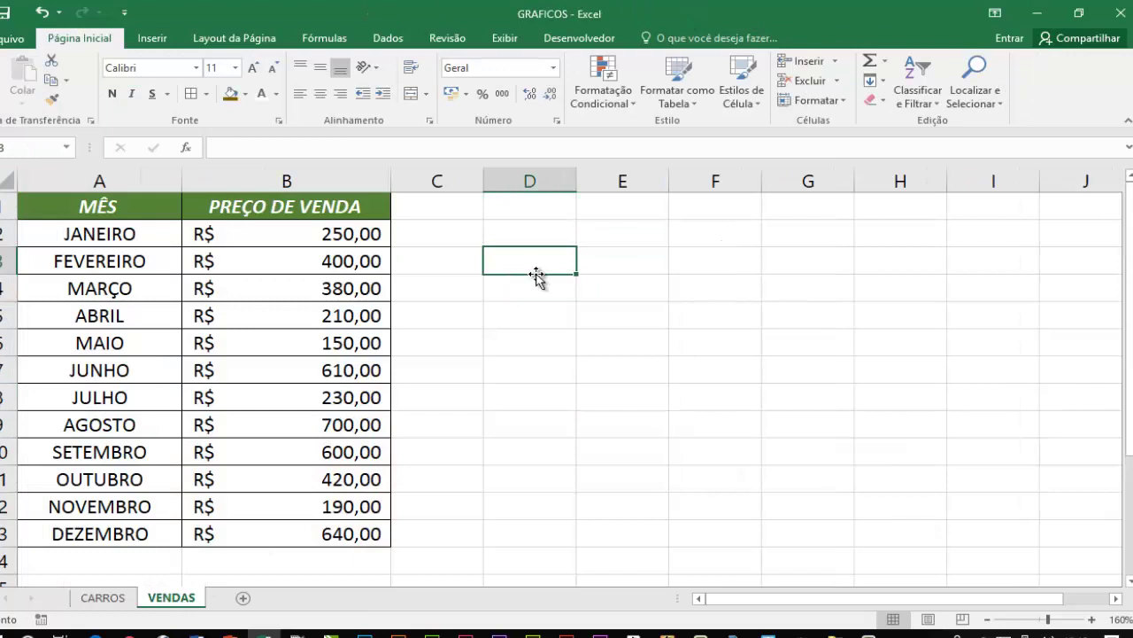
# - Insert the recommended line chart (Linha) from the month and sale price data in A1:B13 on the VENDAS sheet
pyautogui.click(103, 597)
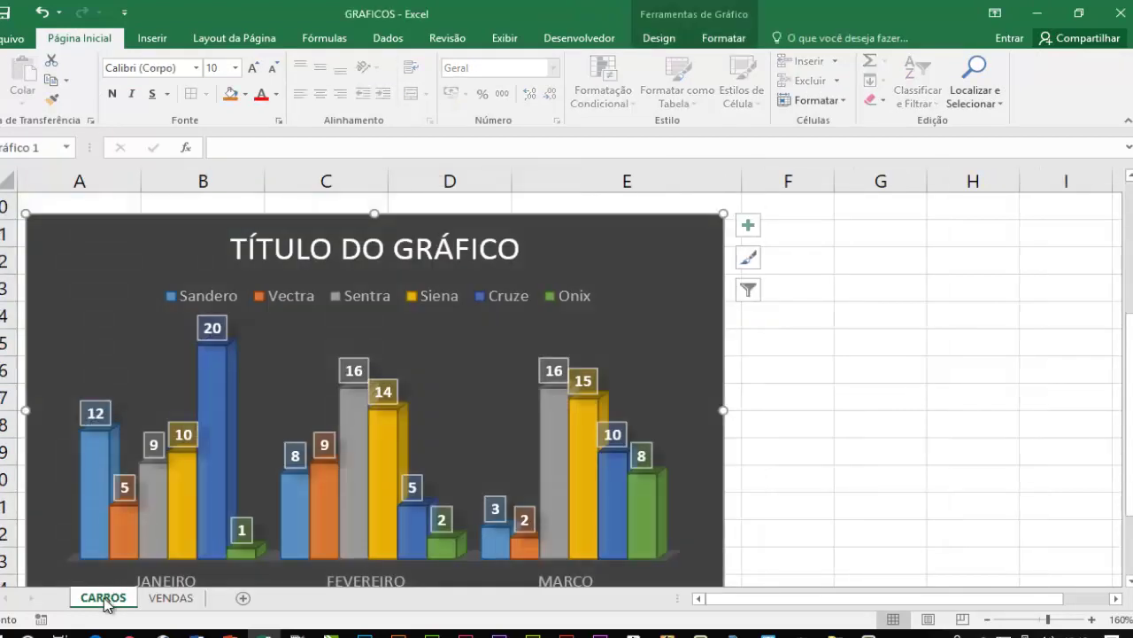
pyautogui.click(171, 599)
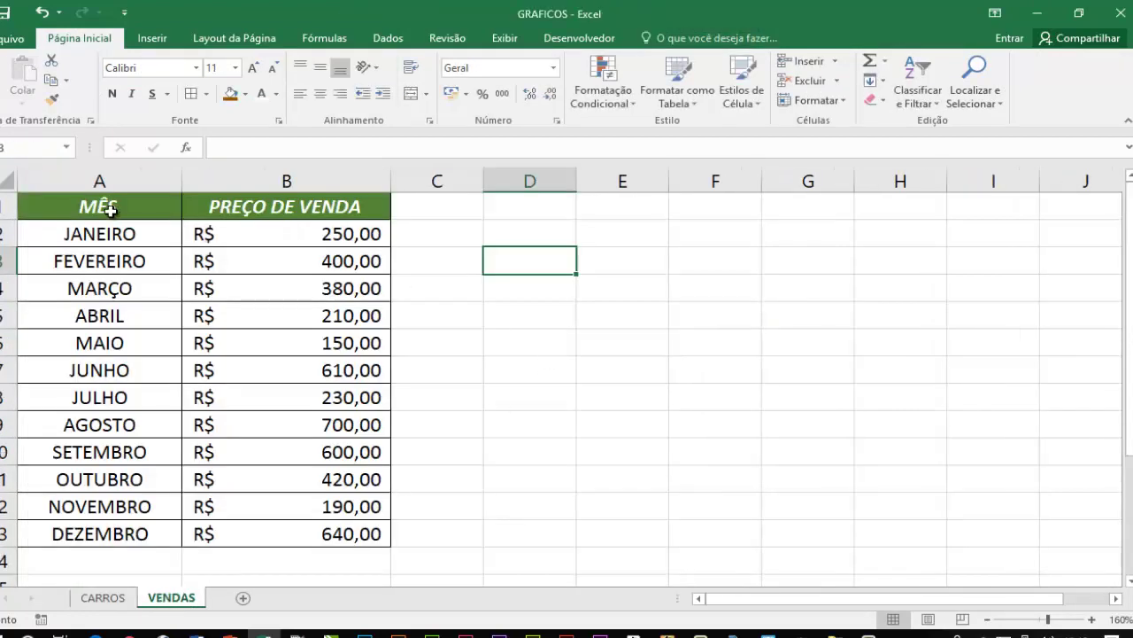
pyautogui.moveTo(104, 207); pyautogui.dragTo(293, 527)
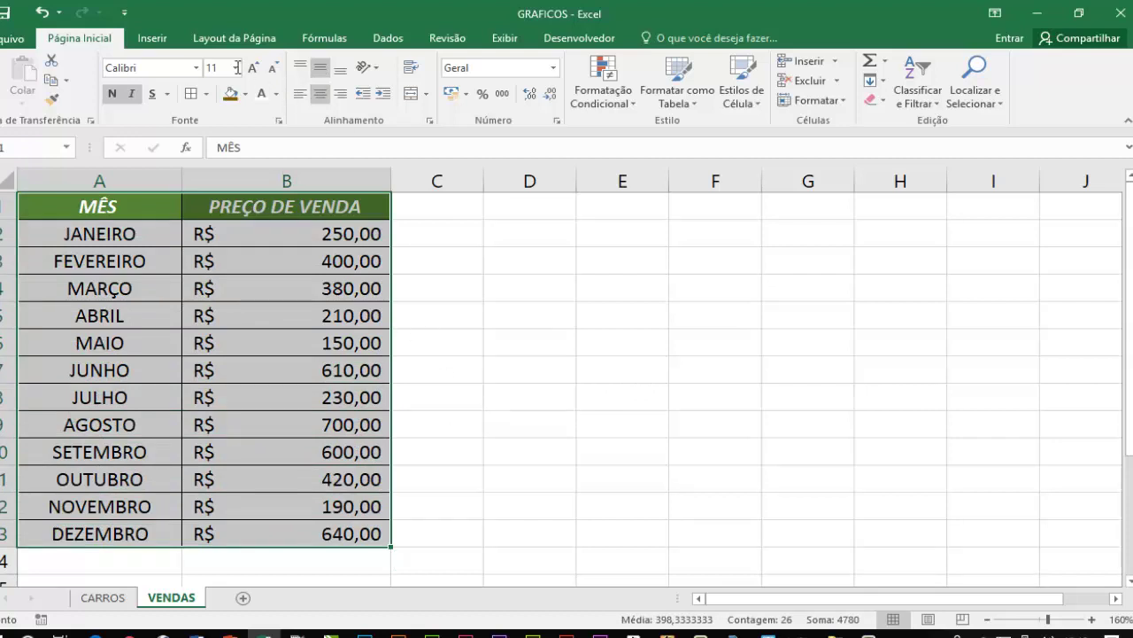
pyautogui.click(152, 39)
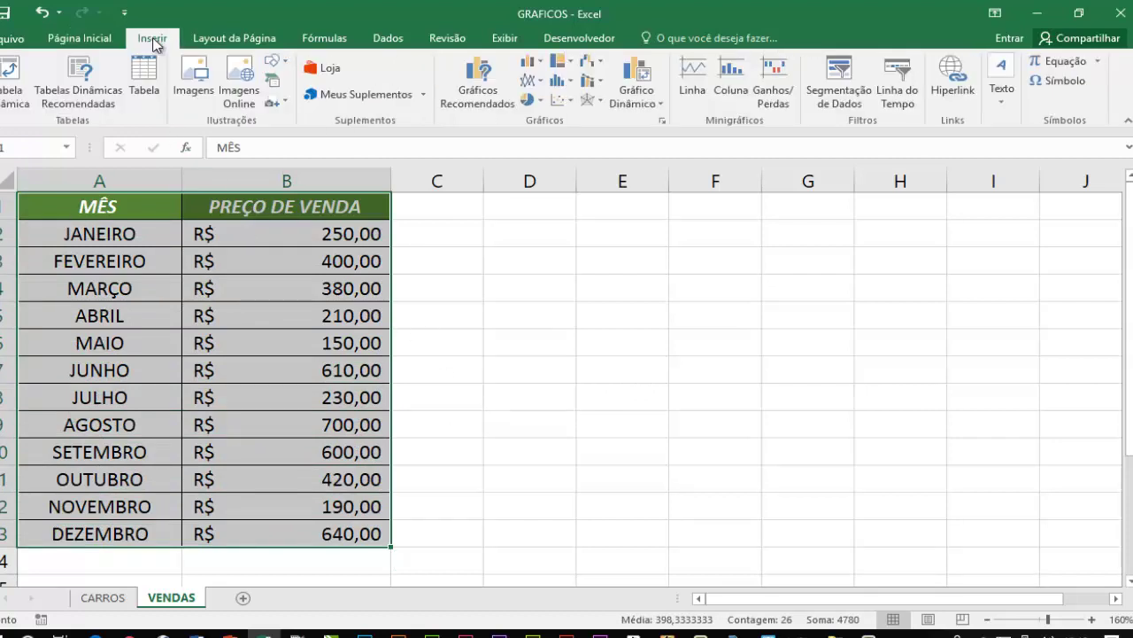
pyautogui.click(503, 106)
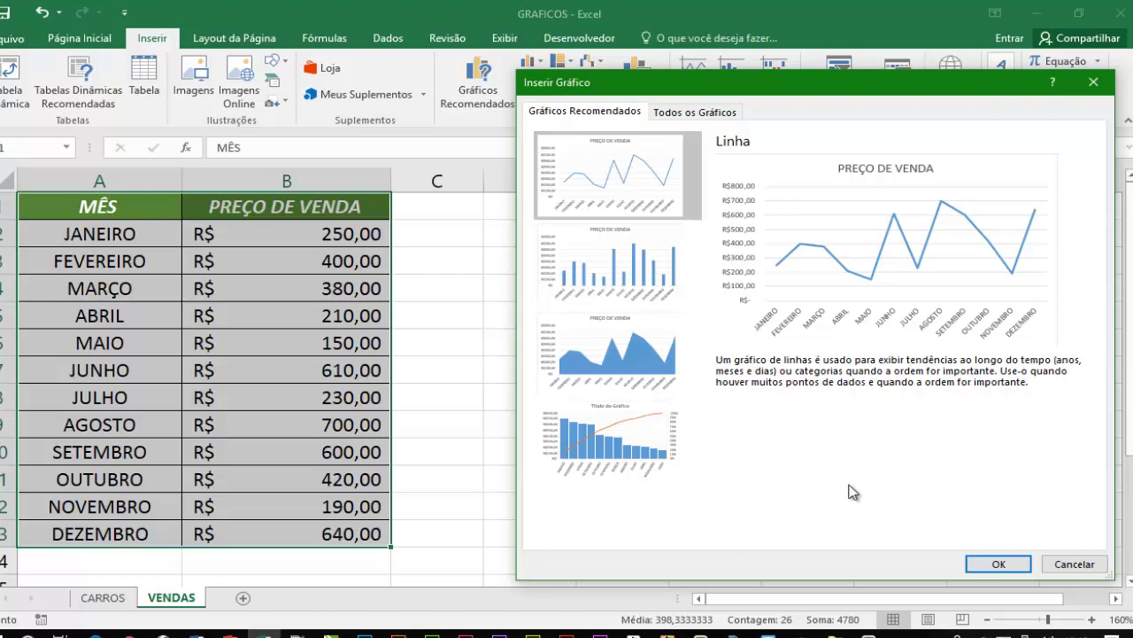
pyautogui.click(999, 565)
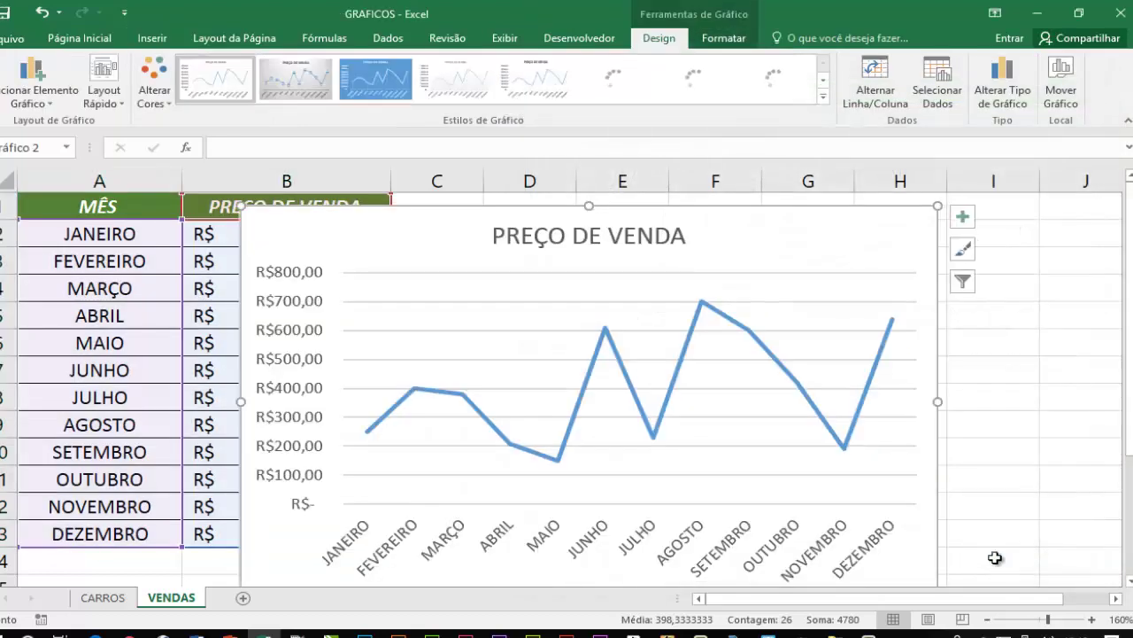
# - Move the PREÇO DE VENDA line chart beside the sales table and apply the dark gray gradient chart style
pyautogui.moveTo(514, 207); pyautogui.dragTo(669, 202)
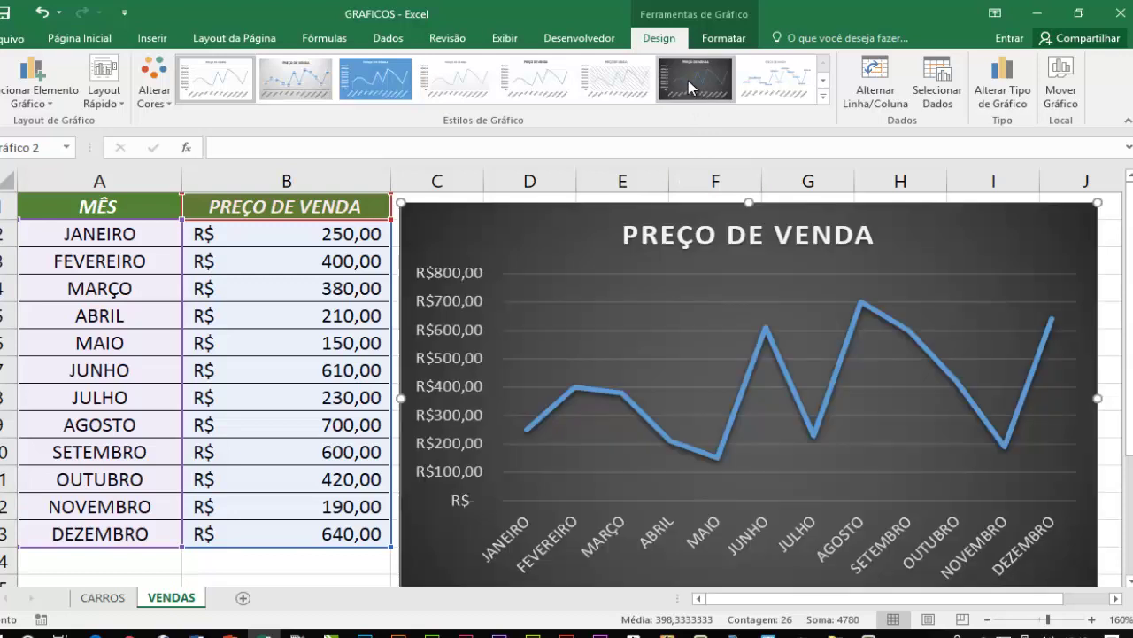
pyautogui.click(691, 85)
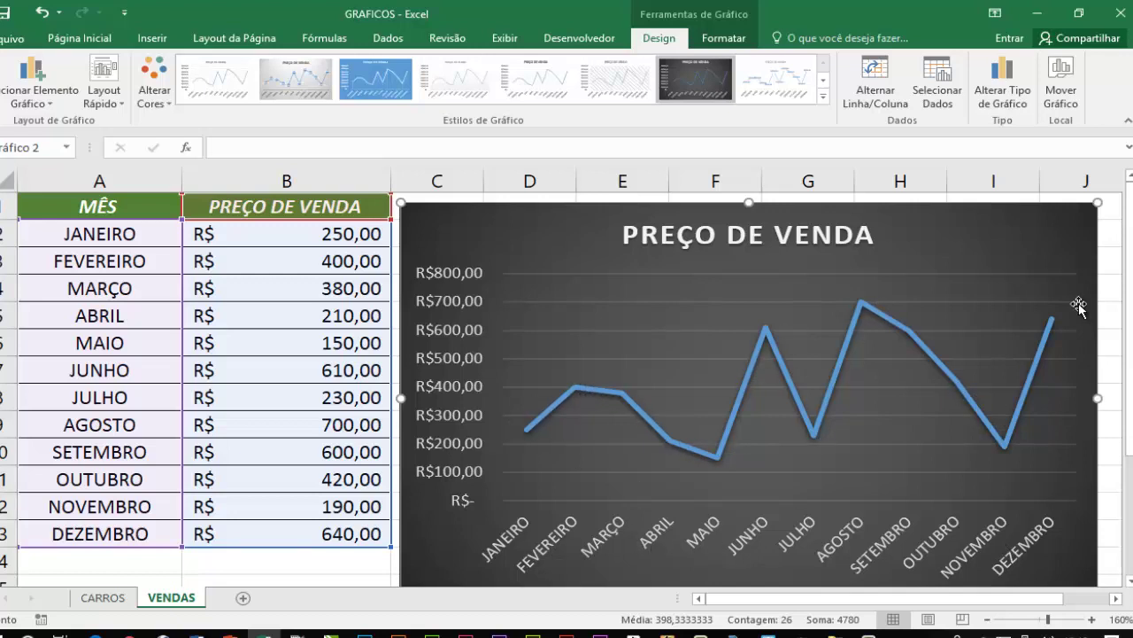
# - Examine the monthly sale prices in column B in relation to the line chart
pyautogui.click(316, 334)
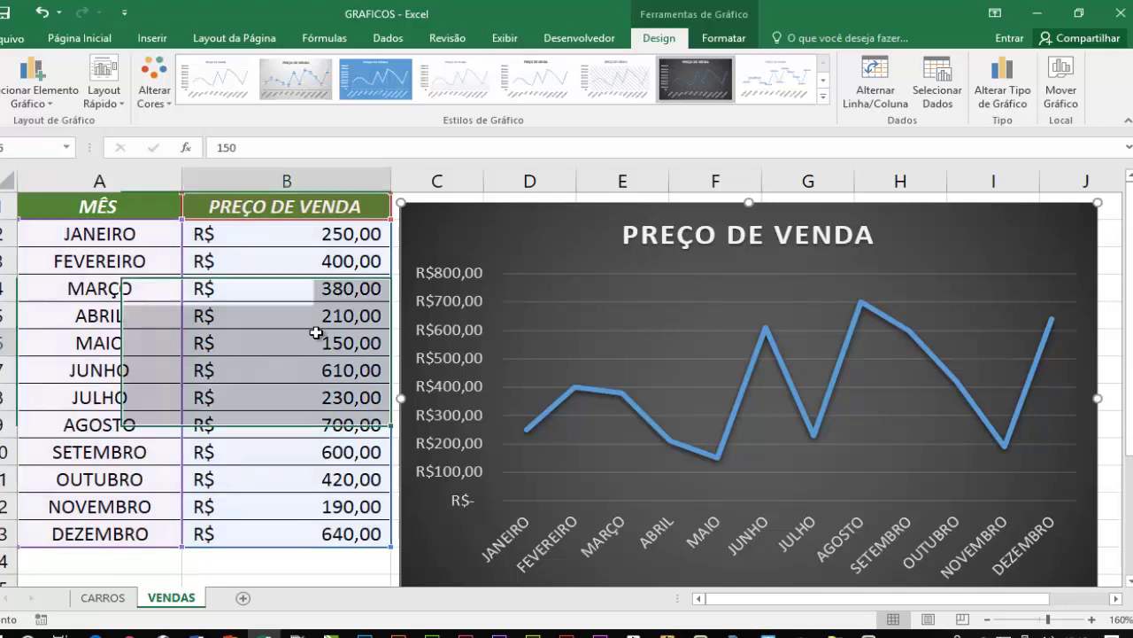
pyautogui.click(336, 294)
pyautogui.click(302, 319)
pyautogui.click(297, 370)
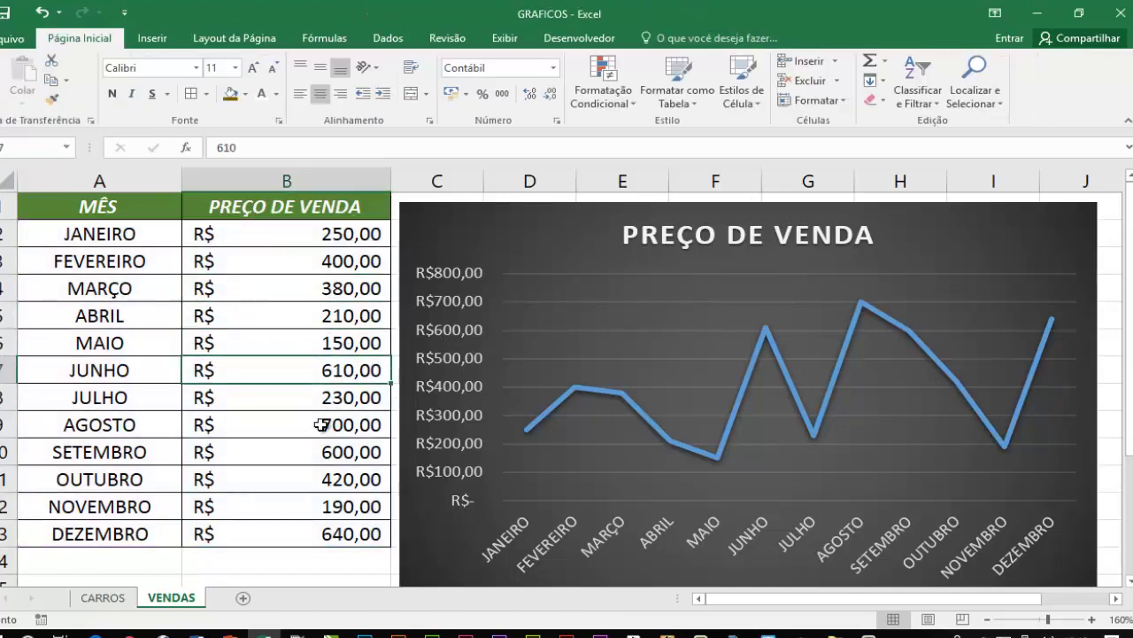
pyautogui.click(299, 423)
pyautogui.click(304, 504)
pyautogui.click(293, 396)
pyautogui.click(337, 227)
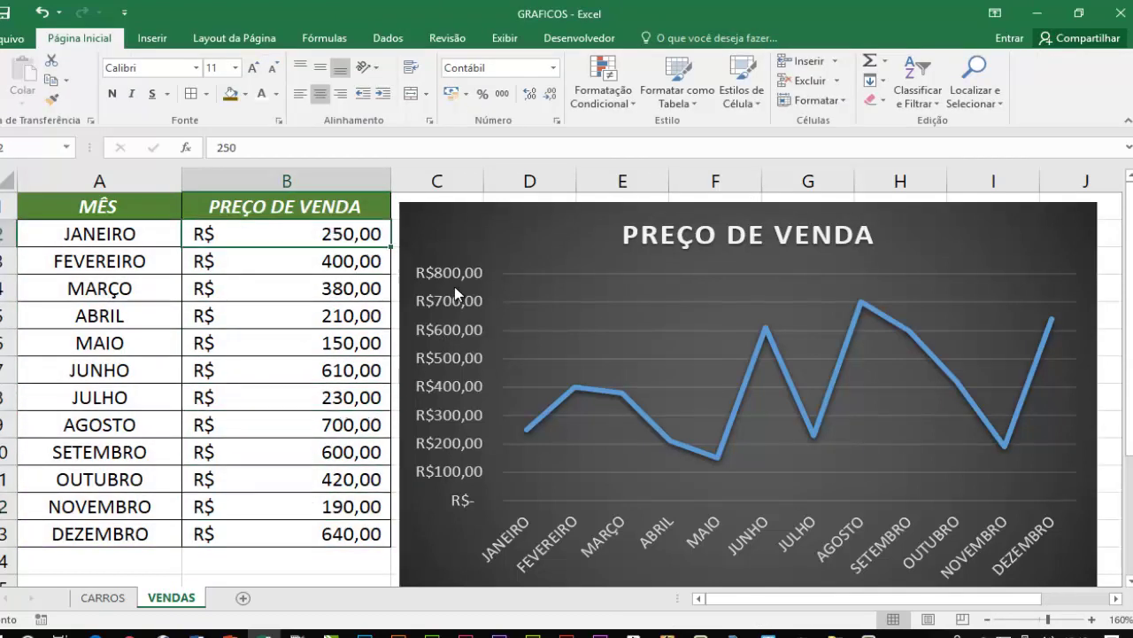
# - Change the PREÇO DE VENDA chart type from line to 3D pie (Pizza 3D)
pyautogui.click(651, 310)
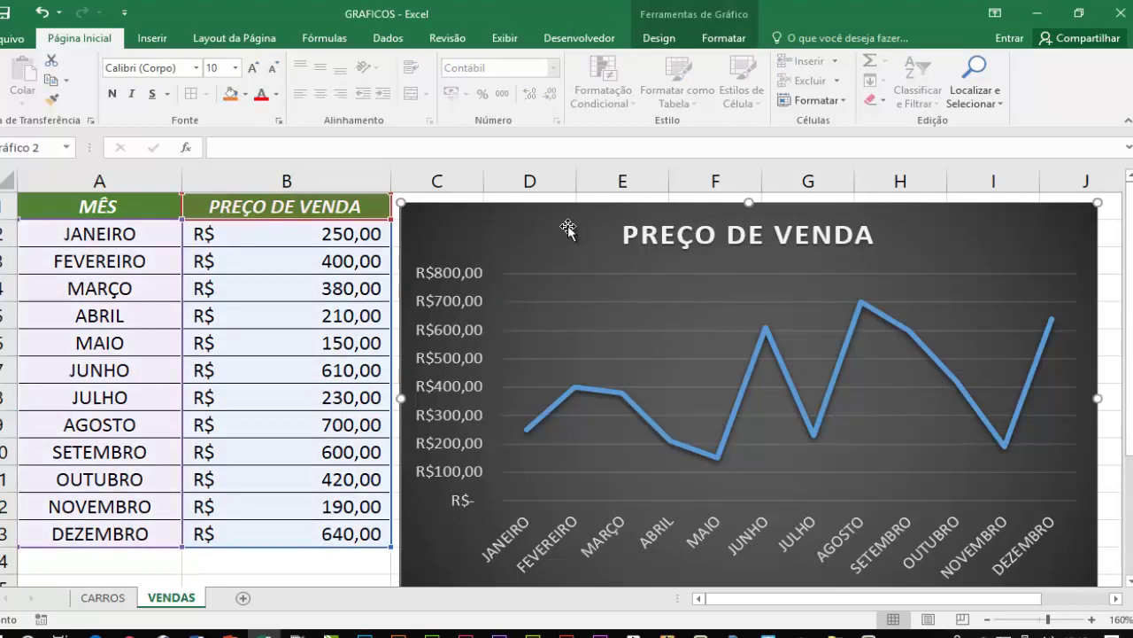
pyautogui.click(657, 37)
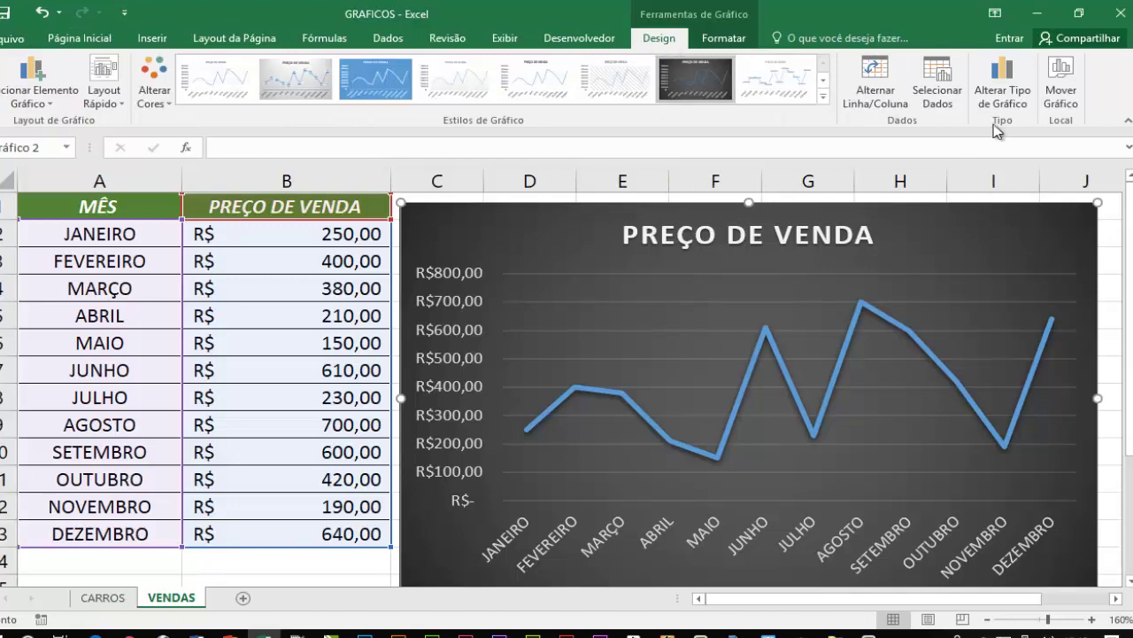
pyautogui.click(1003, 96)
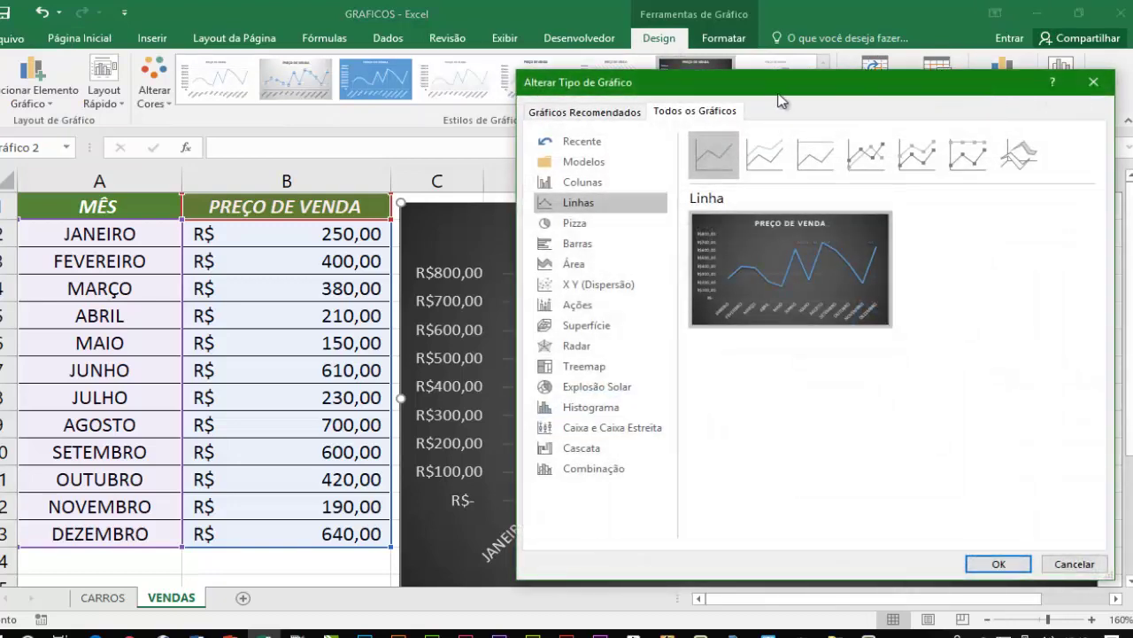
pyautogui.click(564, 224)
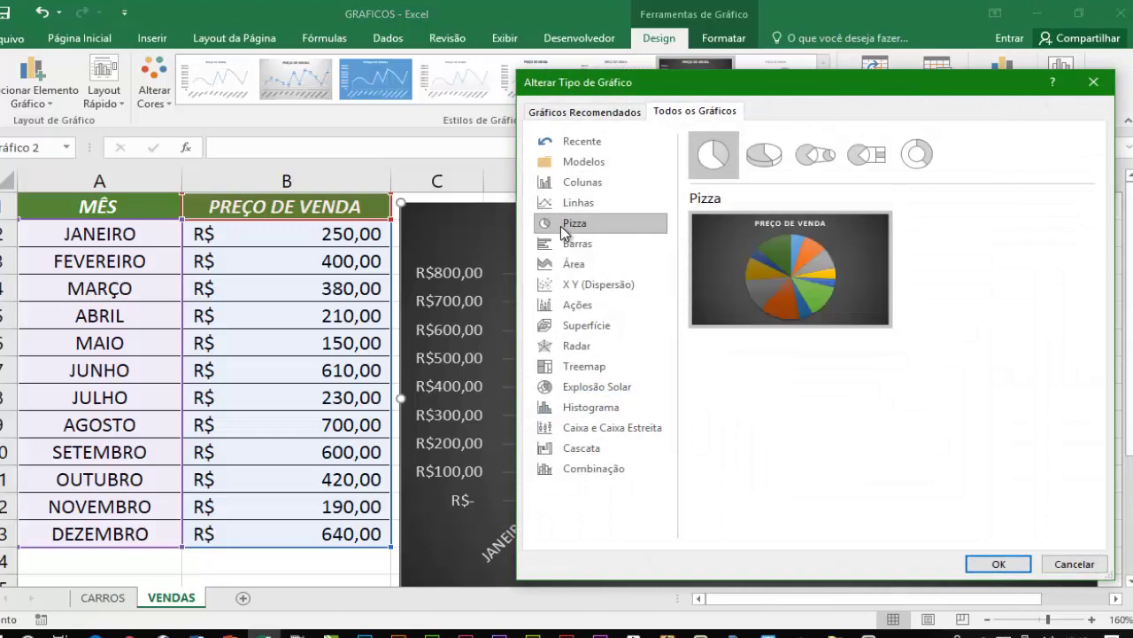
pyautogui.click(761, 158)
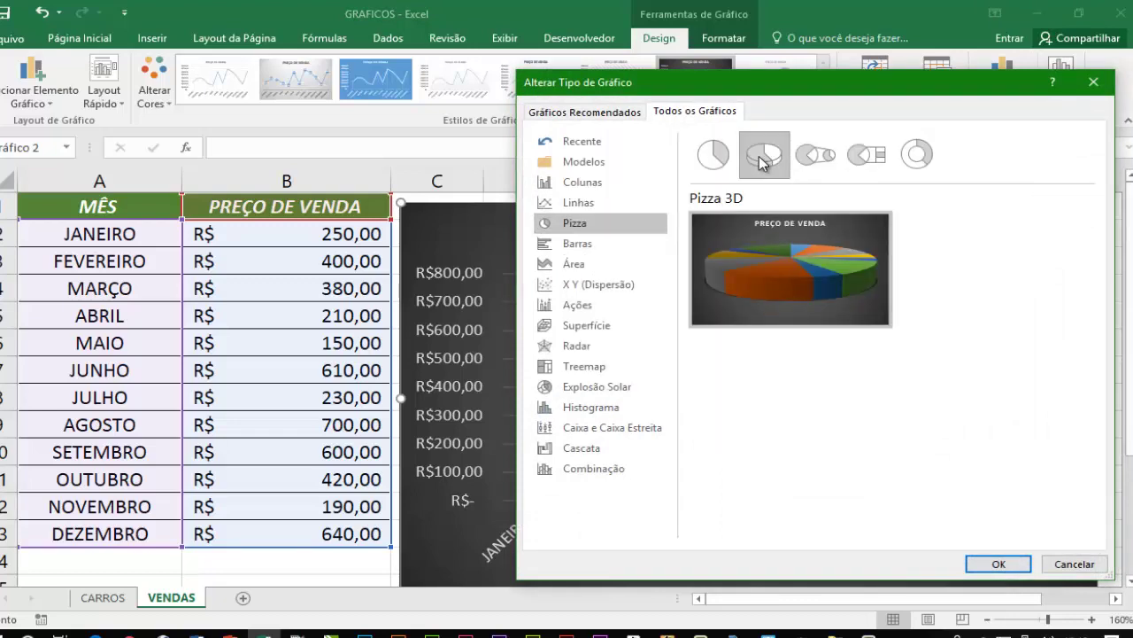
pyautogui.moveTo(817, 310)
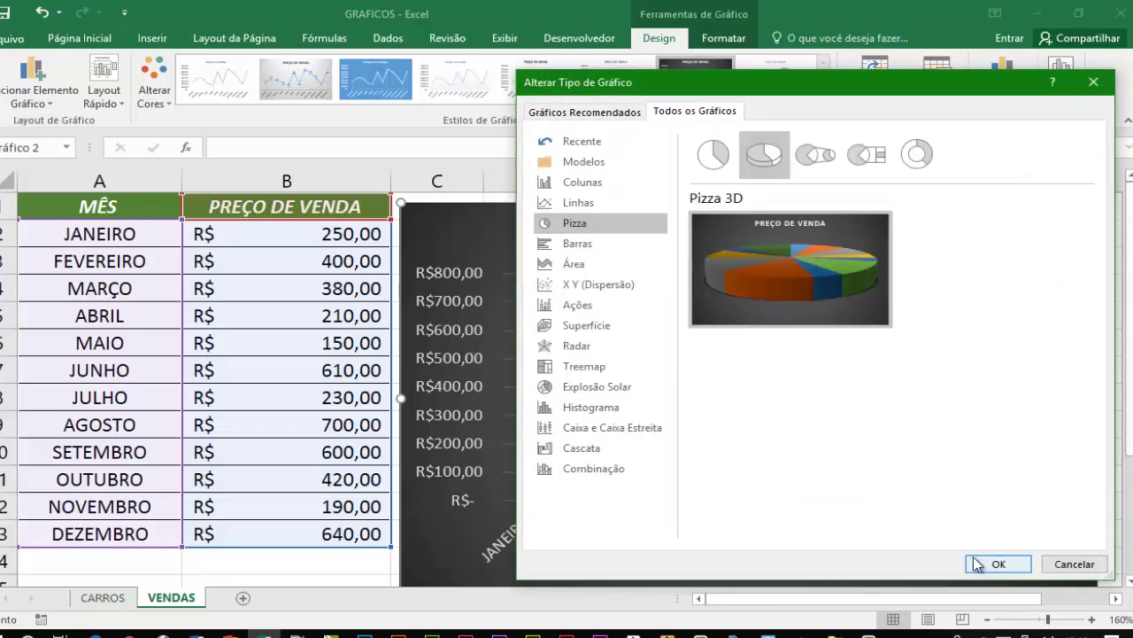
pyautogui.click(997, 564)
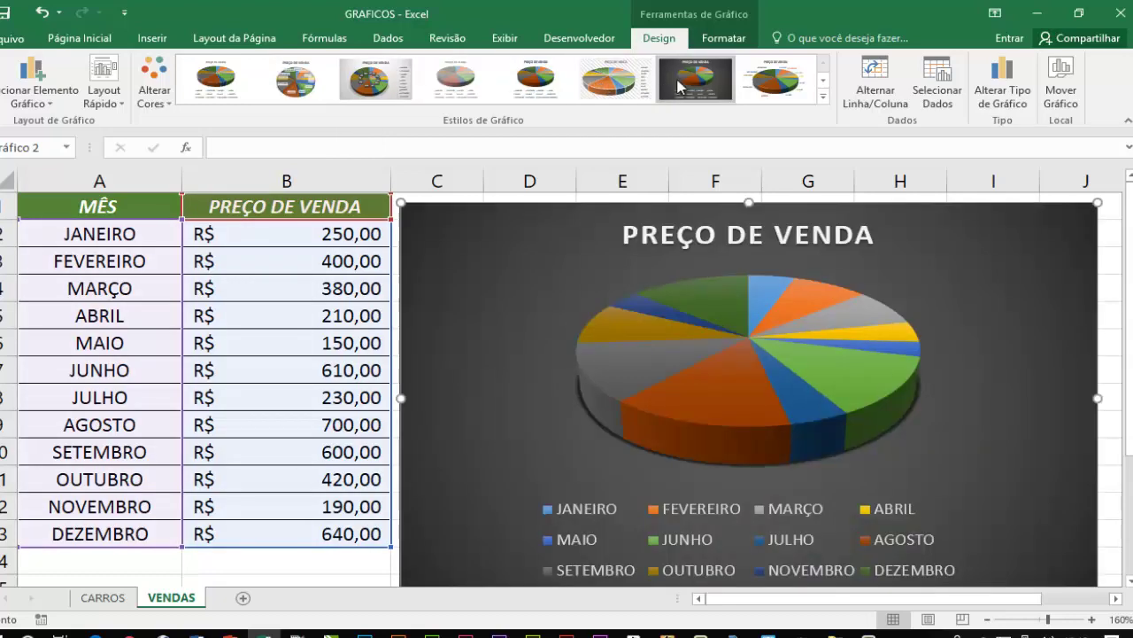
# - Apply the dark gray style to the 3D pie chart and pull the AGOSTO slice away from the pie
pyautogui.click(679, 86)
pyautogui.click(723, 388)
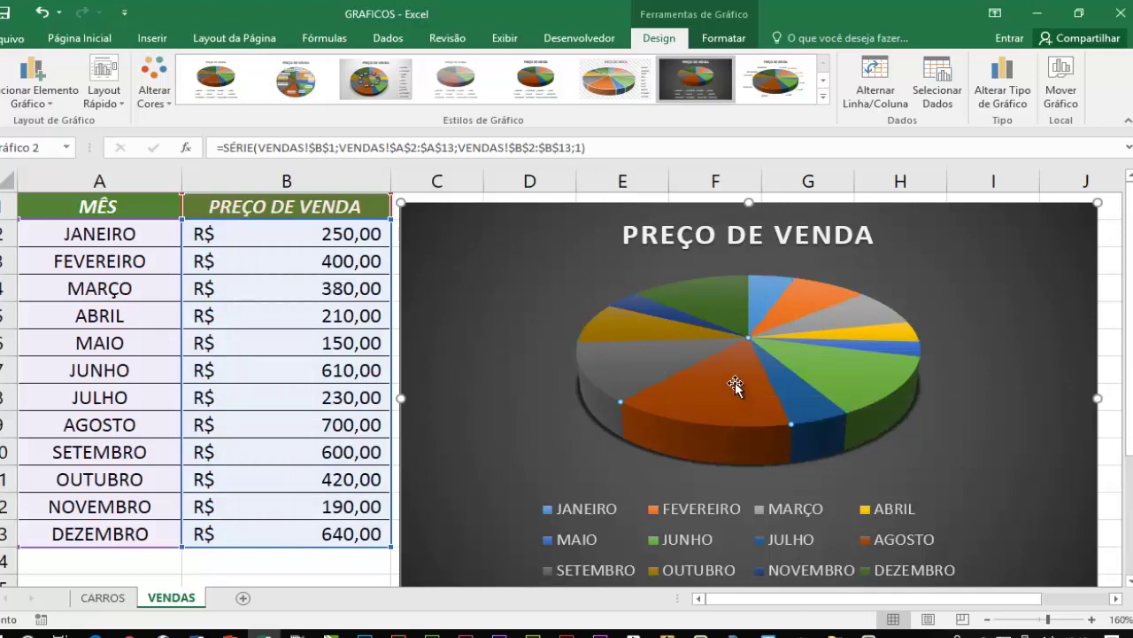
pyautogui.moveTo(735, 383); pyautogui.dragTo(727, 418)
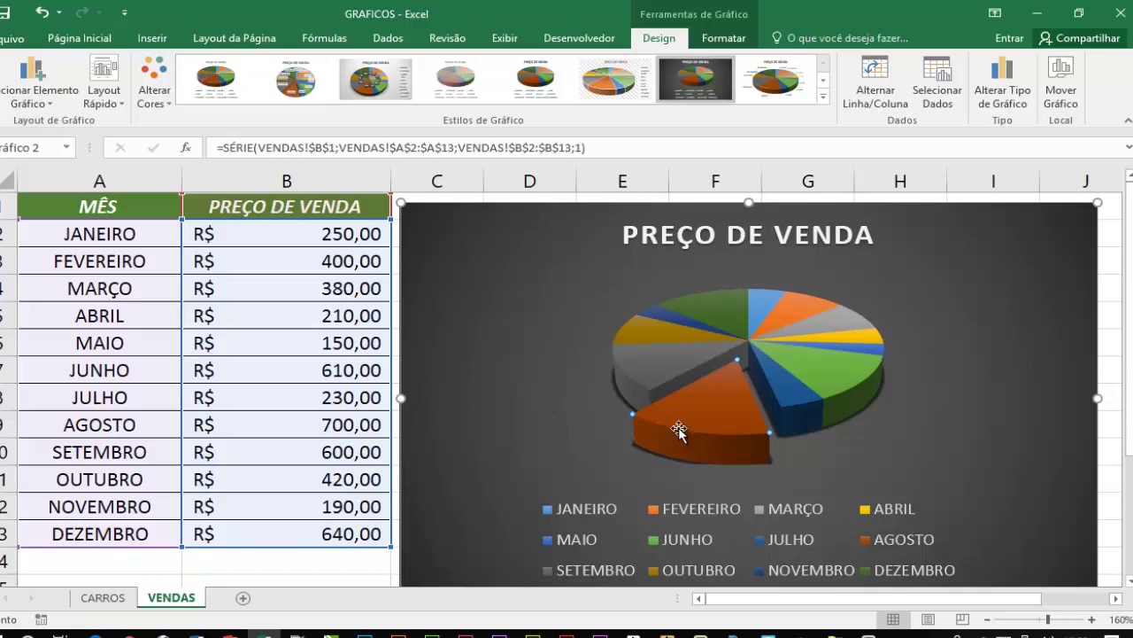
pyautogui.moveTo(678, 430)
# - Return to the car sales table on the CARROS sheet and deselect its chart by selecting the empty cell G5
pyautogui.click(107, 599)
pyautogui.scroll(3, 351, 457)
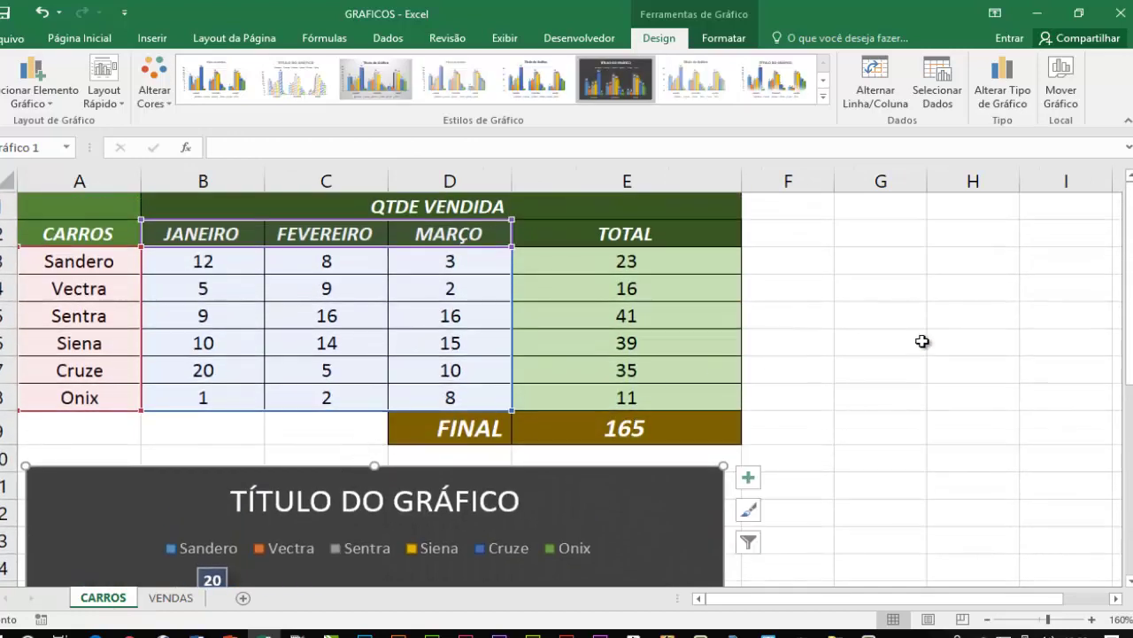
pyautogui.click(904, 317)
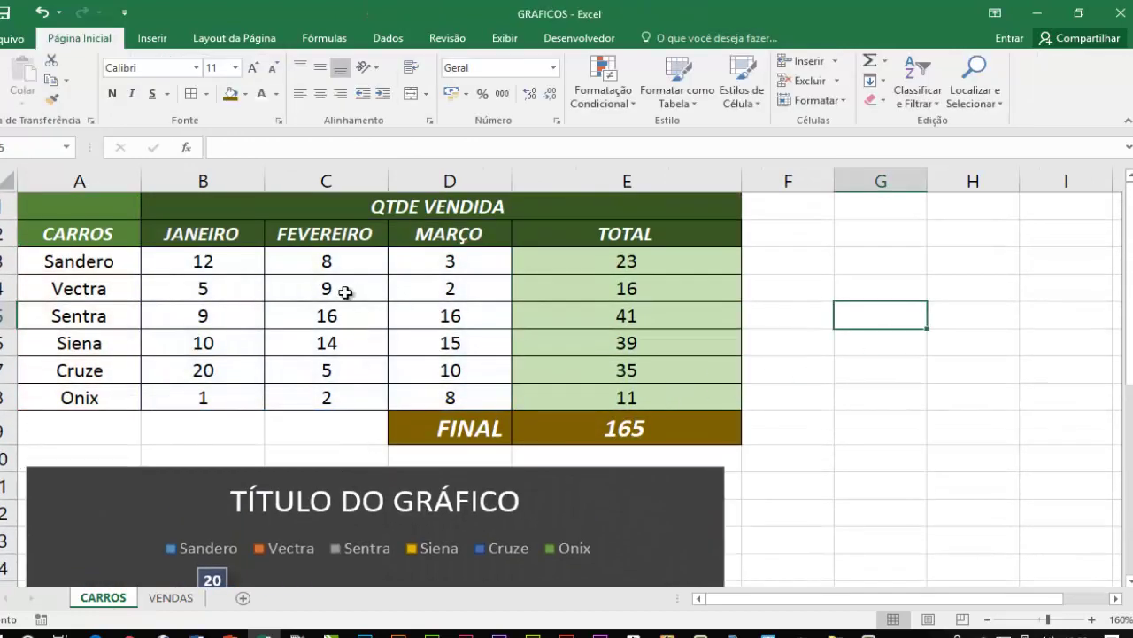
pyautogui.scroll(-2, 426, 376)
pyautogui.scroll(2, 426, 376)
pyautogui.moveTo(82, 245); pyautogui.dragTo(78, 395)
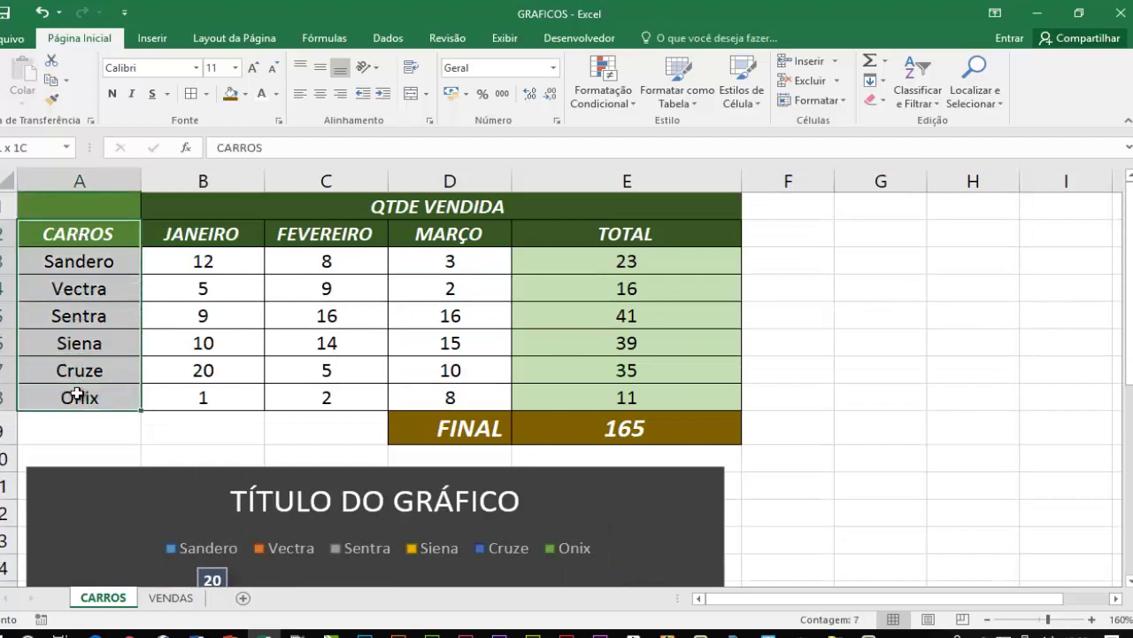
pyautogui.moveTo(453, 235); pyautogui.dragTo(447, 396)
pyautogui.click(419, 303)
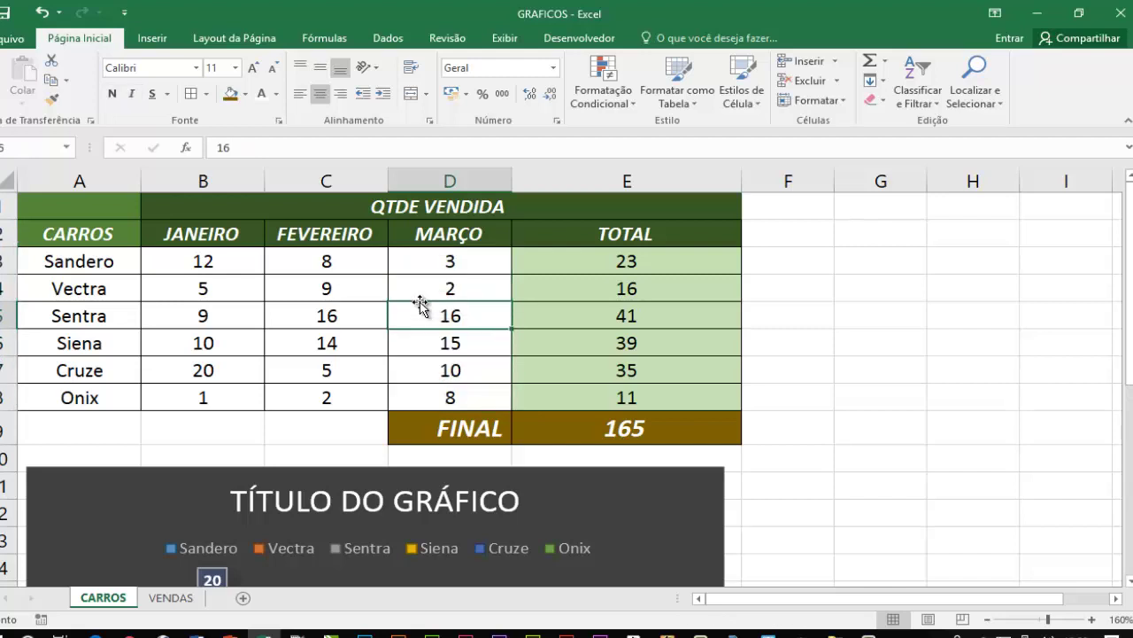
# - Insert the recommended clustered column chart from the non-adjacent ranges A2:A8 and D2:D8, and shift it slightly over the table
pyautogui.click(80, 232)
pyautogui.moveTo(81, 232); pyautogui.dragTo(81, 389)
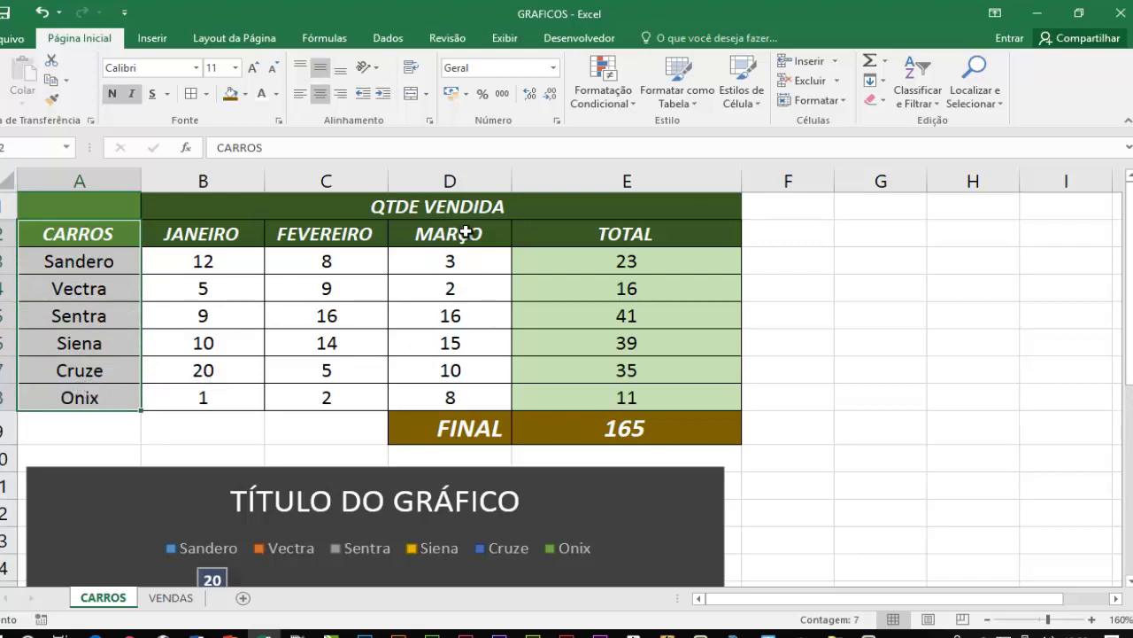
pyautogui.moveTo(465, 233); pyautogui.dragTo(459, 392)
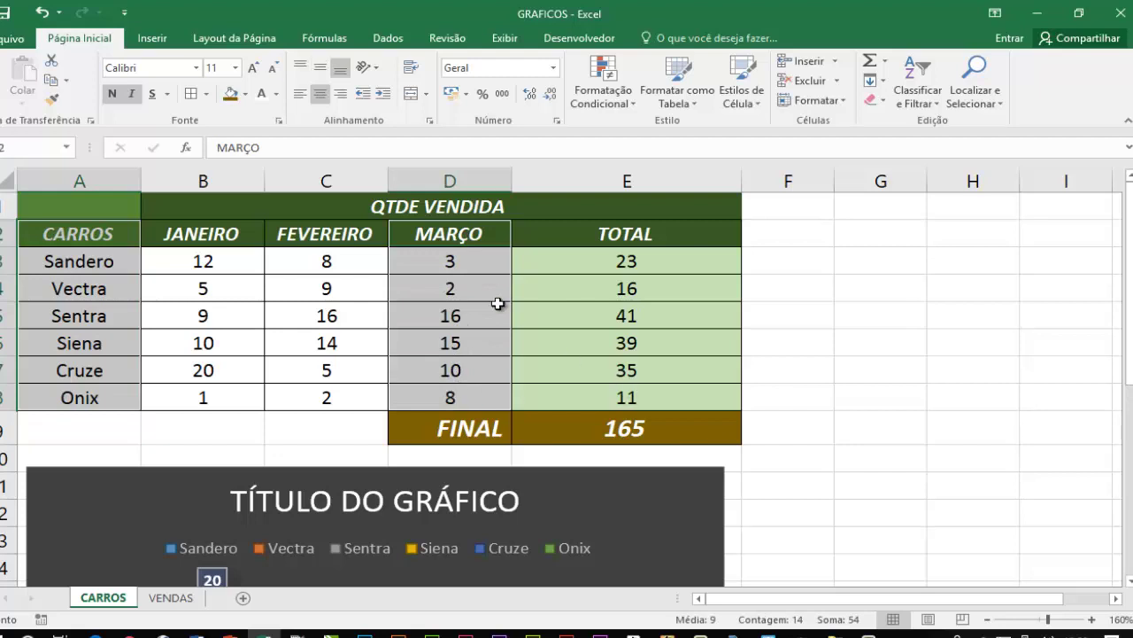
pyautogui.click(160, 44)
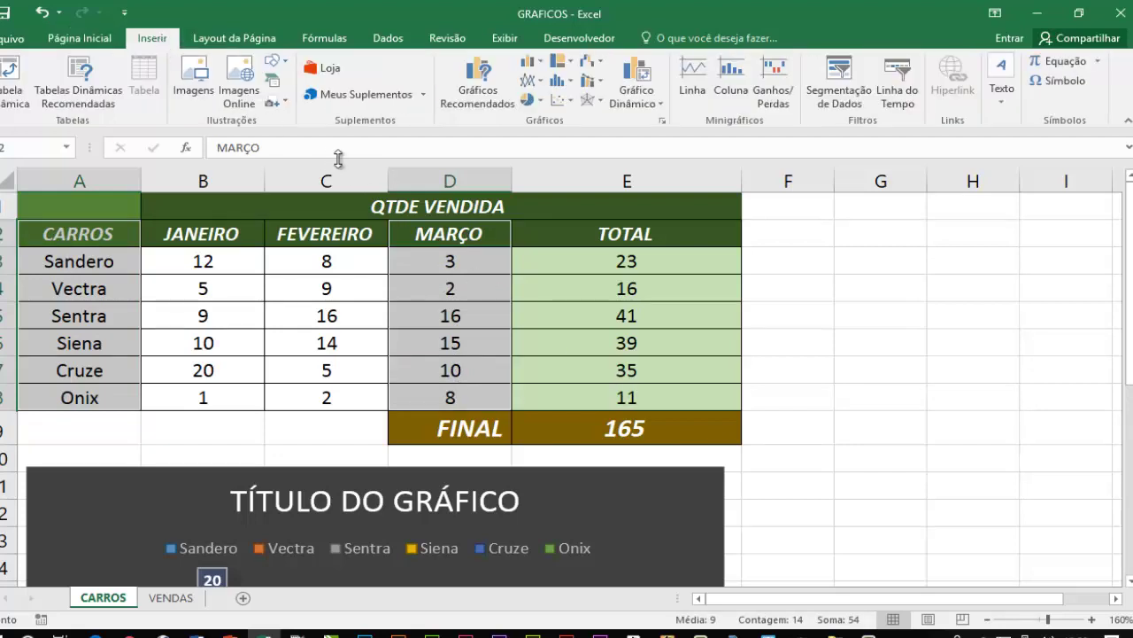
pyautogui.click(484, 108)
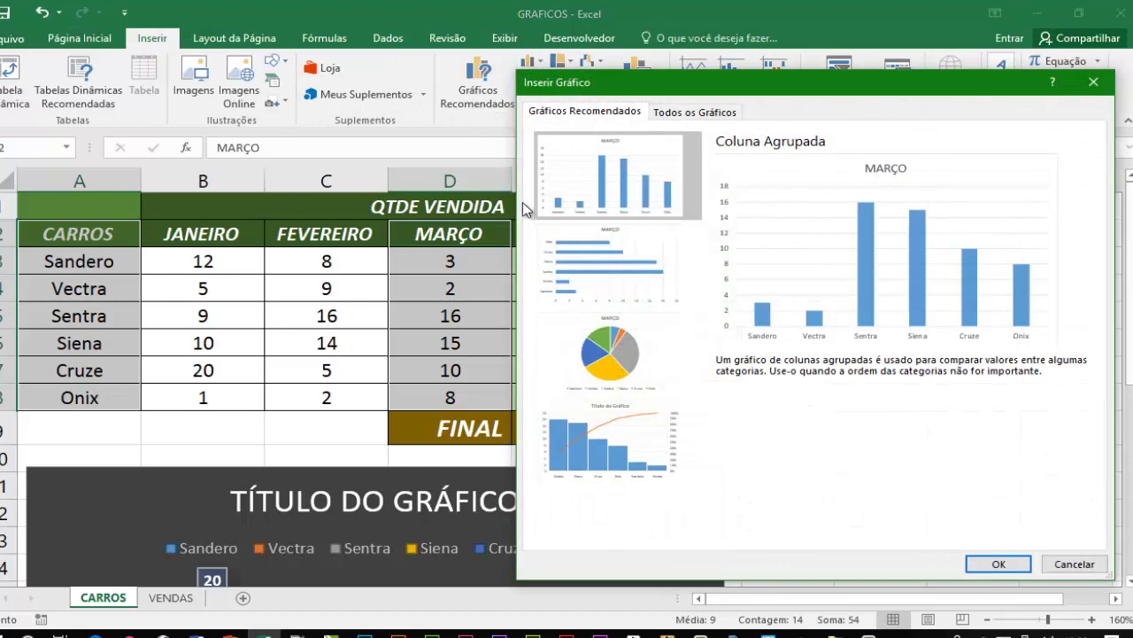
pyautogui.click(1005, 564)
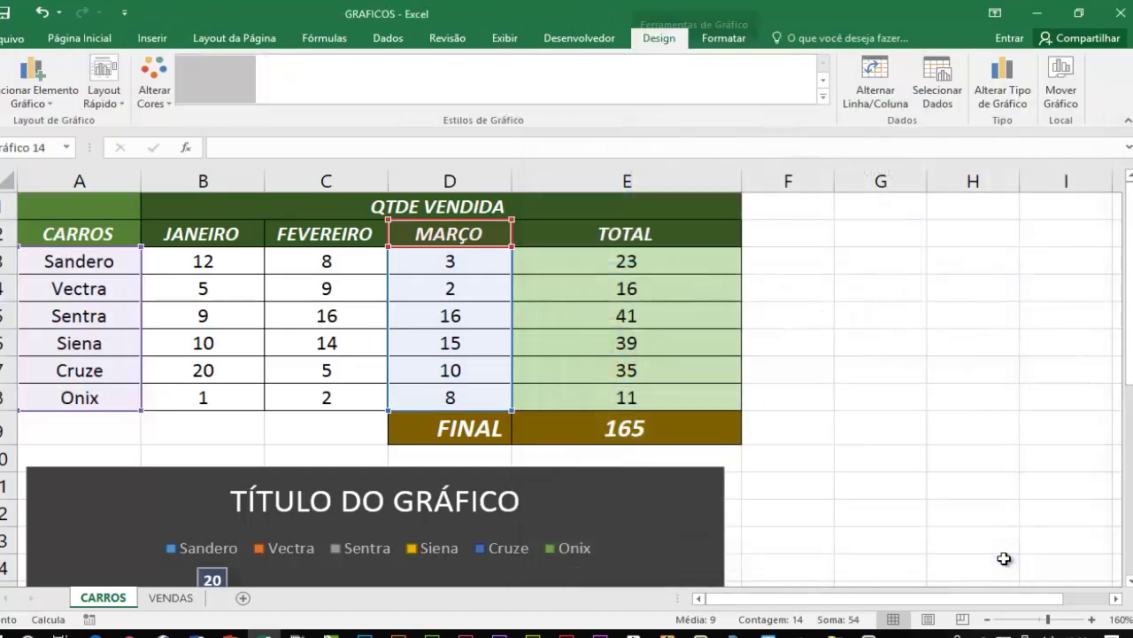
pyautogui.moveTo(521, 207); pyautogui.dragTo(563, 213)
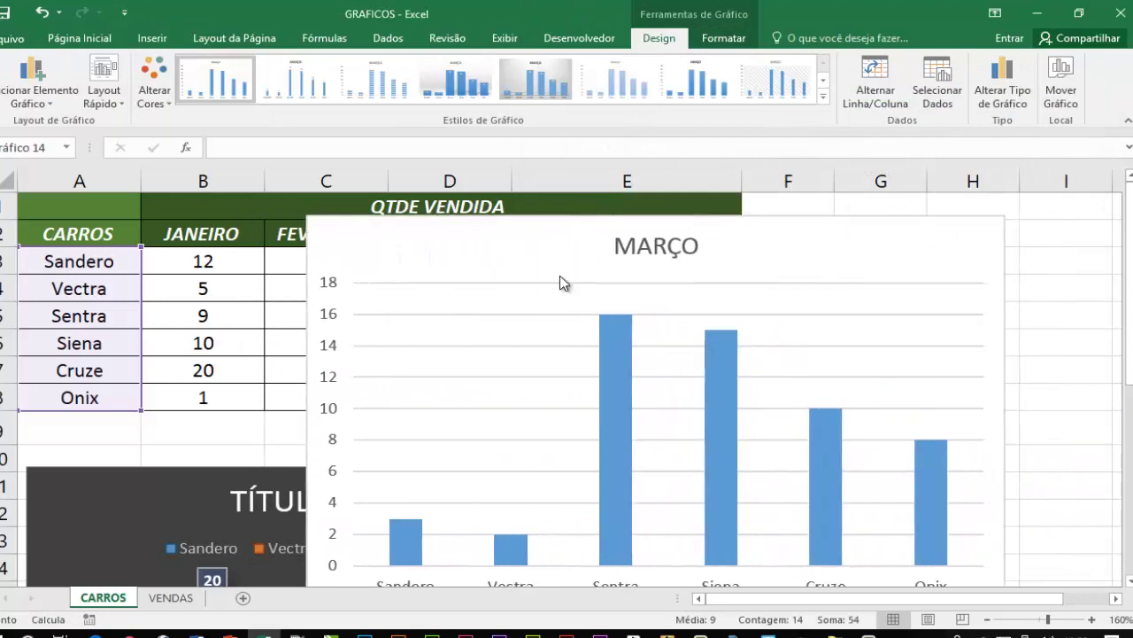
# - Apply the dark gray gradient chart style to the MARÇO column chart and deselect the chart
pyautogui.scroll(-1, 579, 404)
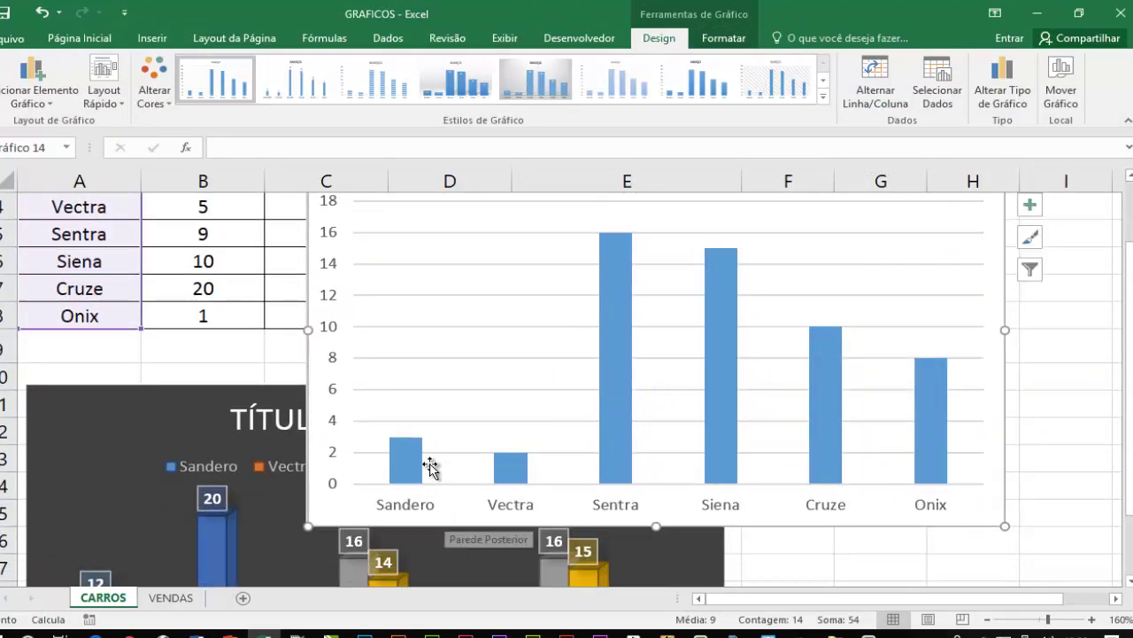
pyautogui.scroll(1, 431, 460)
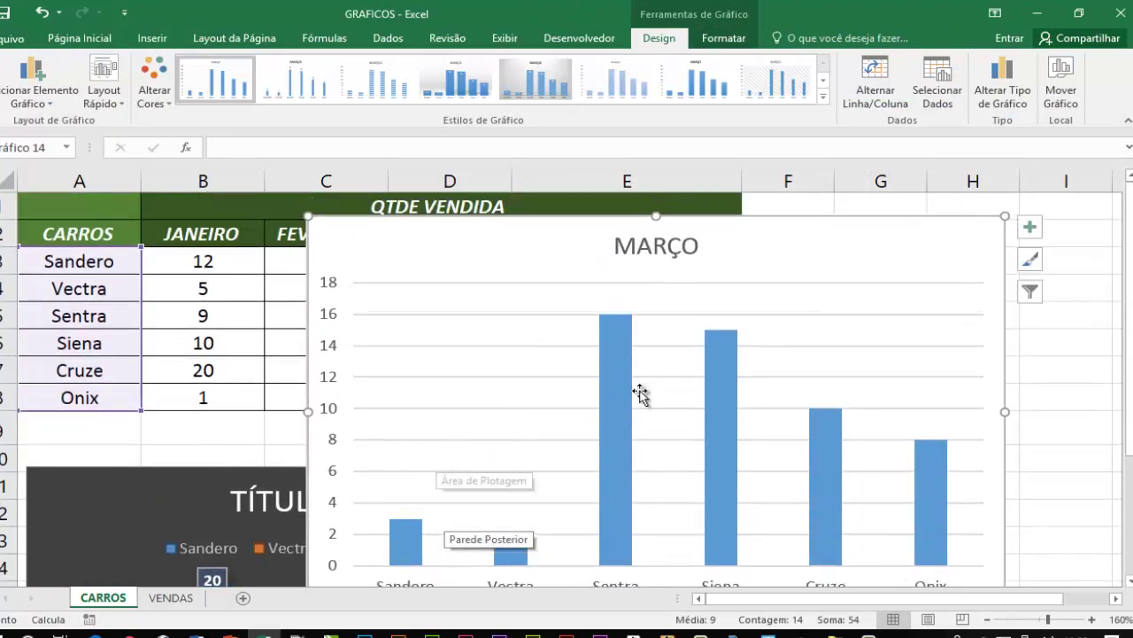
pyautogui.scroll(-1, 637, 389)
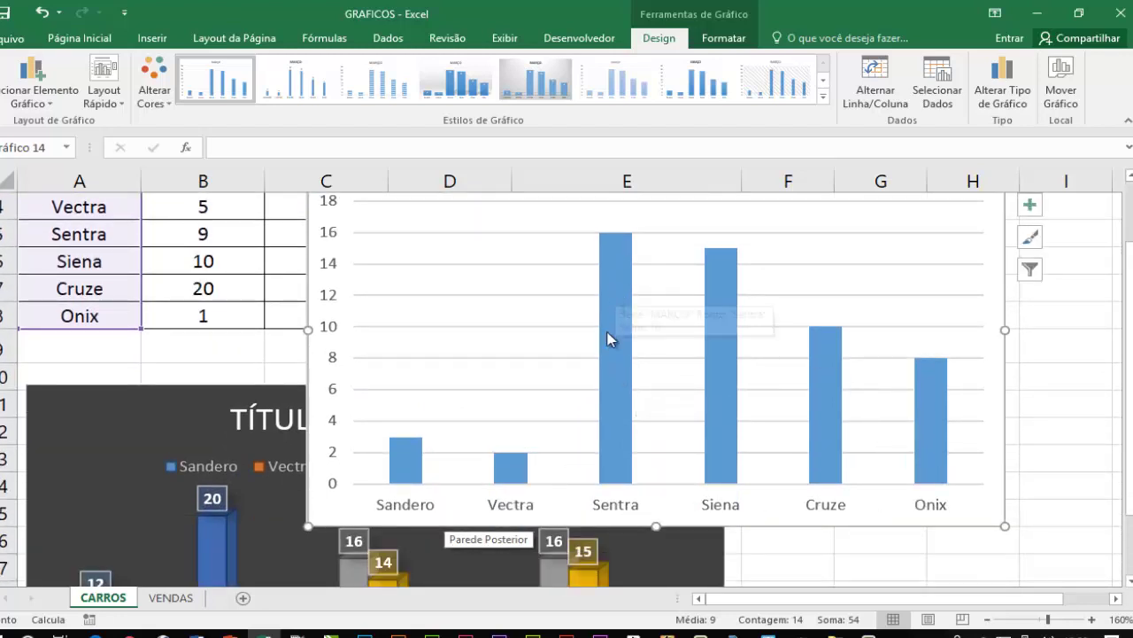
pyautogui.click(609, 288)
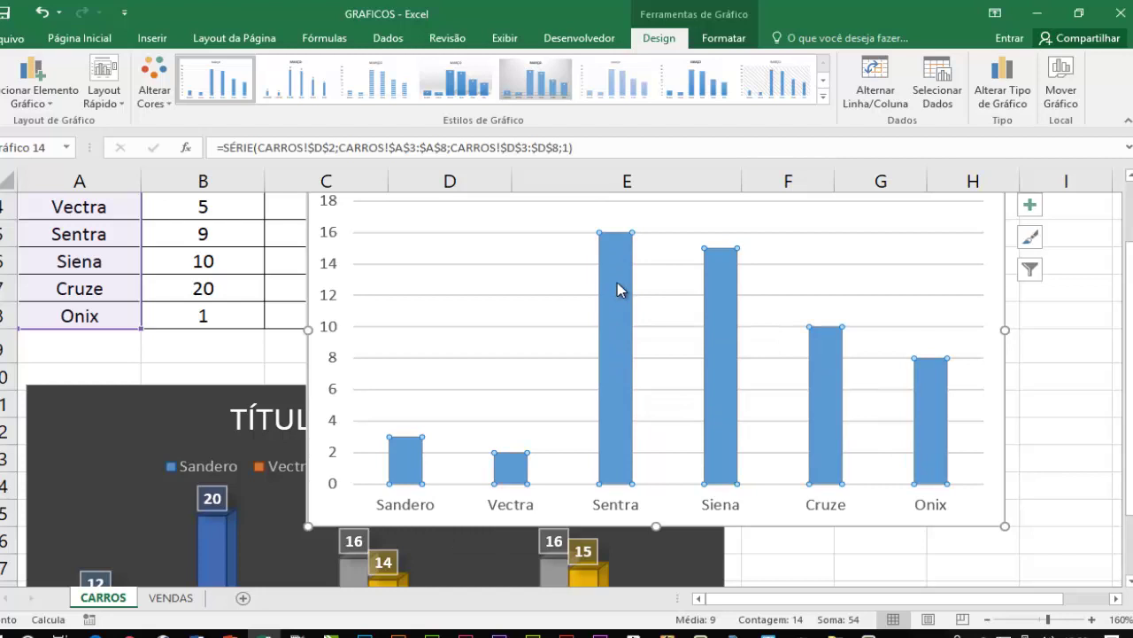
pyautogui.click(824, 80)
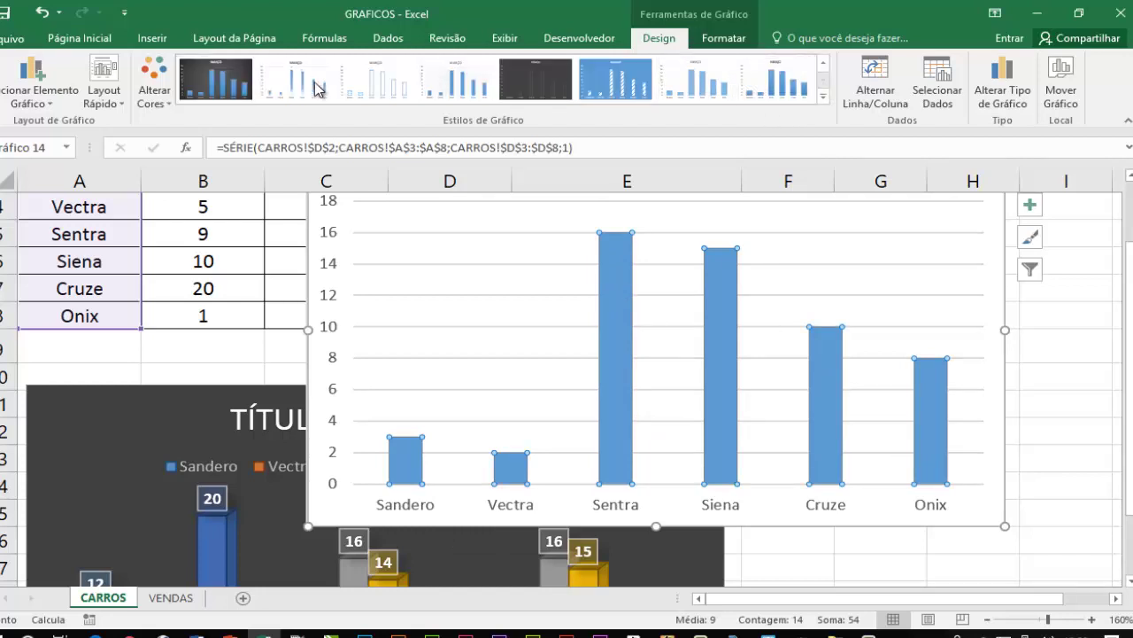
pyautogui.click(247, 94)
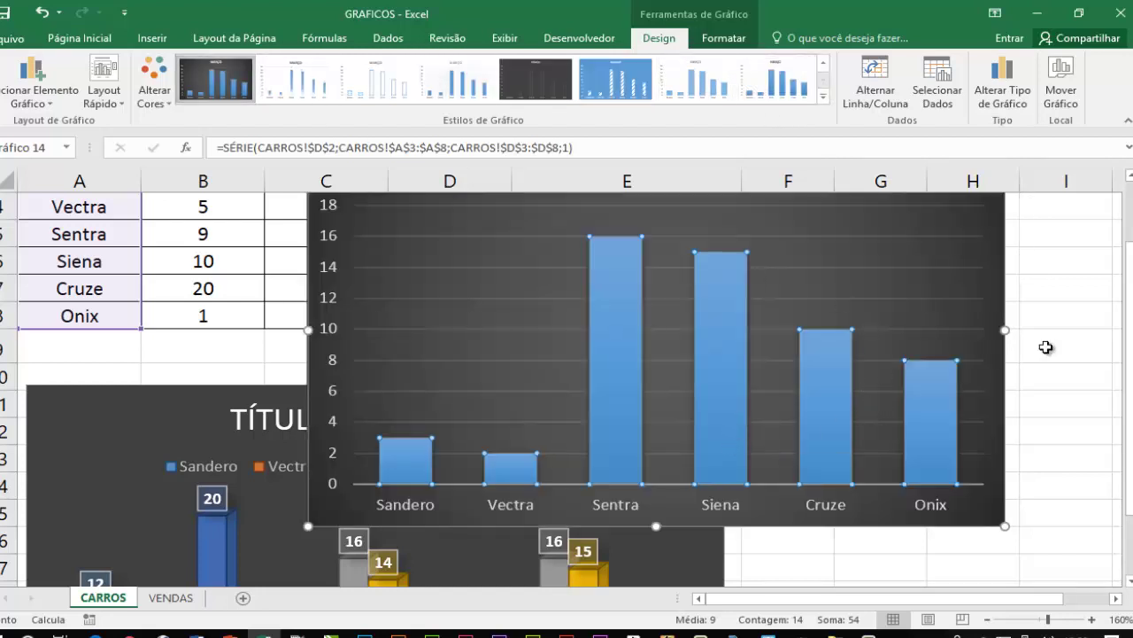
pyautogui.click(1045, 337)
# - Shrink the MARÇO chart and place it below the sales table, beside the multi-month 3D column chart
pyautogui.scroll(1, 1045, 333)
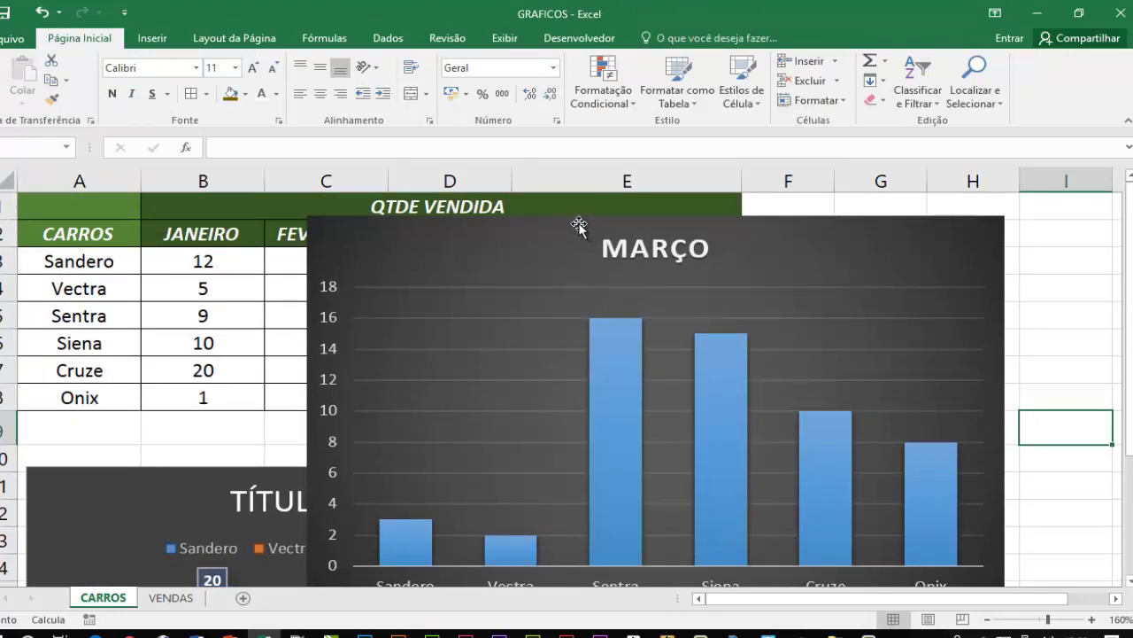
pyautogui.click(665, 221)
pyautogui.moveTo(665, 222); pyautogui.dragTo(757, 220)
pyautogui.scroll(-3, 528, 377)
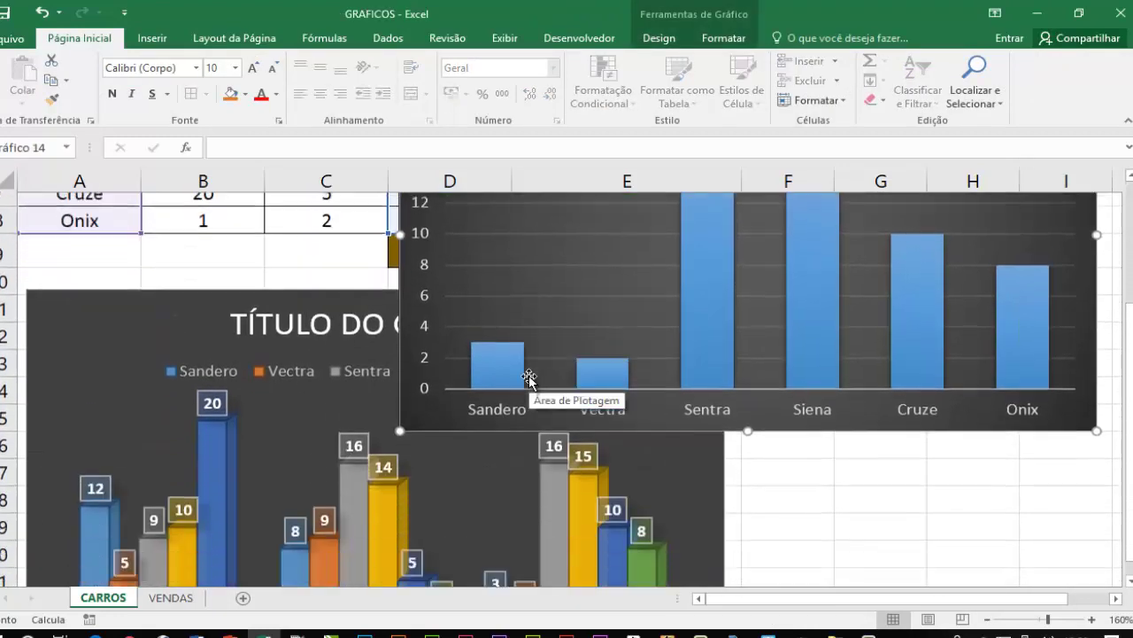
pyautogui.scroll(3, 485, 386)
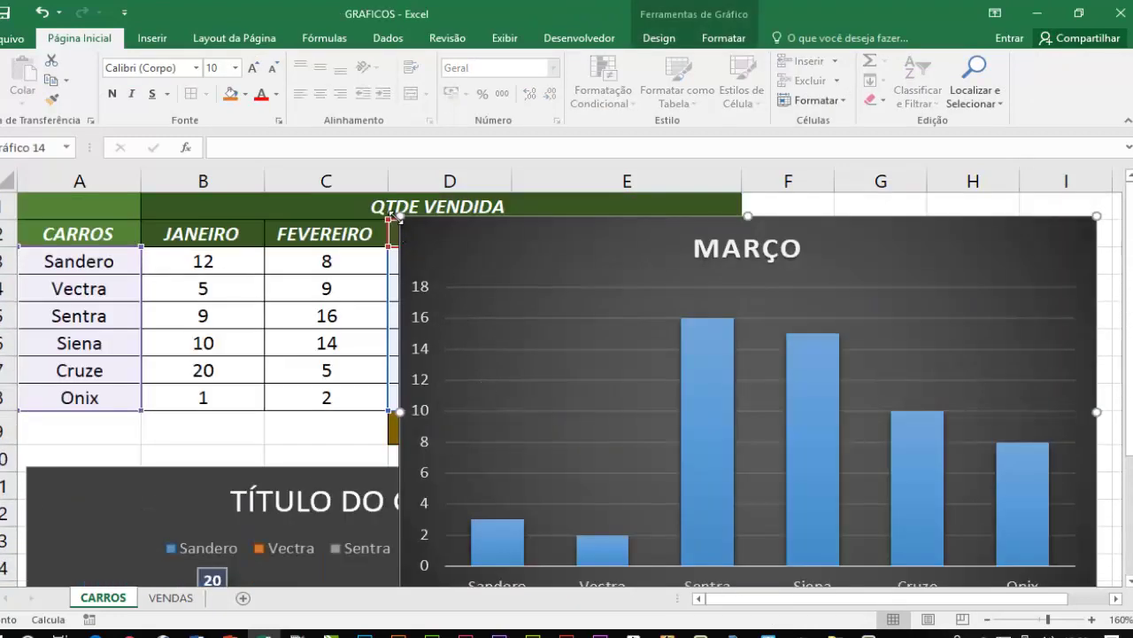
pyautogui.moveTo(406, 223); pyautogui.dragTo(680, 354)
pyautogui.scroll(-1, 739, 359)
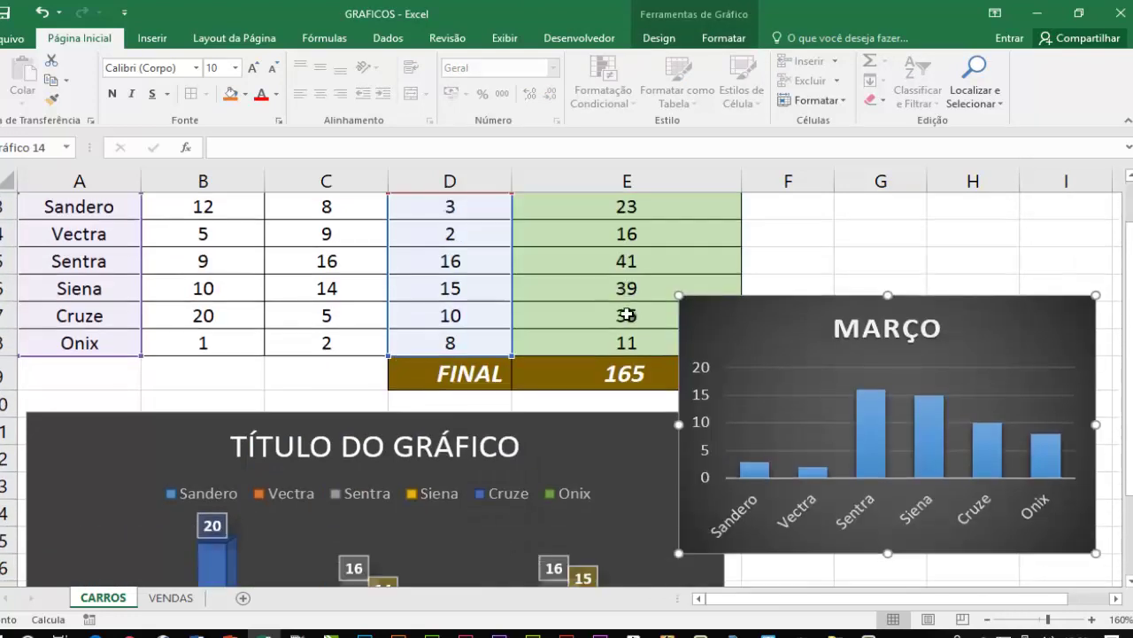
pyautogui.moveTo(746, 279); pyautogui.dragTo(798, 387)
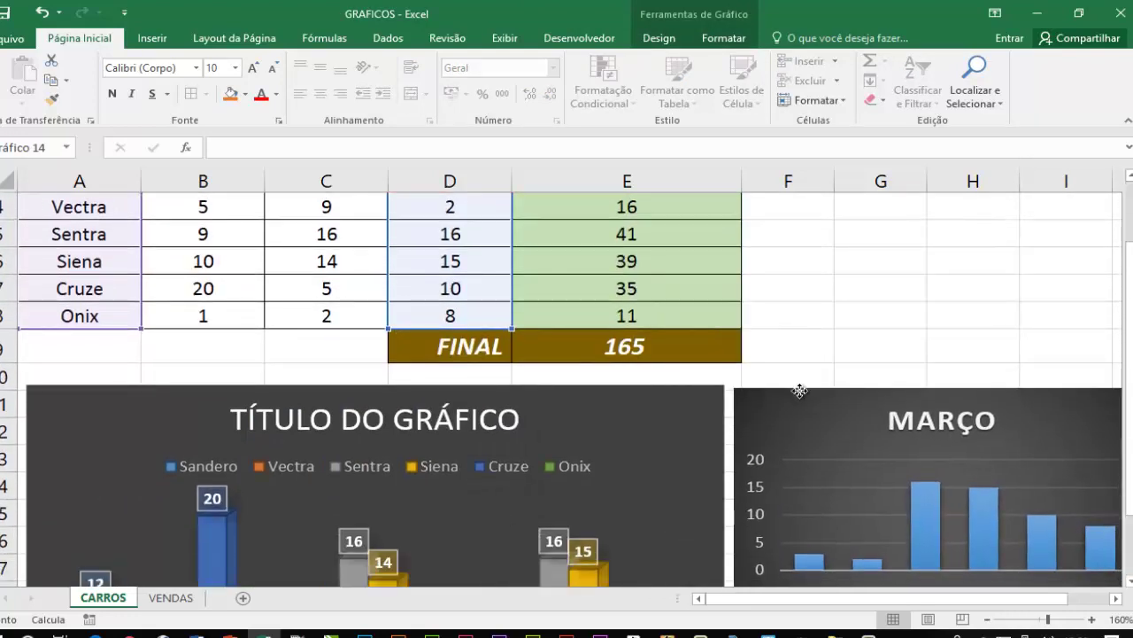
pyautogui.click(864, 258)
pyautogui.scroll(-2, 642, 349)
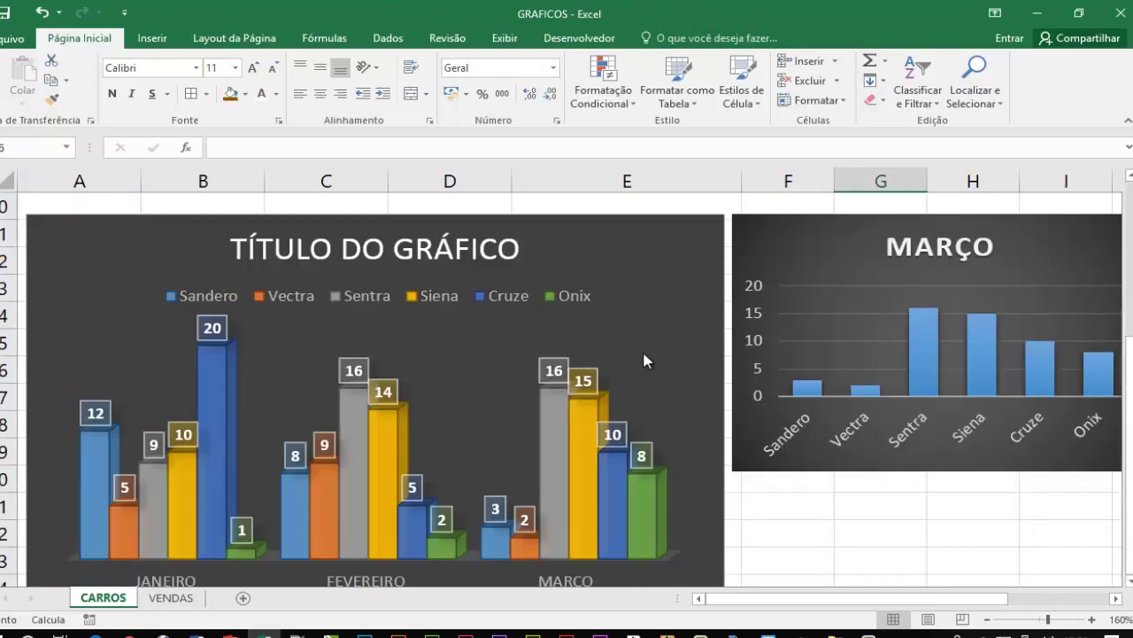
pyautogui.scroll(3, 642, 349)
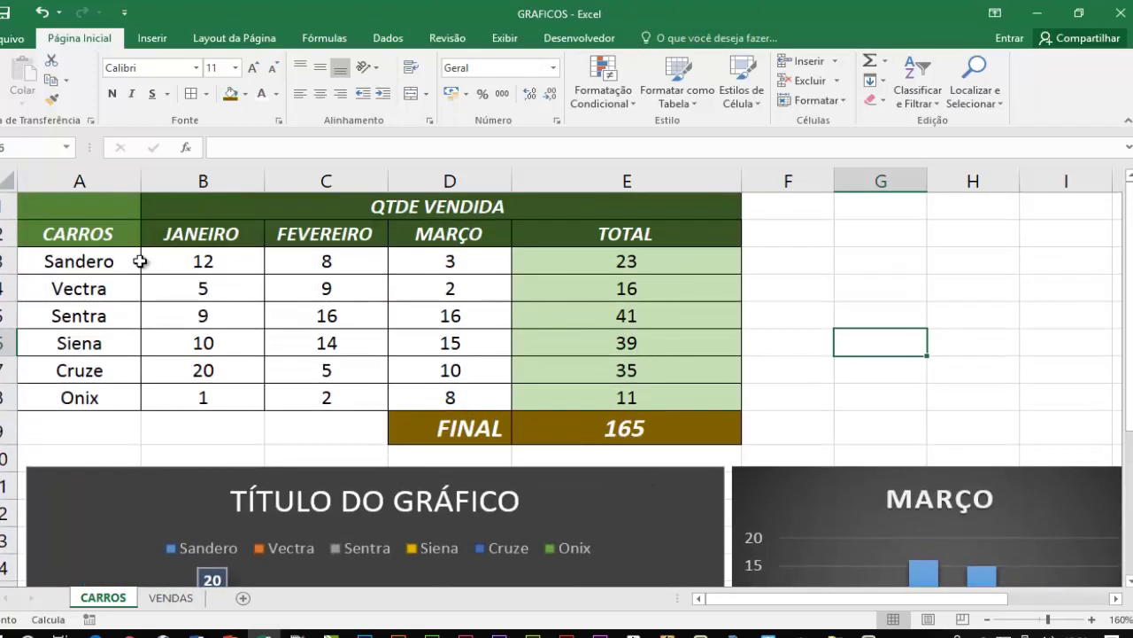
pyautogui.click(137, 261)
pyautogui.click(294, 265)
pyautogui.click(451, 267)
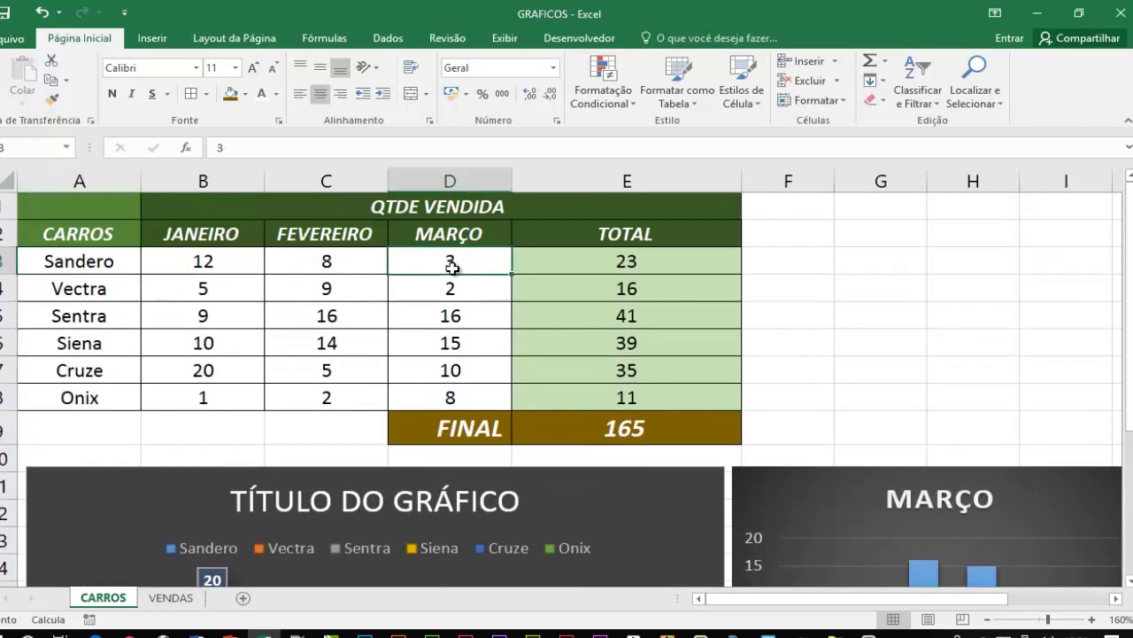
# - Create a column chart of the JANEIRO car sales on its own chart sheet from the range A2:B8
pyautogui.click(77, 232)
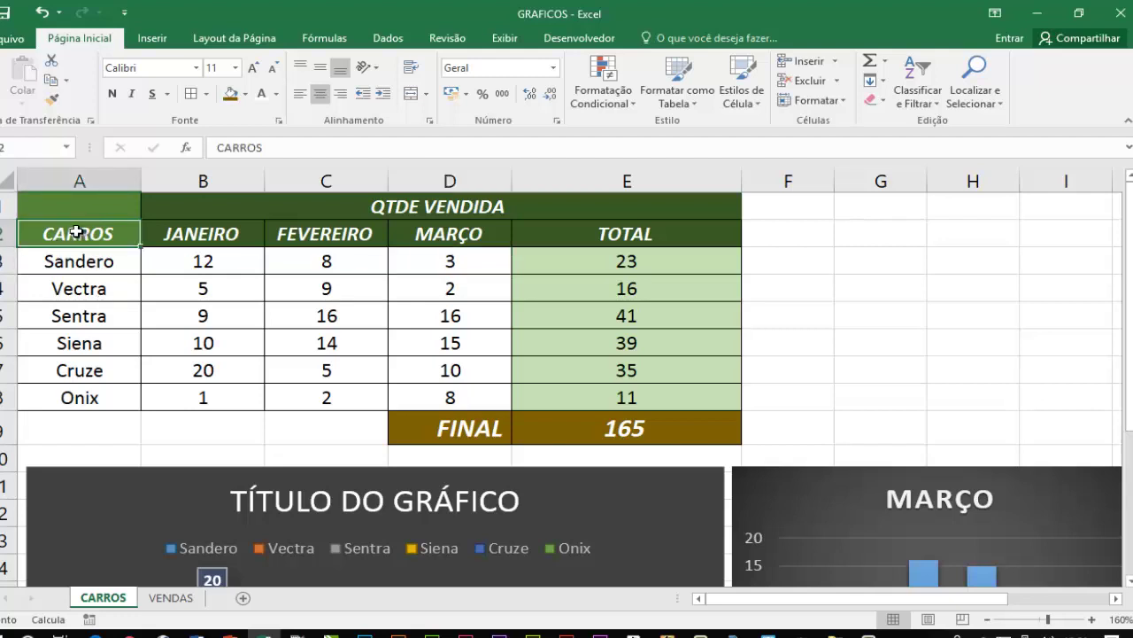
pyautogui.moveTo(78, 232); pyautogui.dragTo(203, 397)
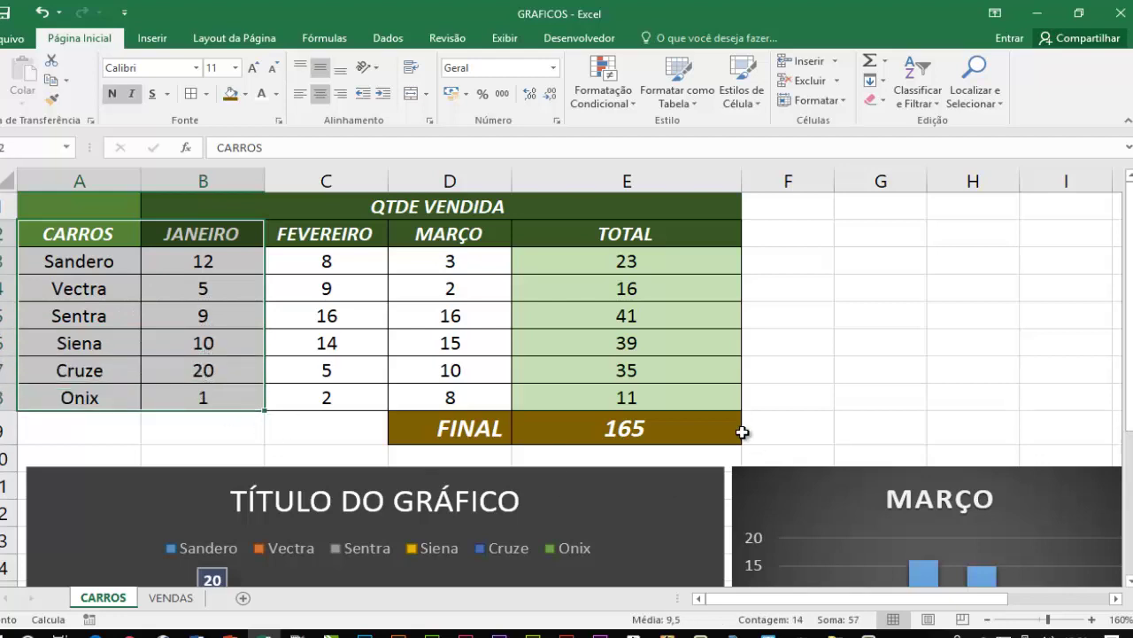
pyautogui.scroll(-1, 742, 432)
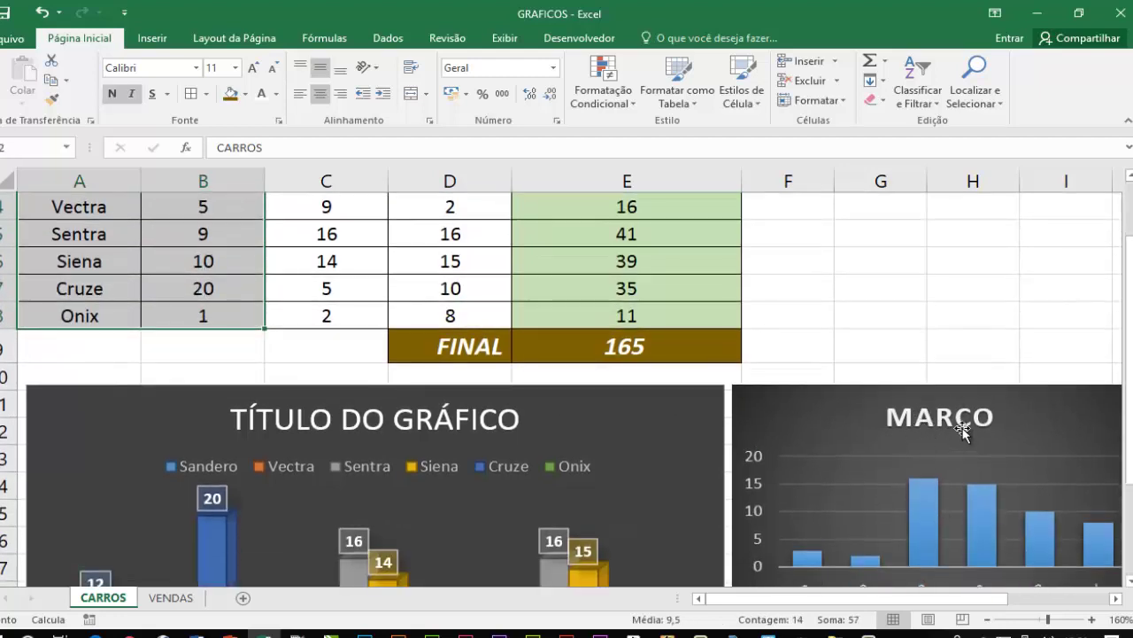
pyautogui.scroll(1, 756, 399)
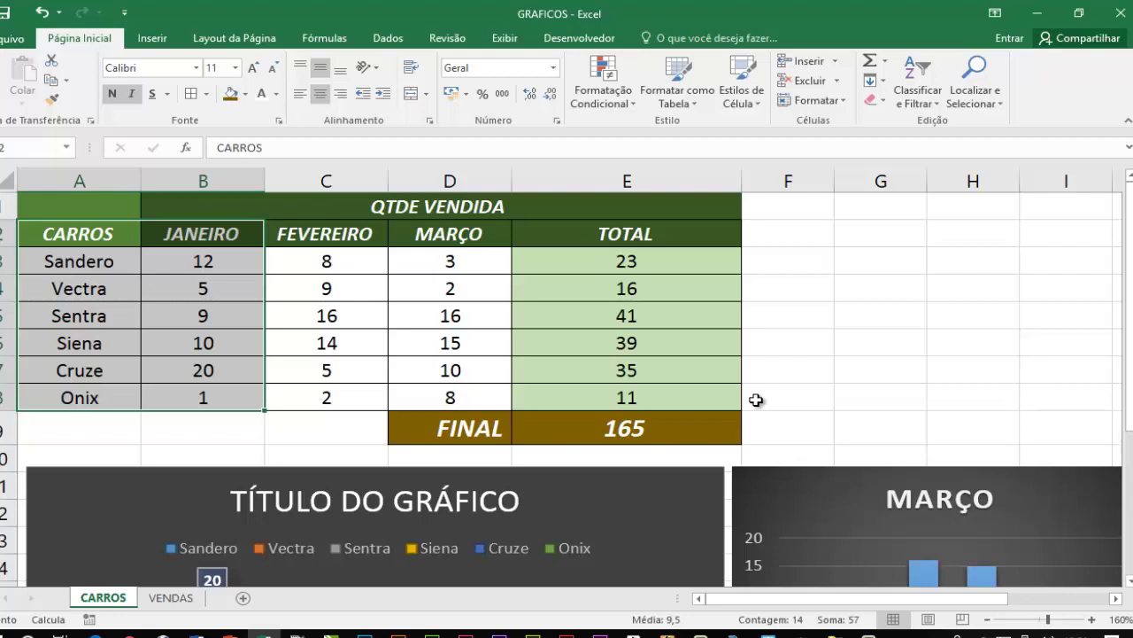
pyautogui.press('F11')
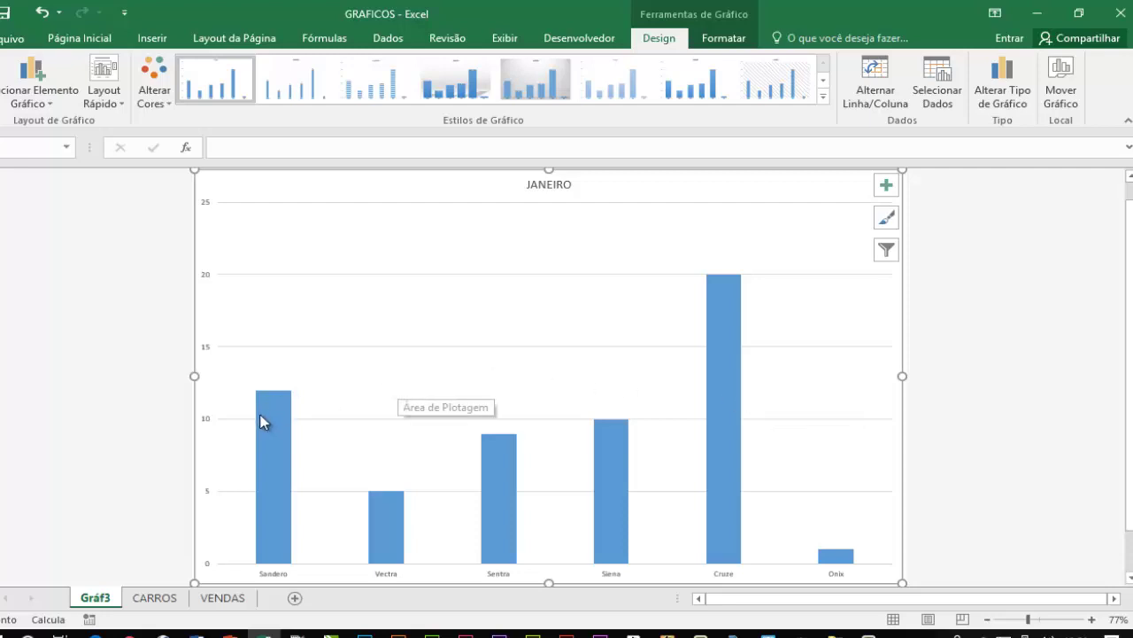
# - Rename the new chart sheet as VENDAS JAN
pyautogui.doubleClick(96, 599)
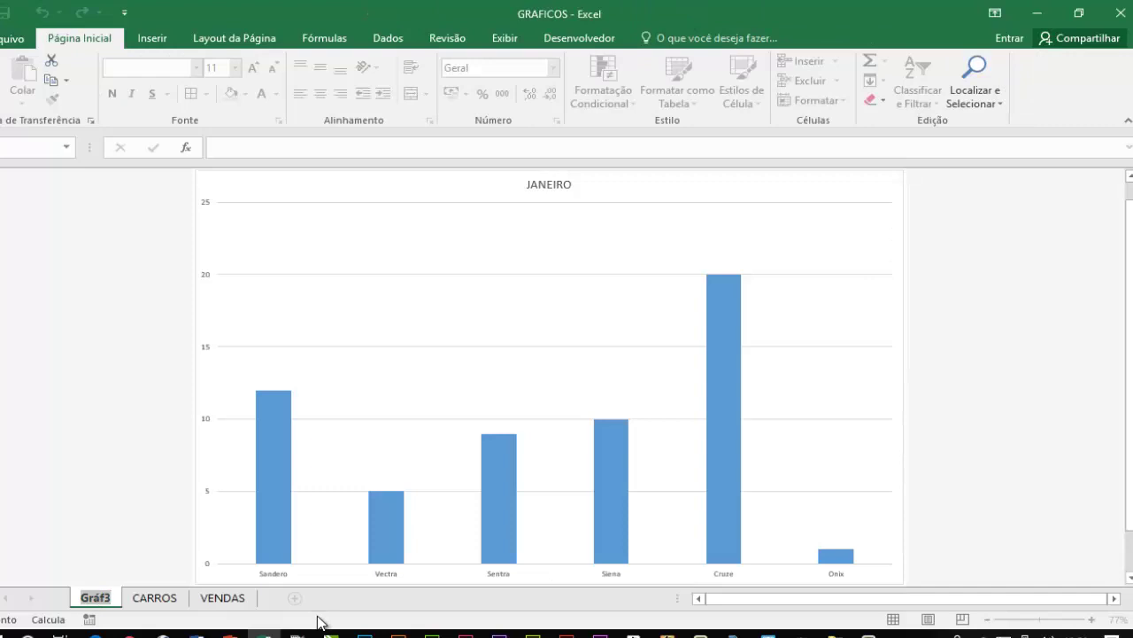
pyautogui.write('VENDAS')
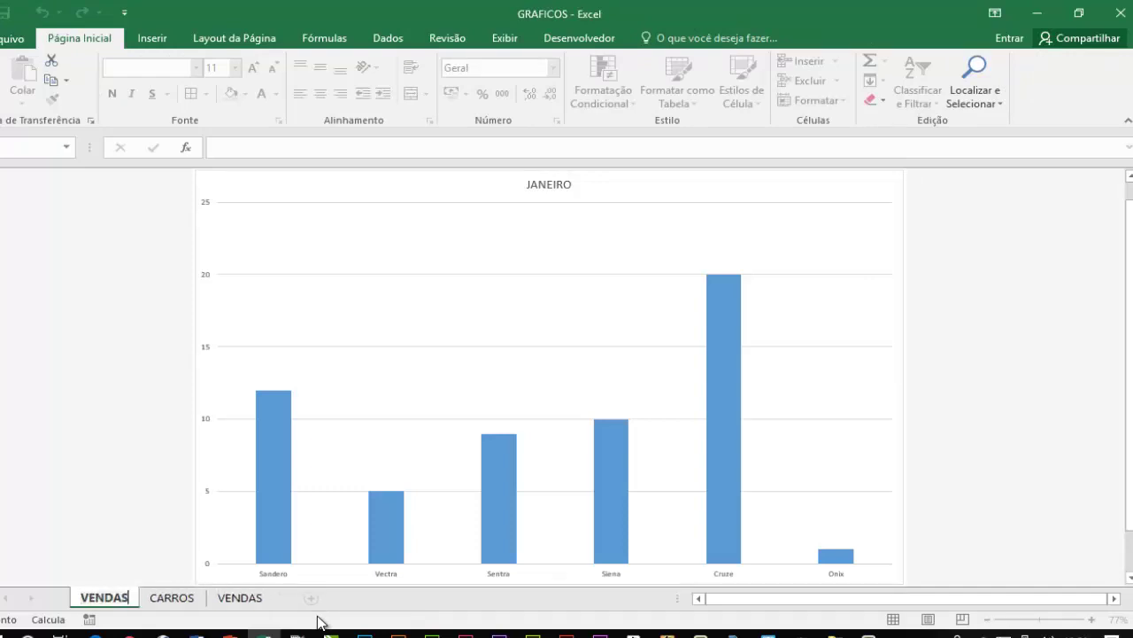
pyautogui.write(' JAN')
pyautogui.press('Return')
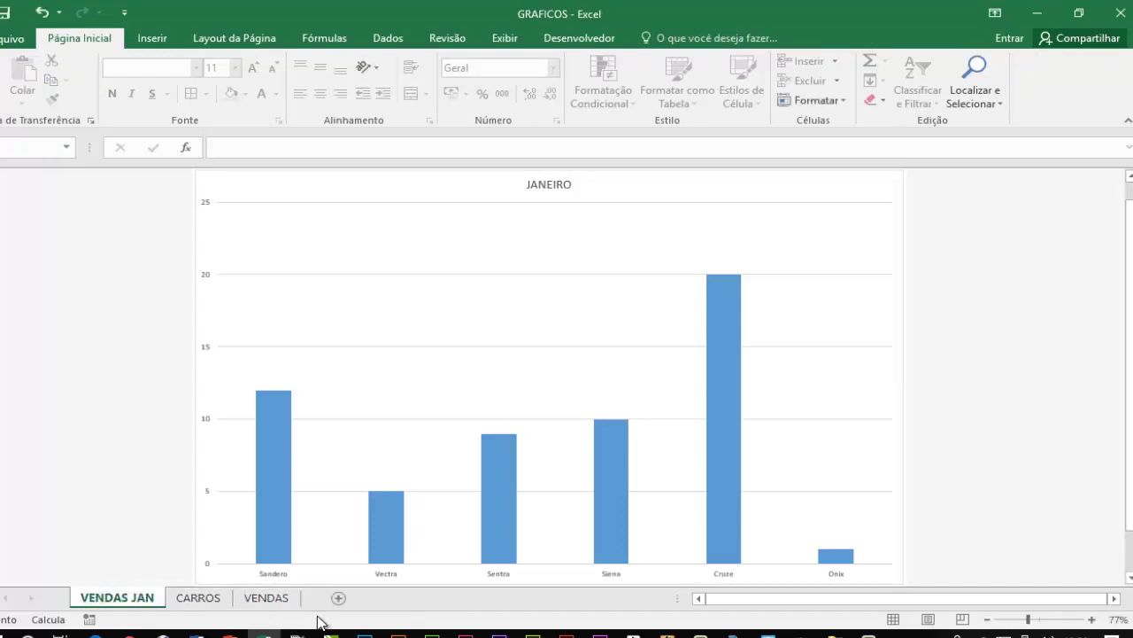
pyautogui.click(721, 330)
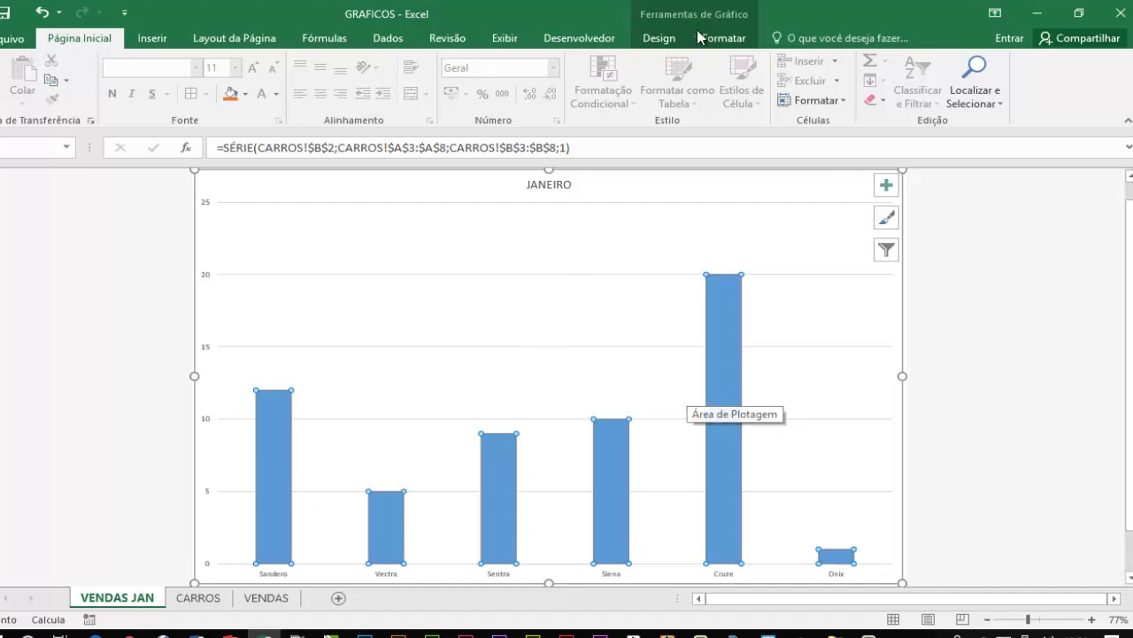
pyautogui.click(855, 326)
pyautogui.click(967, 330)
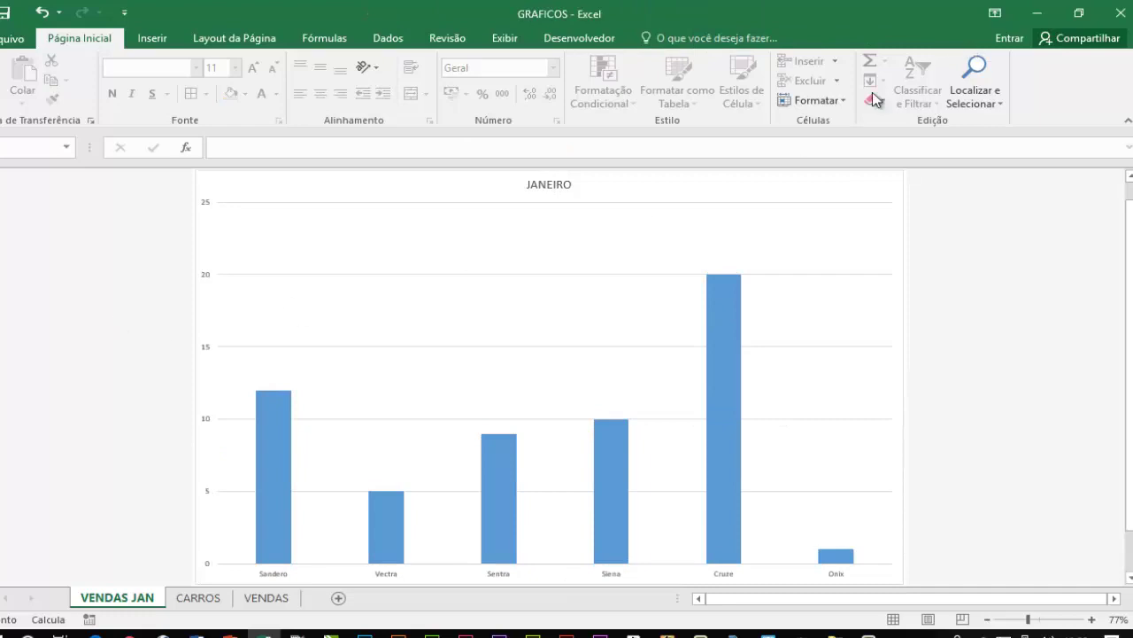
# - Return to the CARROS sheet with the empty cell G7 selected, and minimize all windows to show the desktop
pyautogui.click(199, 597)
pyautogui.click(859, 360)
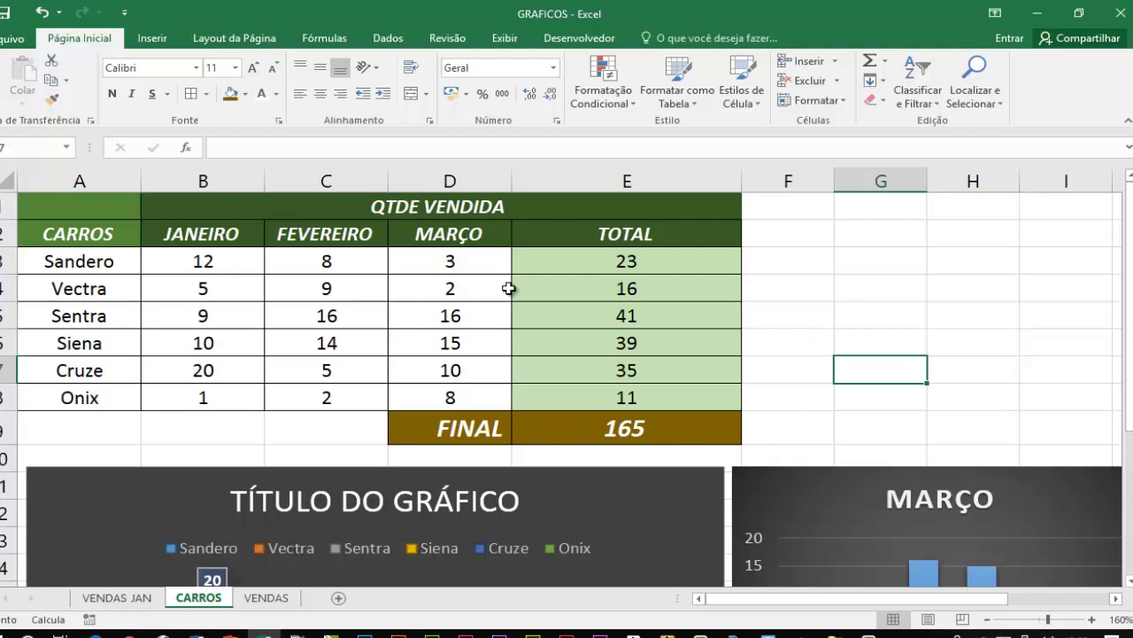
pyautogui.press('super+d')
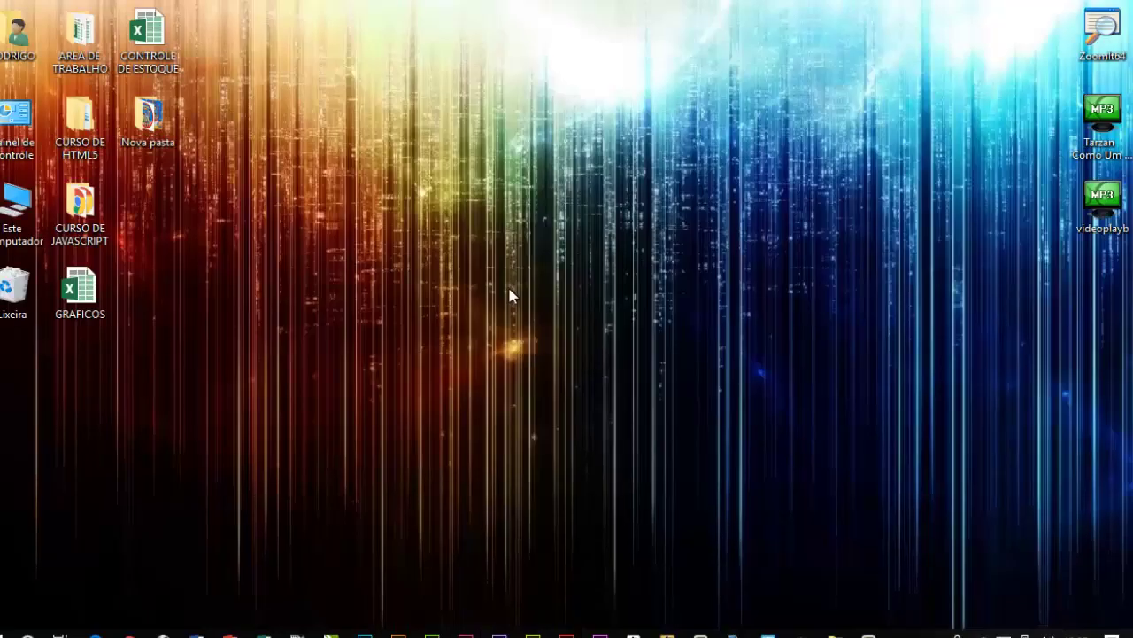